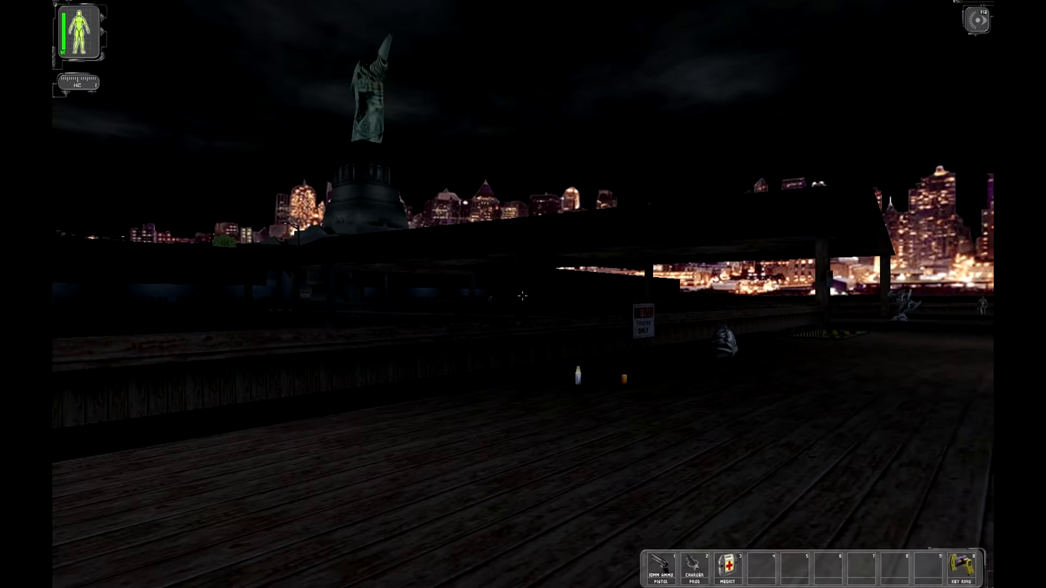
Step: Walk along the dock to the supply crates and pick up the crowbar
key("w")
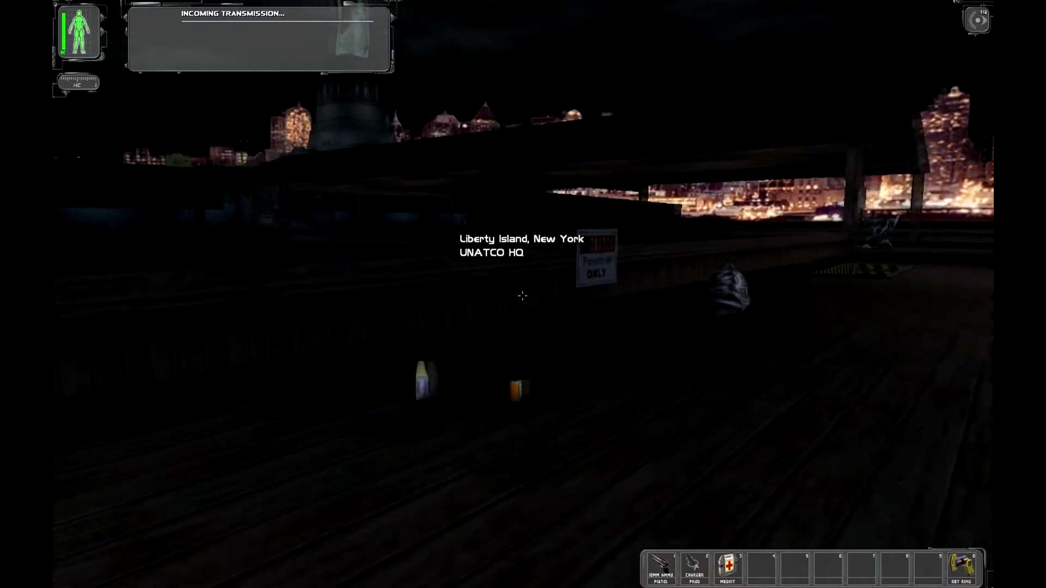
key("w")
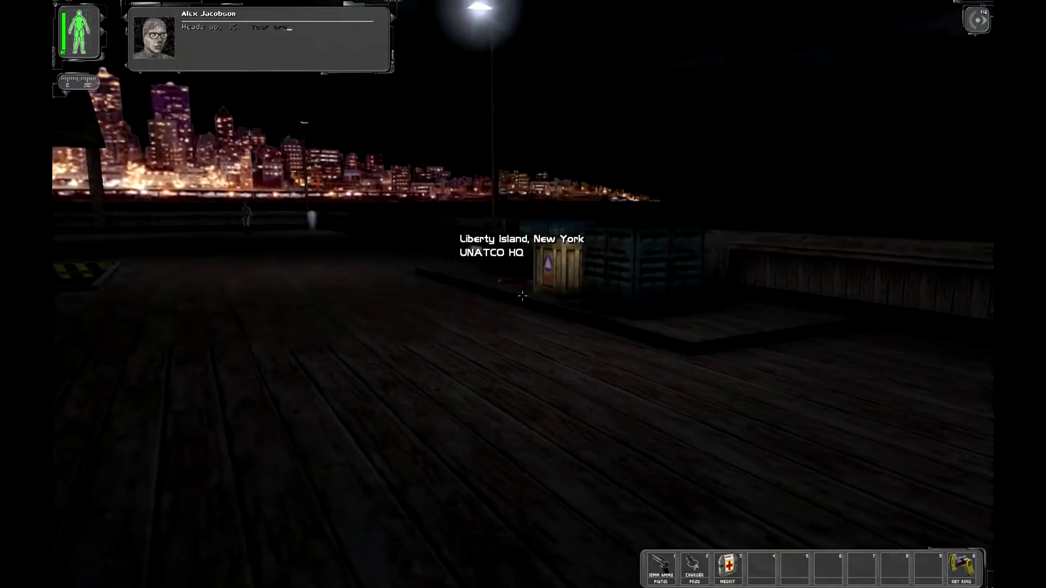
key("w")
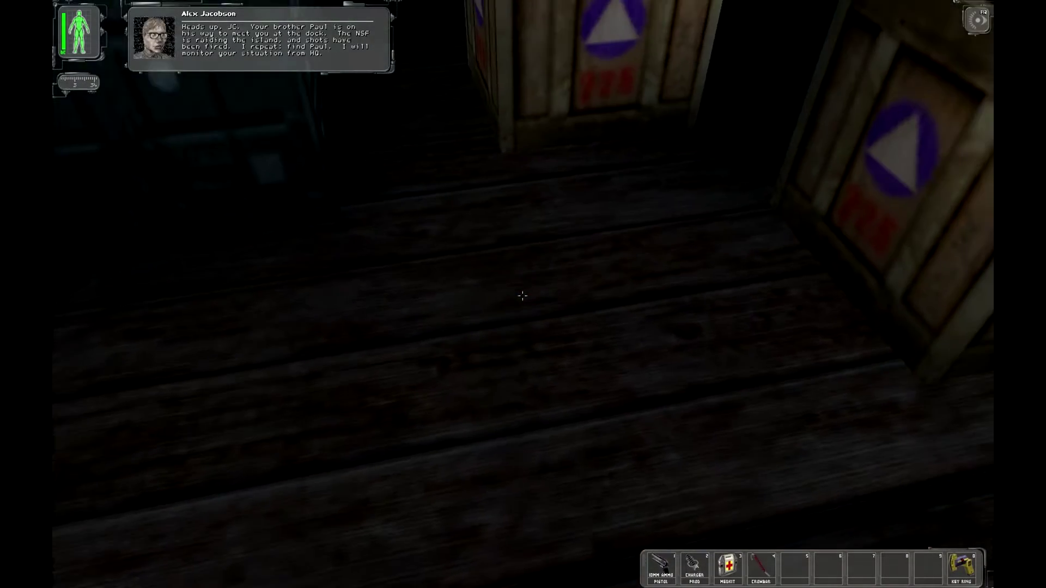
Step: Break open a supply crate with the crowbar and take the lockpick from it
key("2")
key("s")
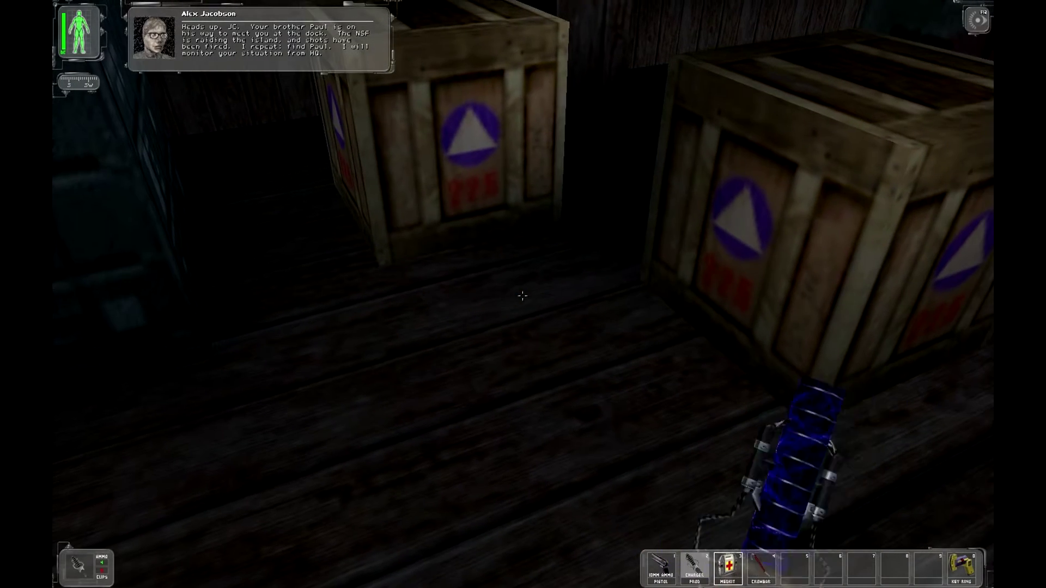
key("4")
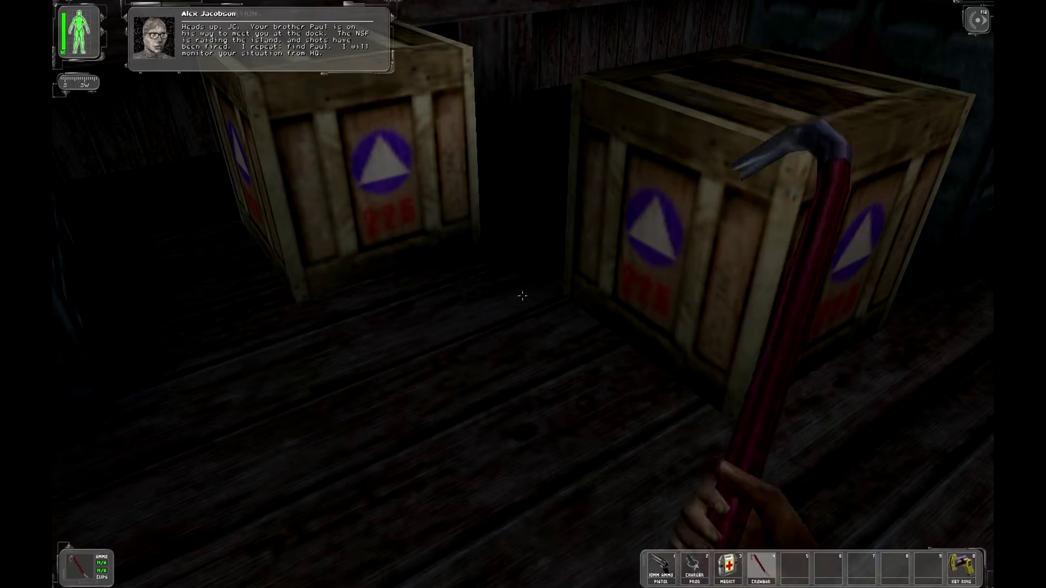
key("w")
key("w")
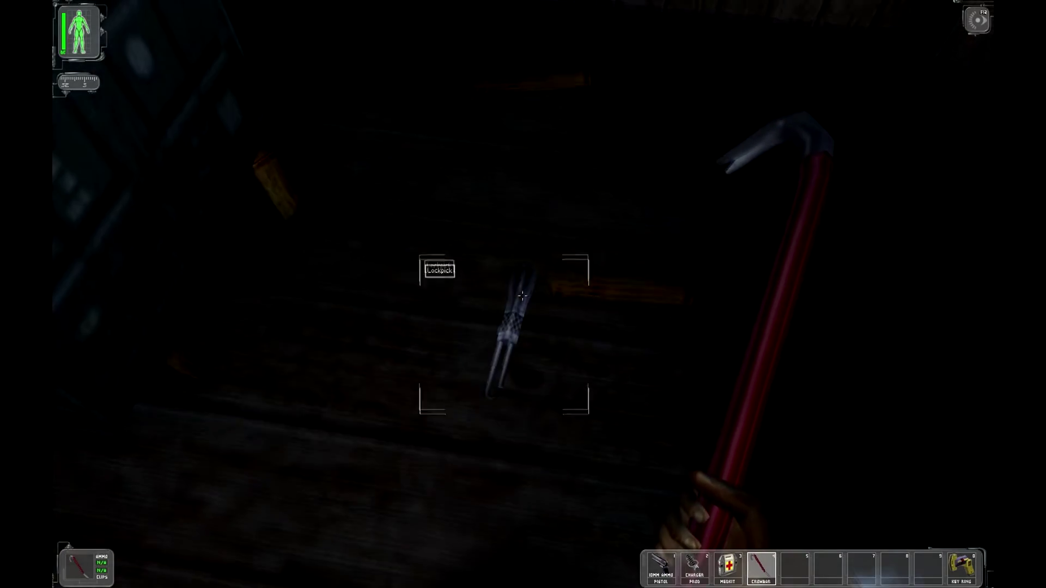
right_click(523, 295)
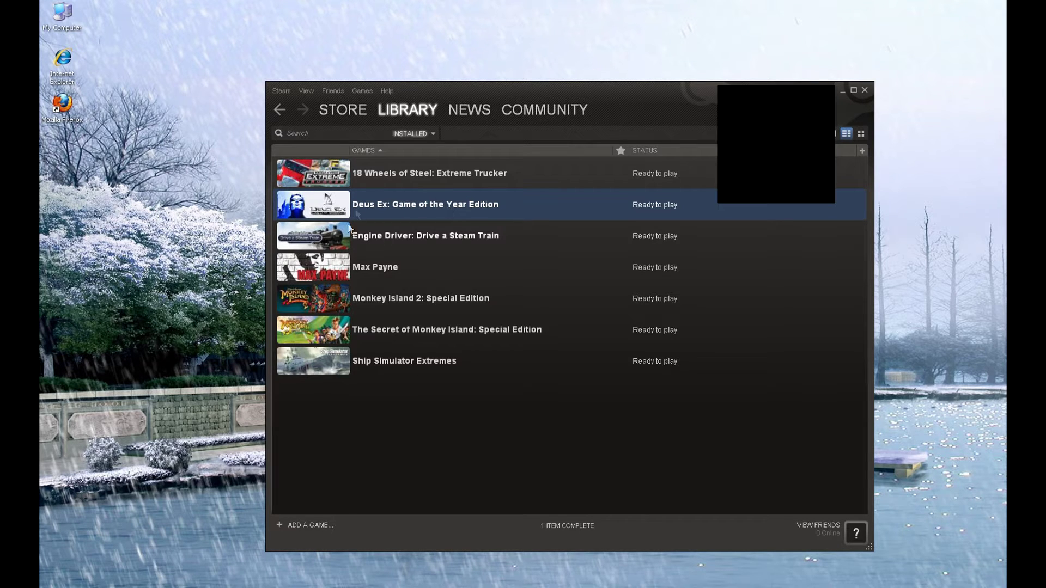
Step: Search Google for 7zip in Firefox, then close the browser
double_click(63, 107)
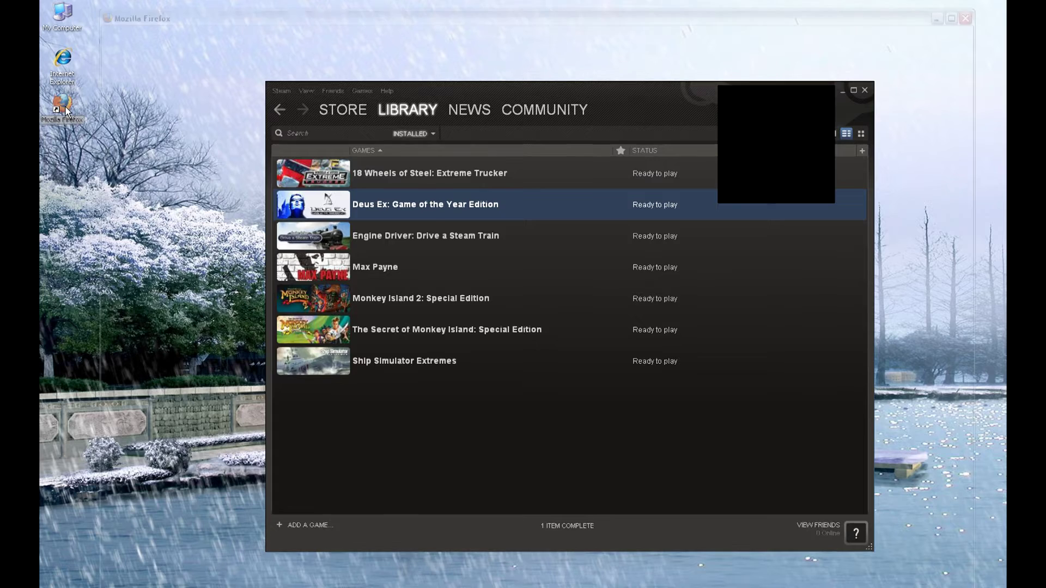
type("7zip")
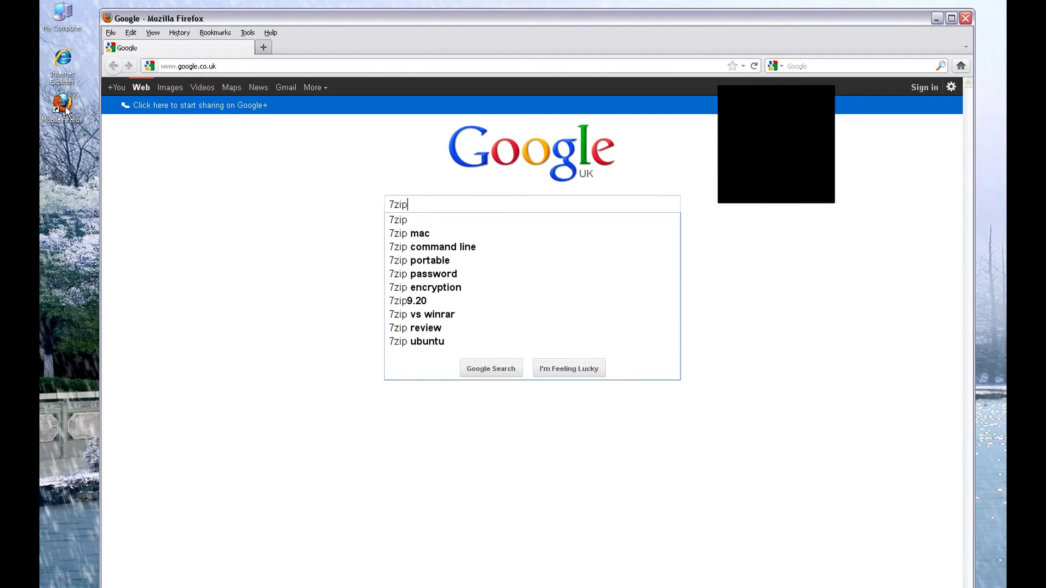
key("Return")
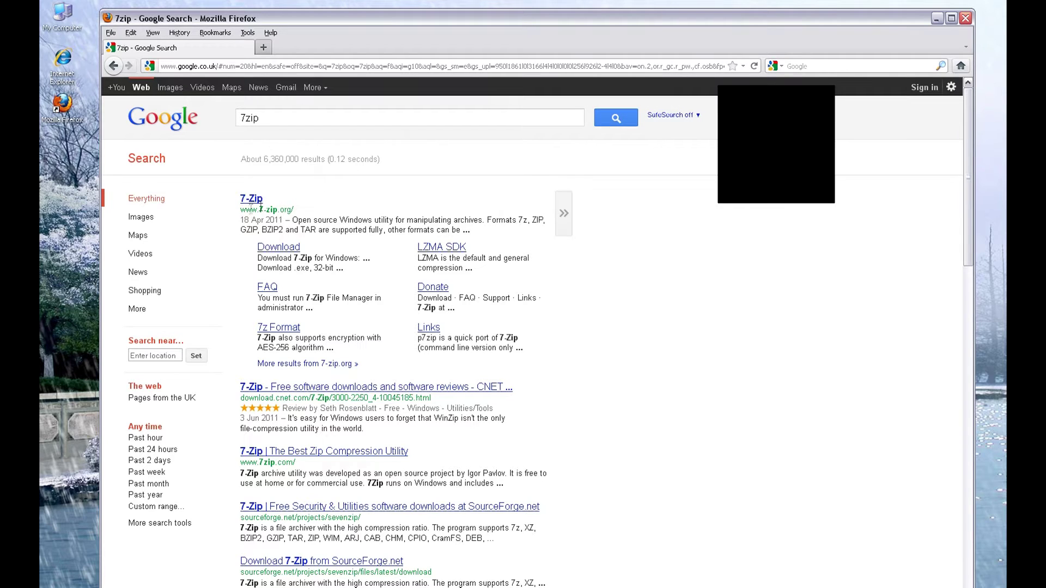
left_click(964, 18)
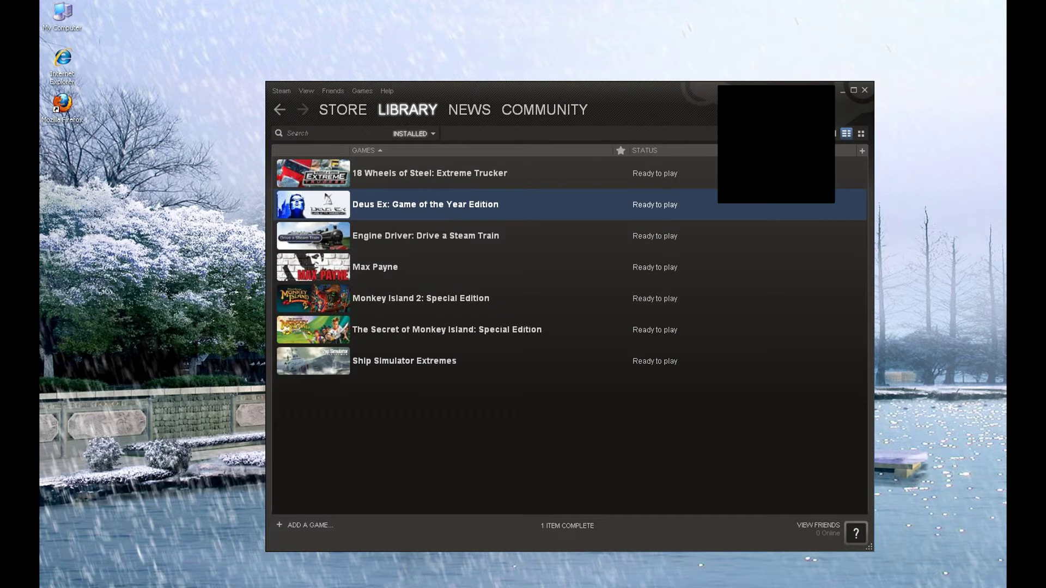
Step: Switch to the Hi-Def Texture Pack folder and open HDTP-Release1.exe as an archive in 7-Zip
key("alt+Tab")
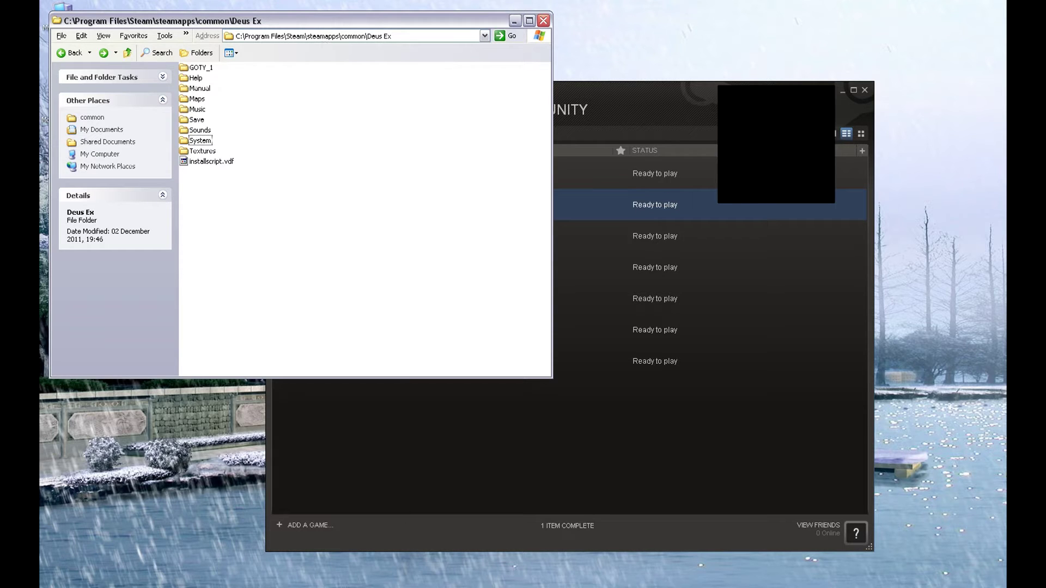
left_click(472, 586)
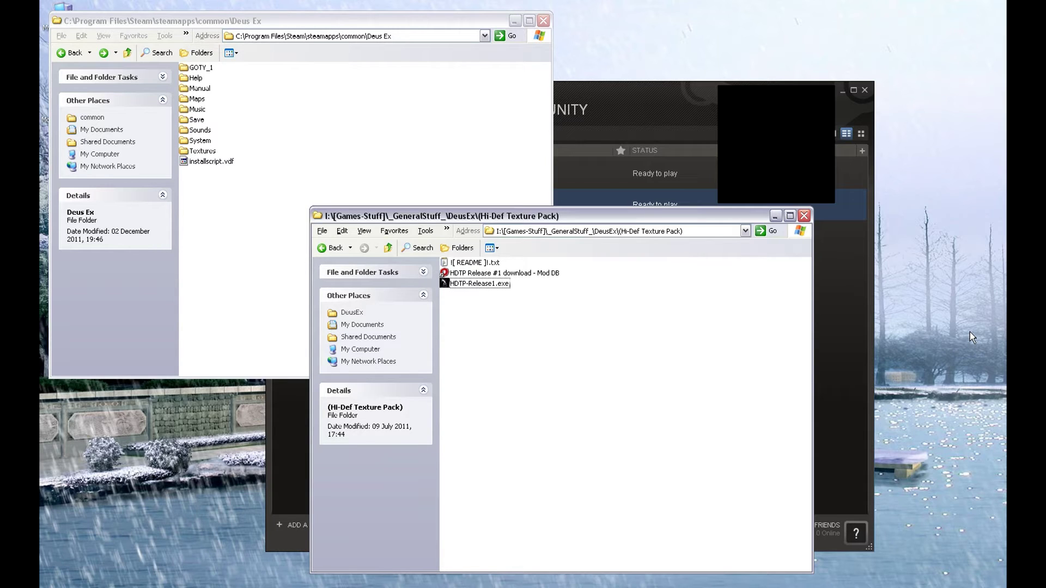
right_click(481, 288)
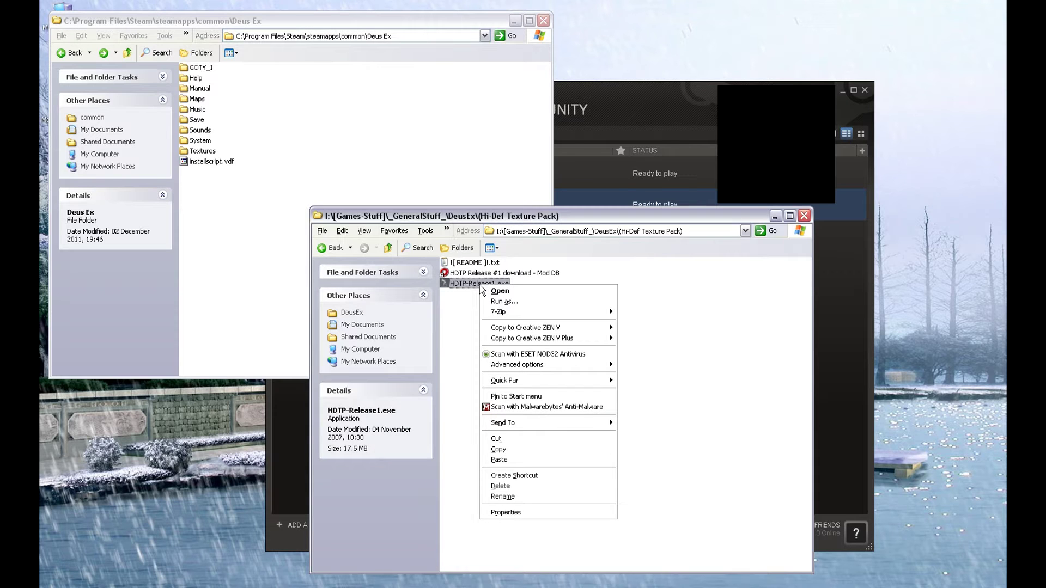
mouse_move(498, 314)
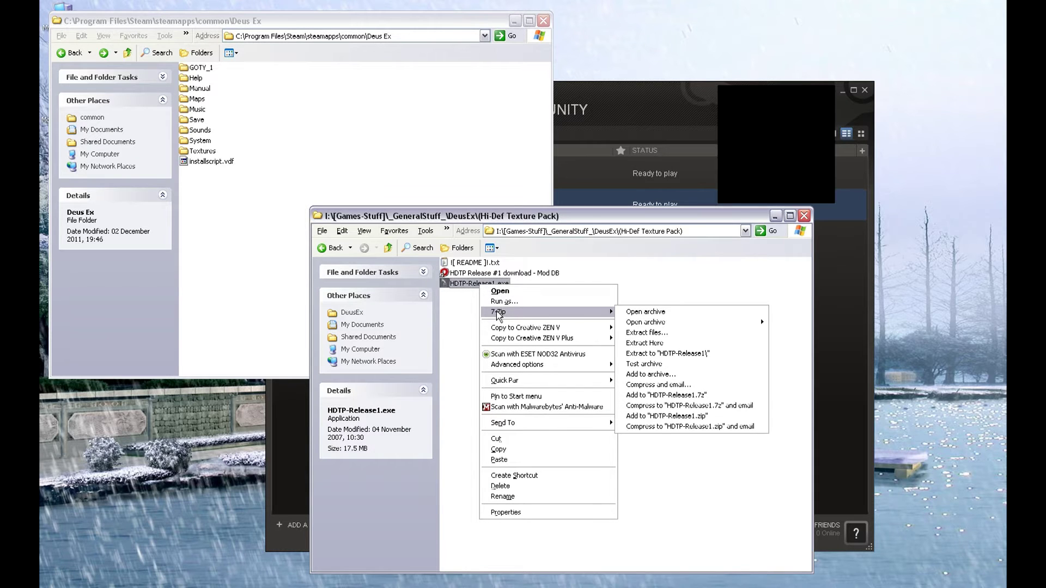
left_click(653, 312)
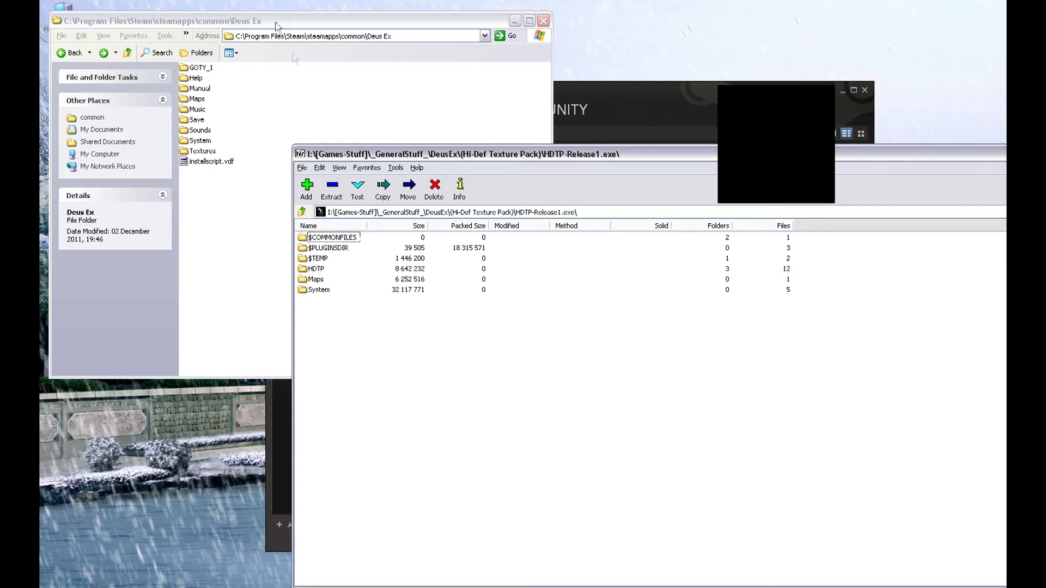
Step: Extract the HDTP folder from the archive into the Steam Deus Ex game folder
left_click(202, 25)
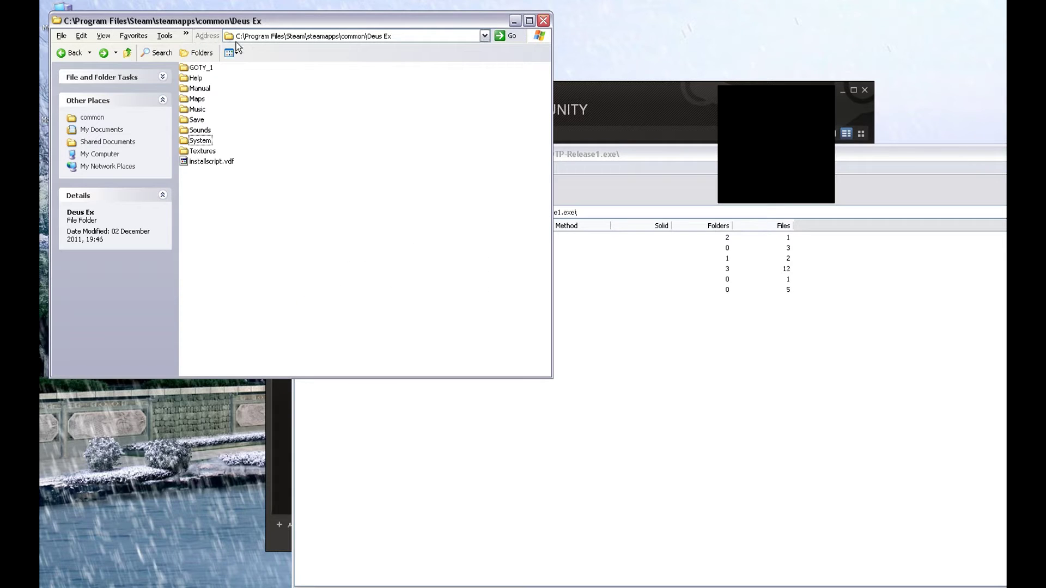
left_click(602, 158)
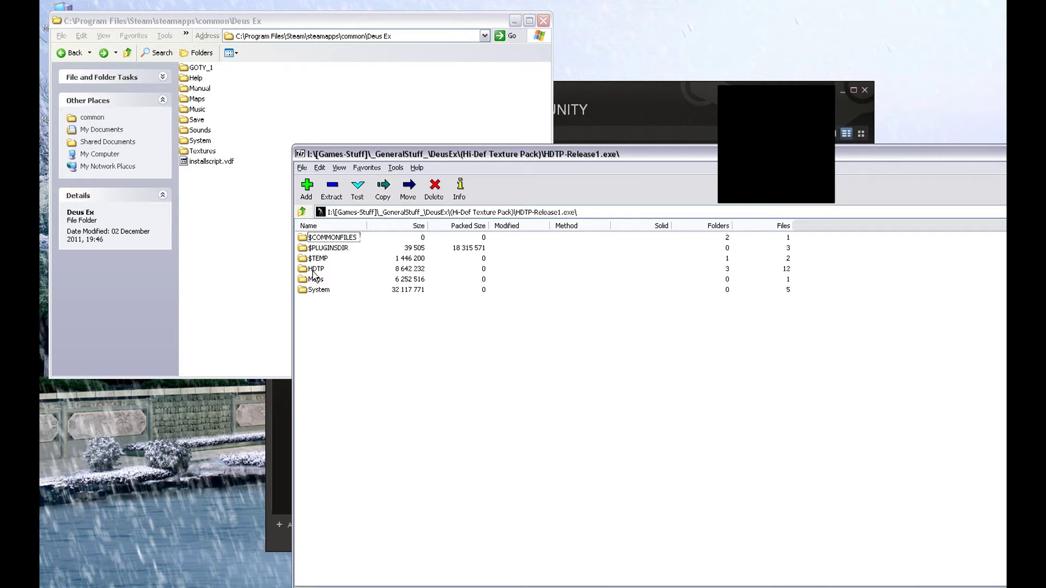
left_click_drag(315, 269, 207, 218)
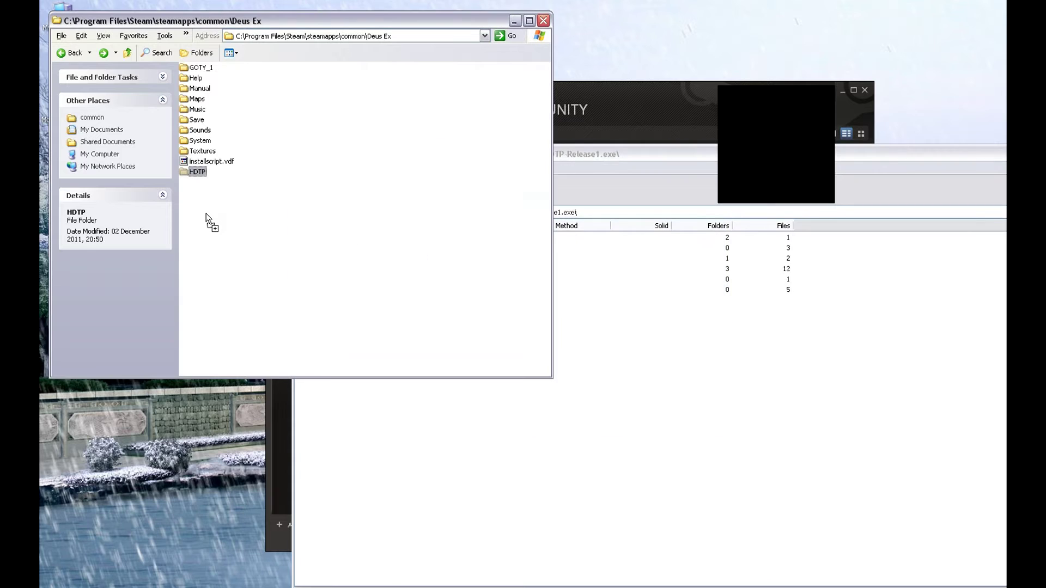
Step: Extract 00_HDTP_Demo.dx from the archive's Maps folder into the Deus Ex Maps folder
left_click(626, 192)
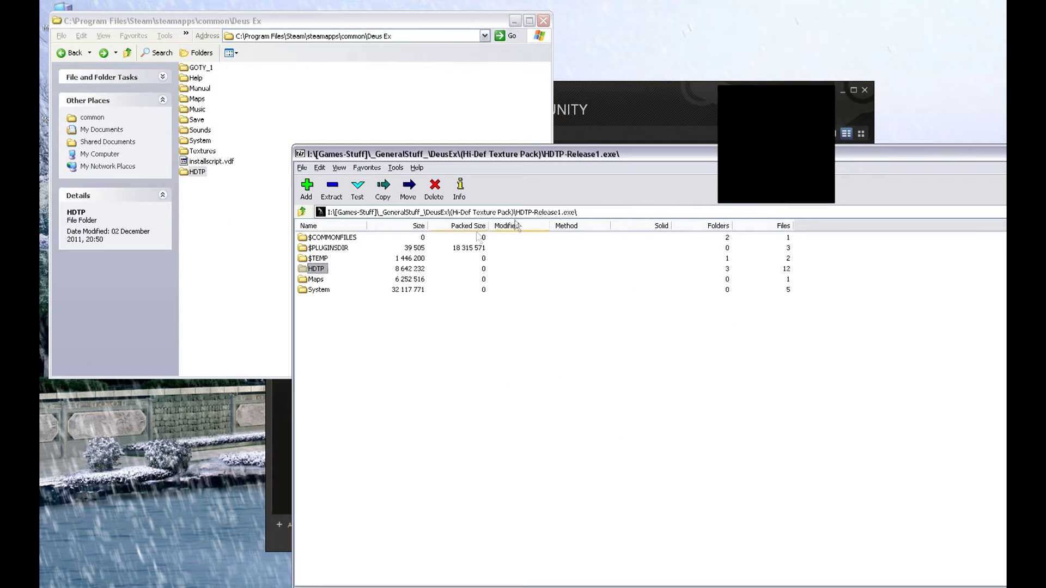
double_click(314, 279)
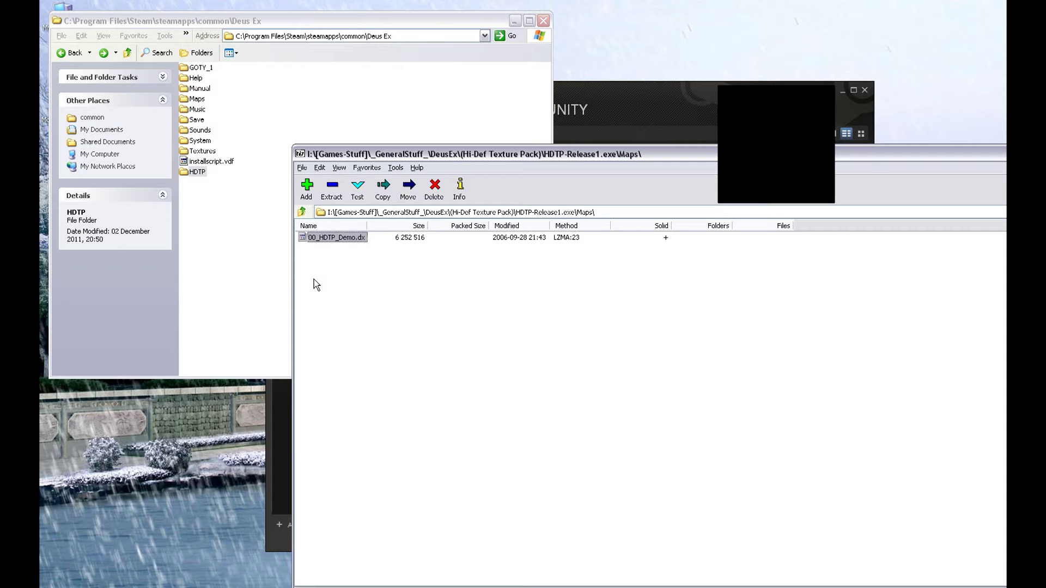
double_click(197, 99)
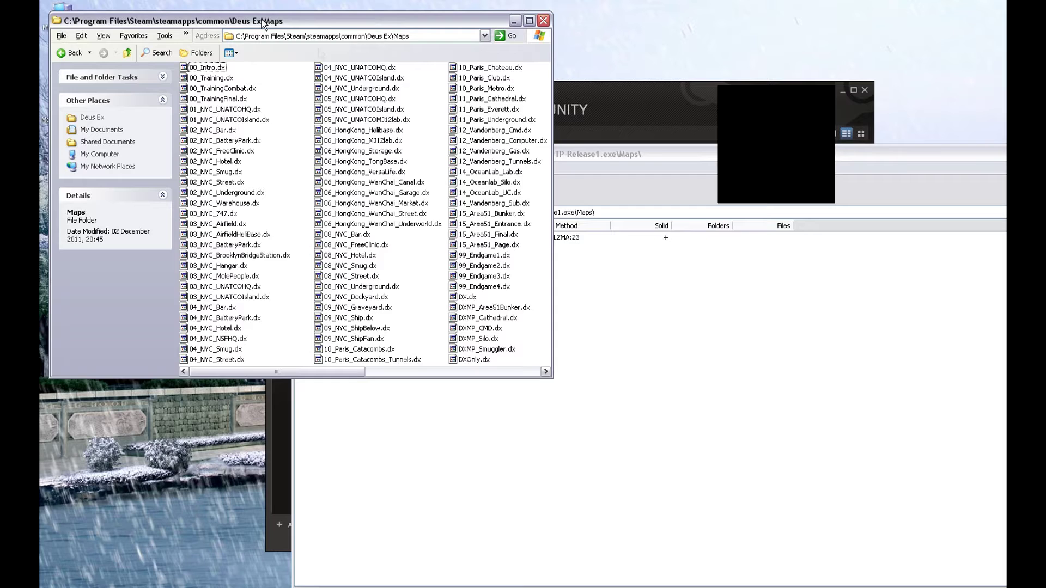
left_click(670, 310)
left_click_drag(329, 238, 252, 77)
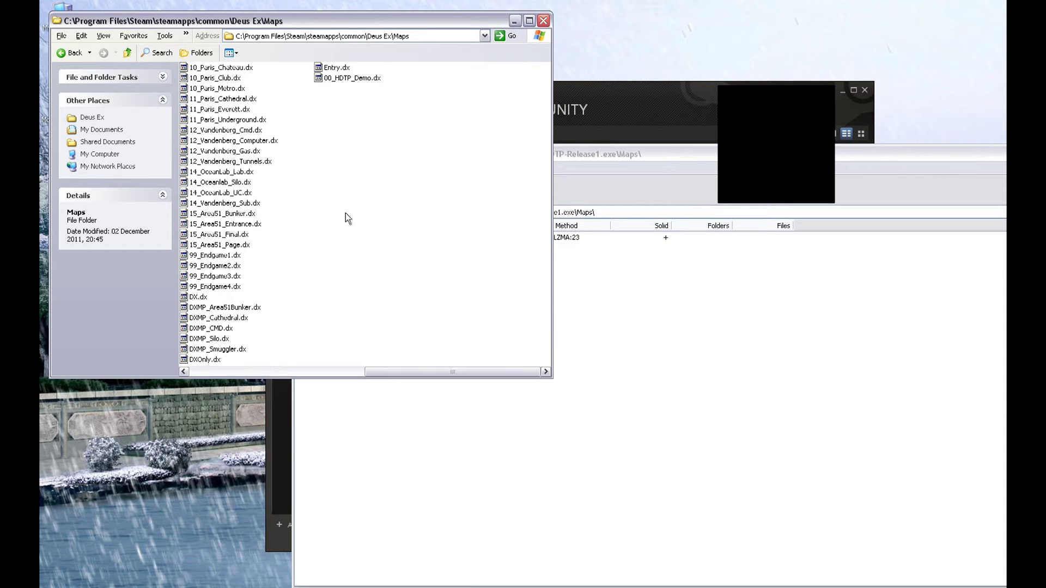
Step: Extract HDTP.int and the four HDTP .u files from the archive's System folder into the Deus Ex System folder
left_click(64, 55)
left_click(665, 417)
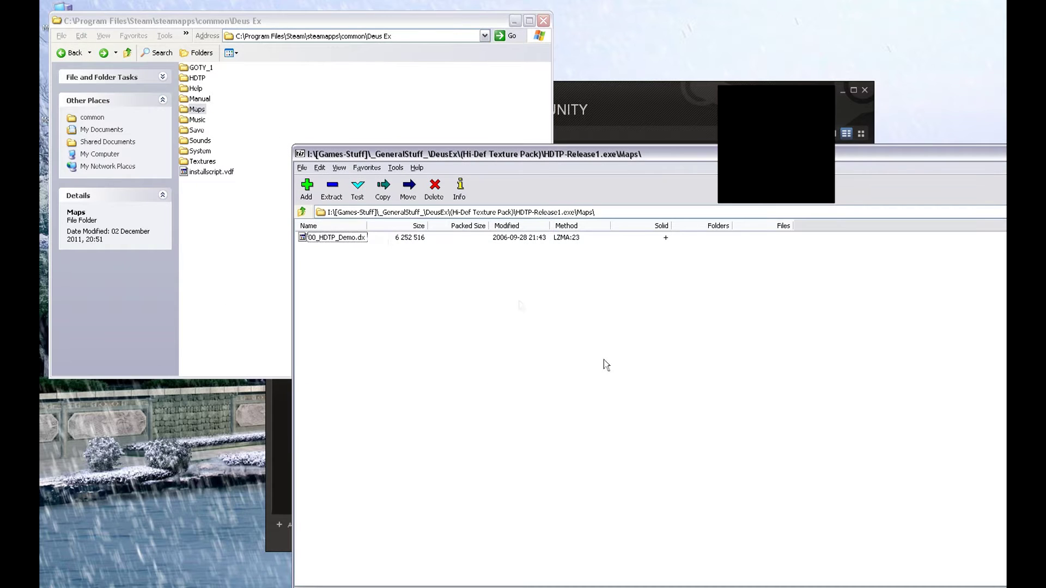
left_click(301, 212)
double_click(319, 290)
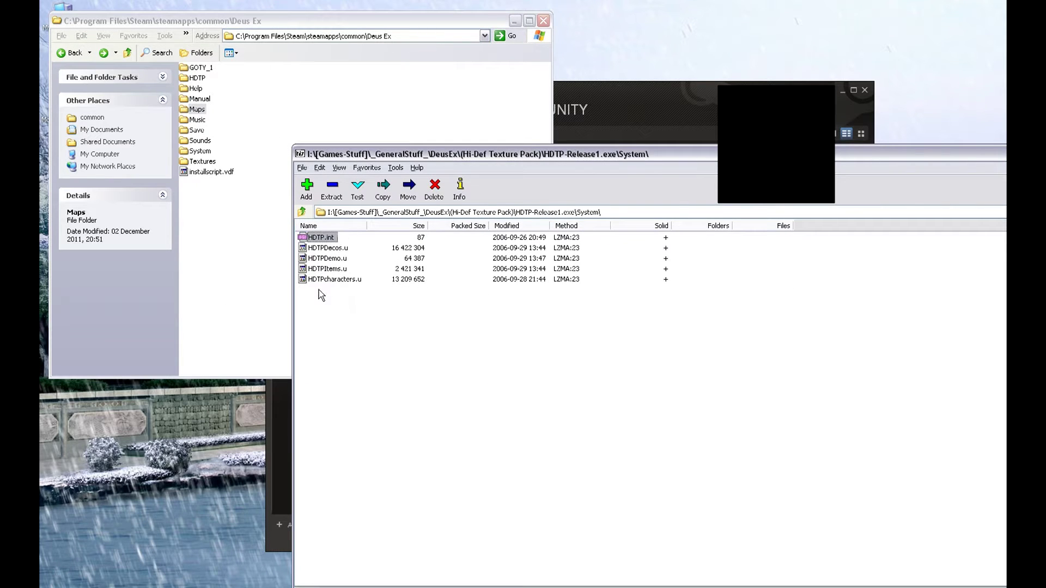
mouse_move(343, 316)
left_mouse_down()
mouse_move(318, 232)
mouse_move(332, 318)
left_mouse_up()
double_click(198, 151)
left_click(634, 389)
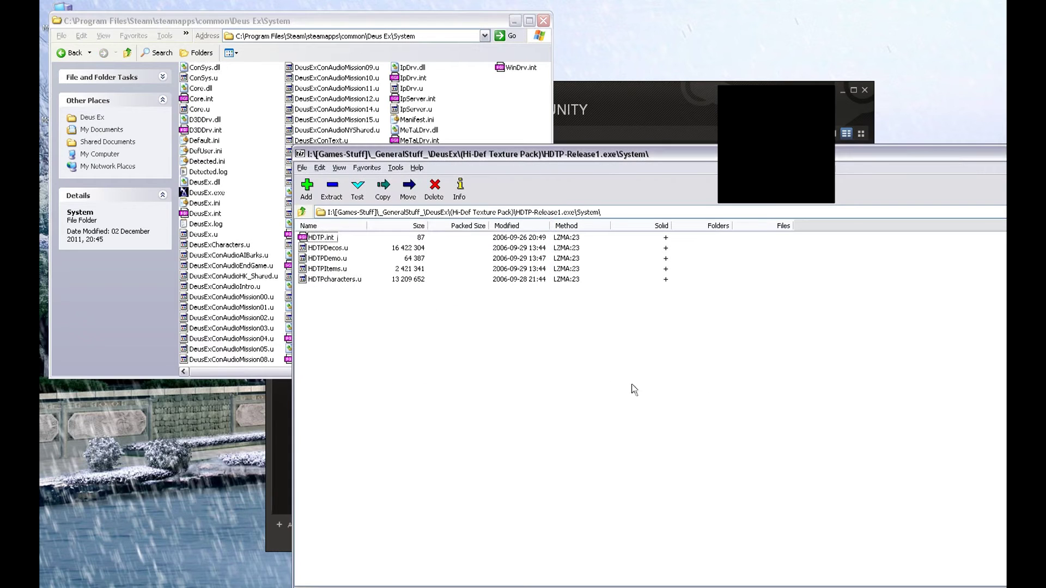
left_click_drag(375, 428, 482, 104)
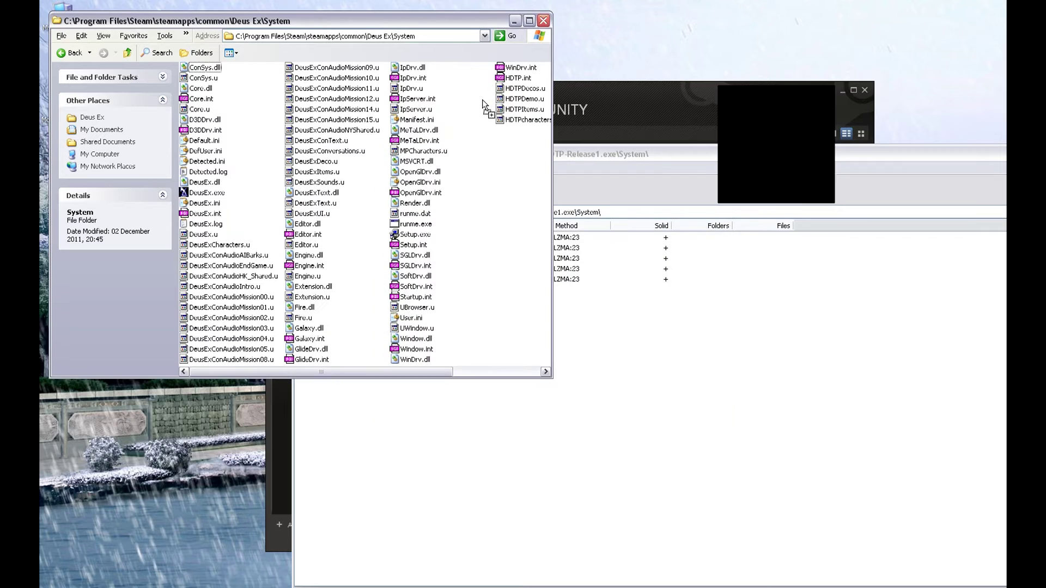
Step: Return to the main Deus Ex folder and close the HDTP-Release1.exe archive
left_click(708, 389)
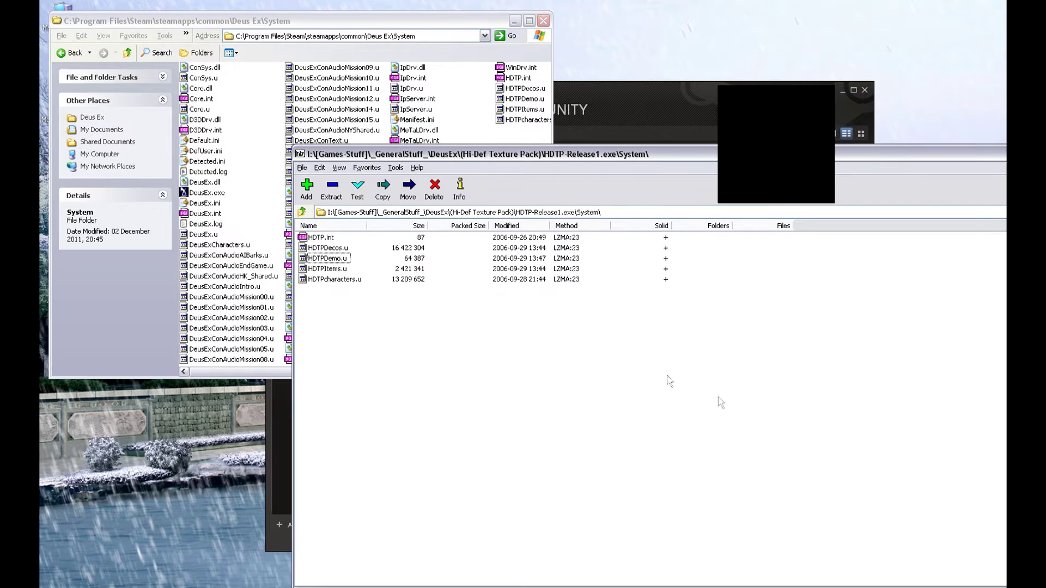
left_click(302, 214)
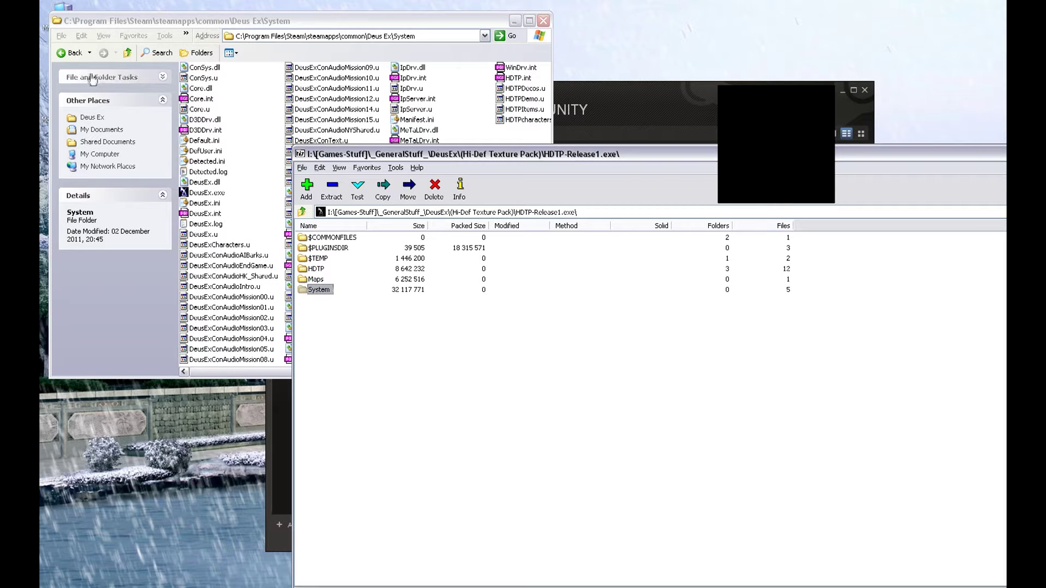
left_click(69, 57)
left_click(615, 366)
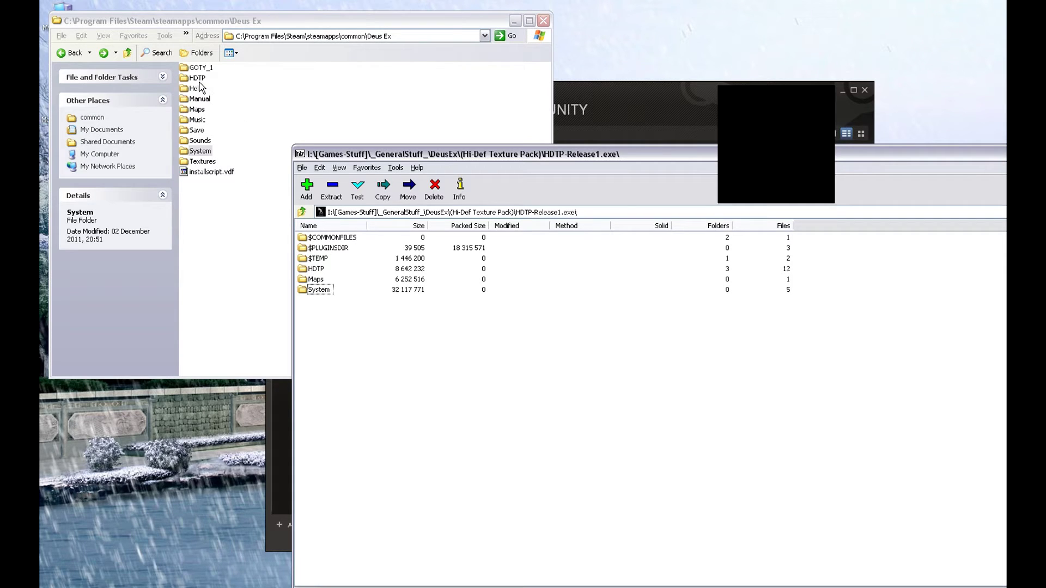
key("alt+F4")
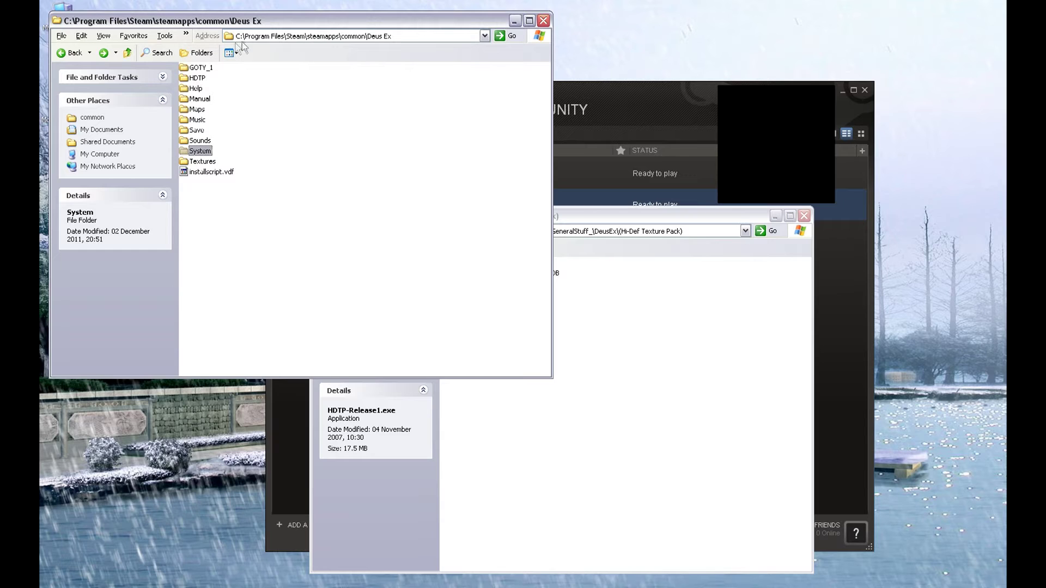
Step: Copy HDTPanim.utx from the HDTP folder's Textures subfolder into the main Deus Ex Textures folder
left_click(188, 80)
double_click(190, 80)
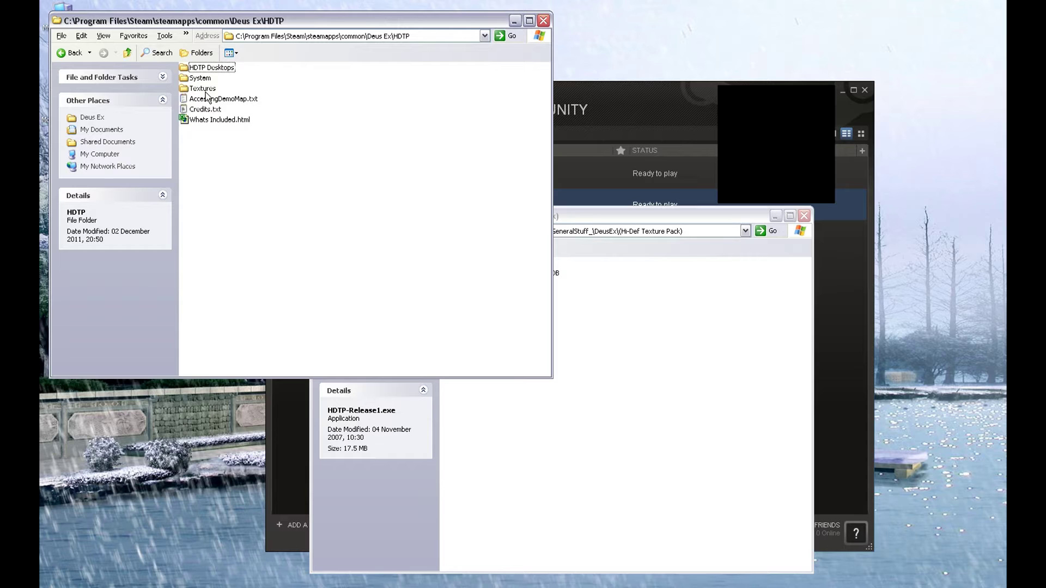
double_click(204, 90)
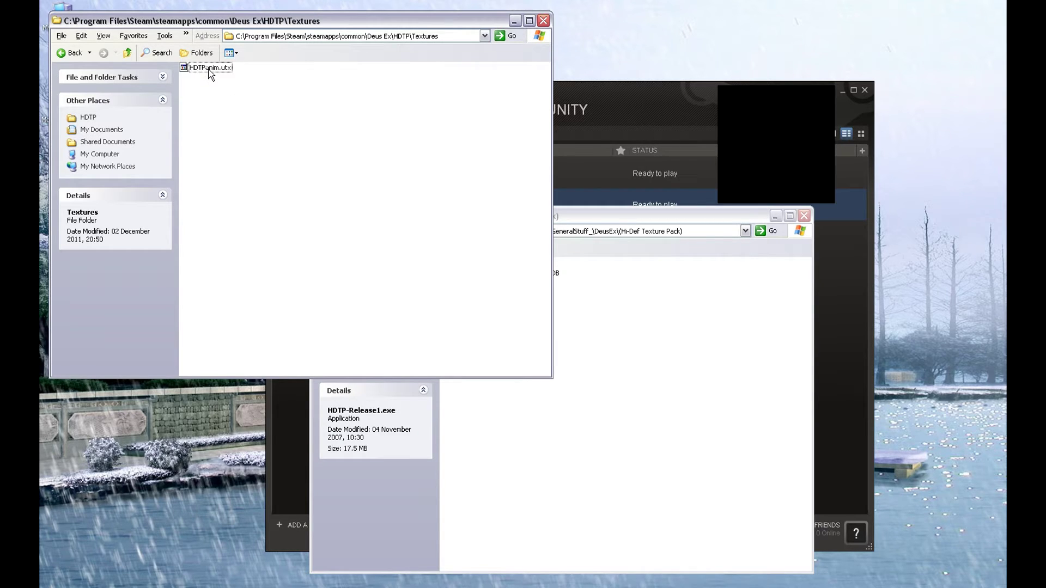
left_click(208, 70)
right_click(209, 70)
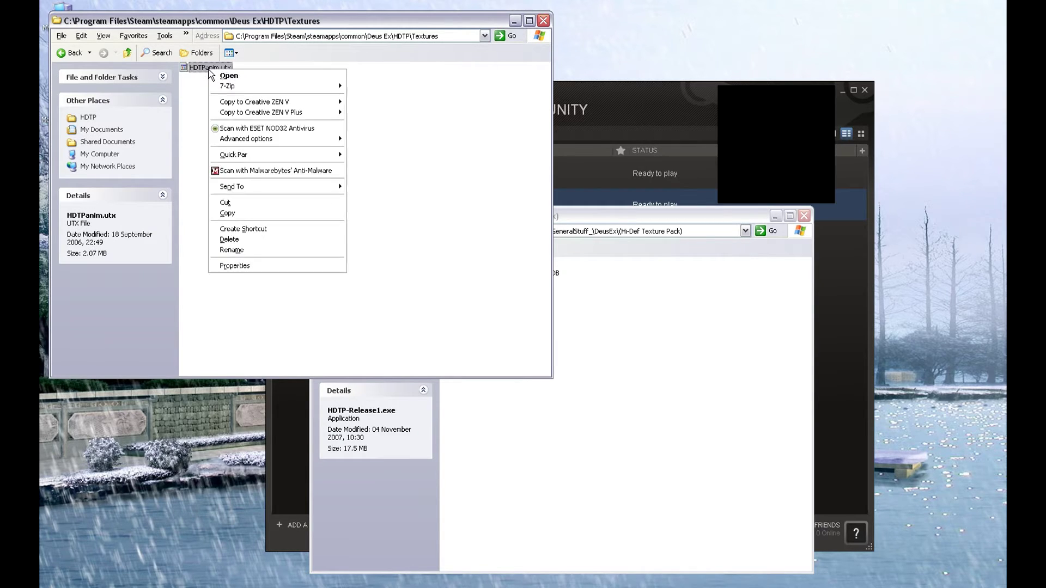
left_click(246, 214)
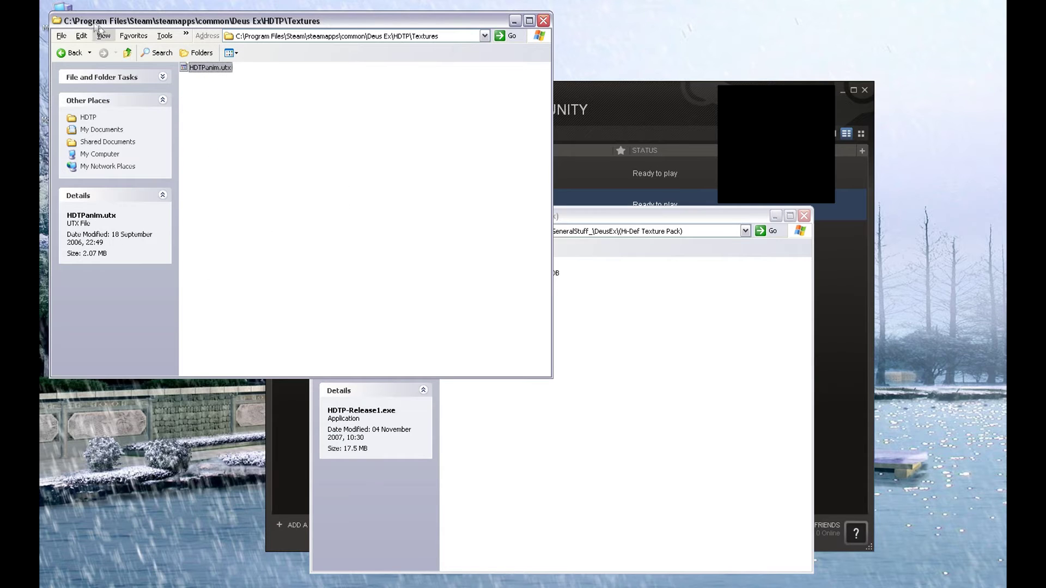
left_click(66, 53)
left_click(66, 53)
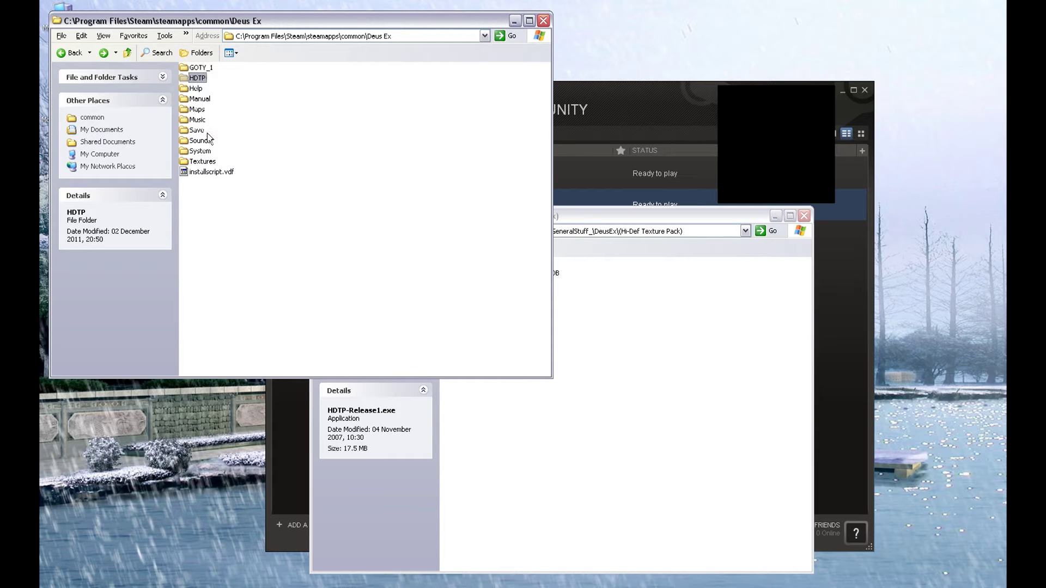
double_click(202, 162)
right_click(410, 193)
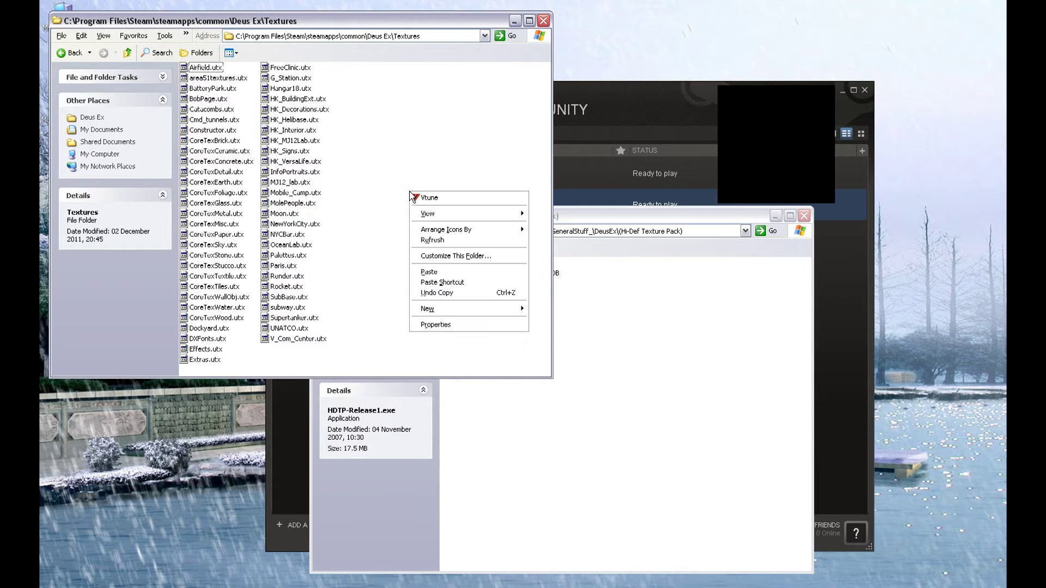
left_click(436, 272)
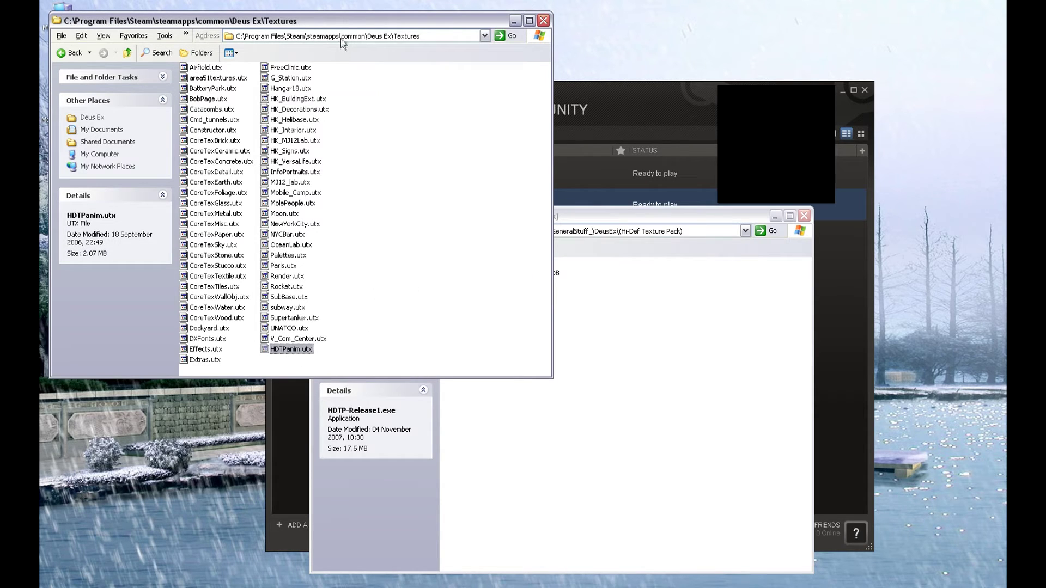
Step: Copy DeusEx.u from the HDTP folder's System subfolder to the clipboard
left_click(73, 53)
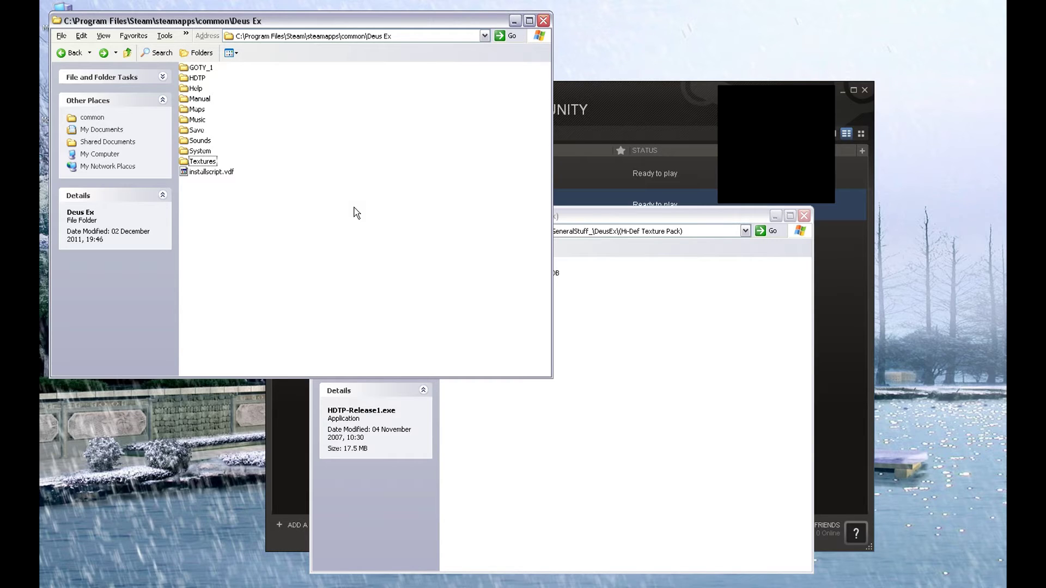
double_click(199, 79)
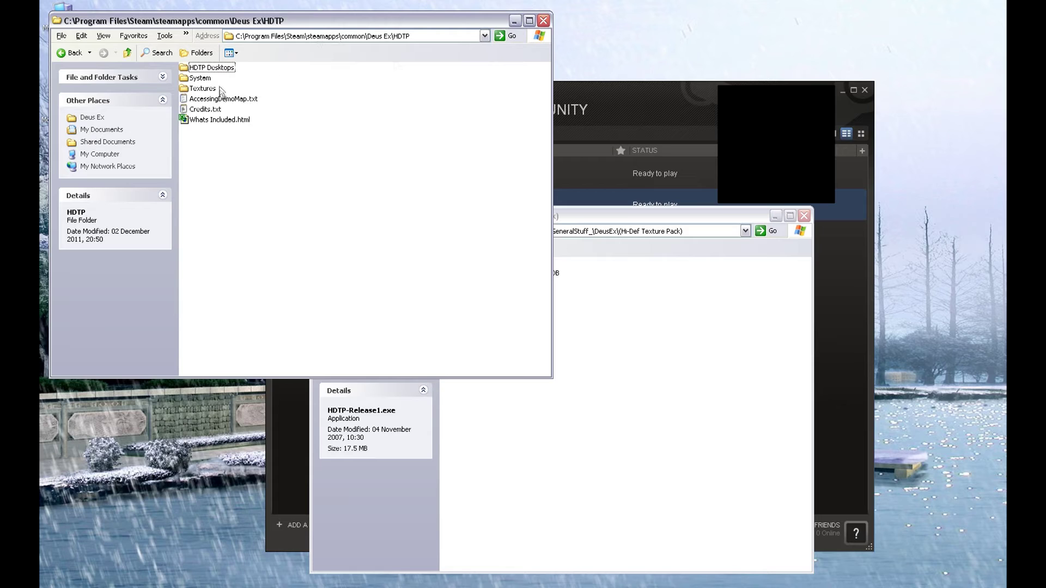
double_click(200, 80)
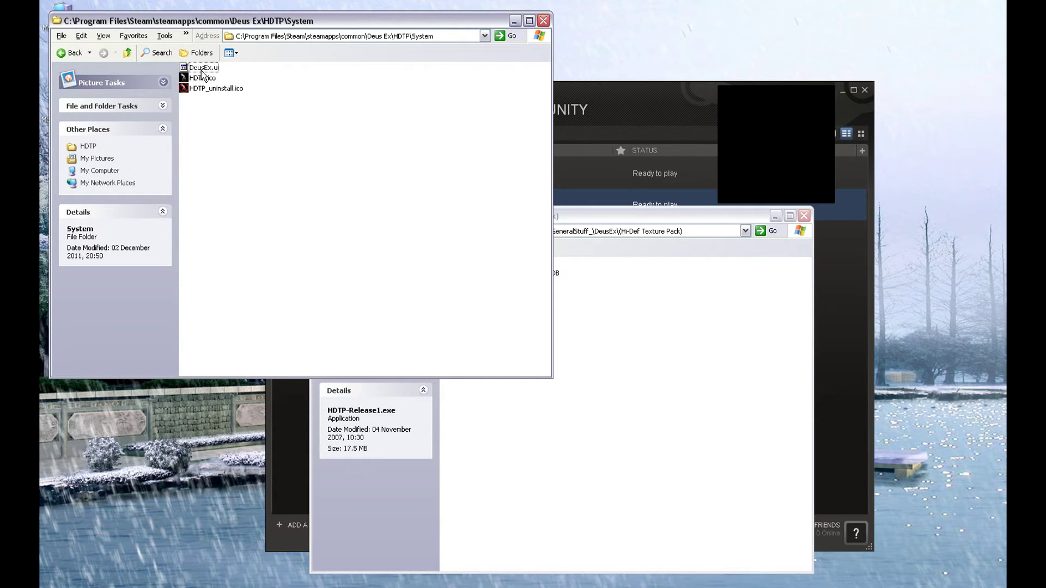
left_click(202, 69)
right_click(201, 73)
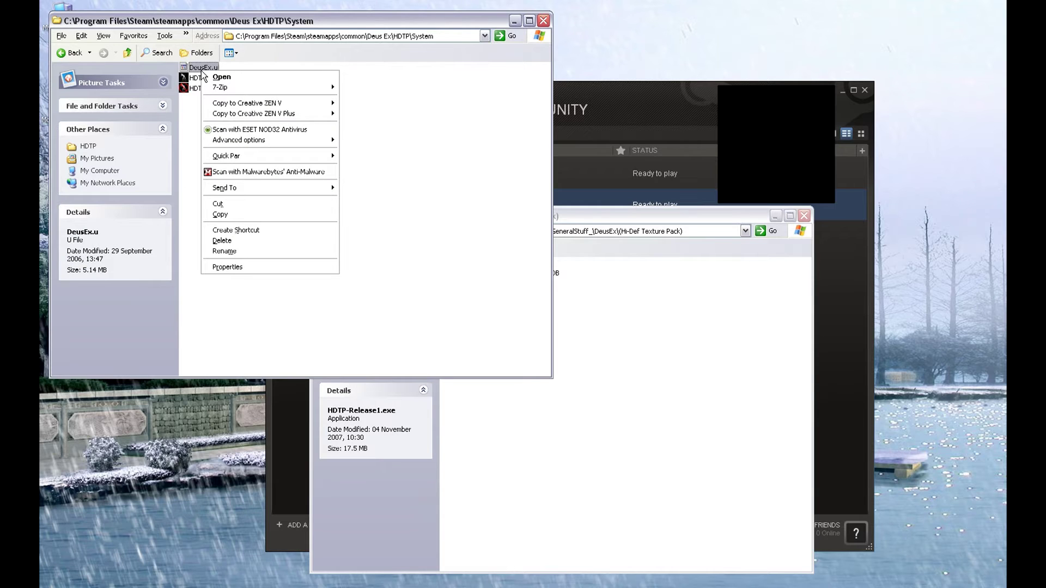
left_click(243, 214)
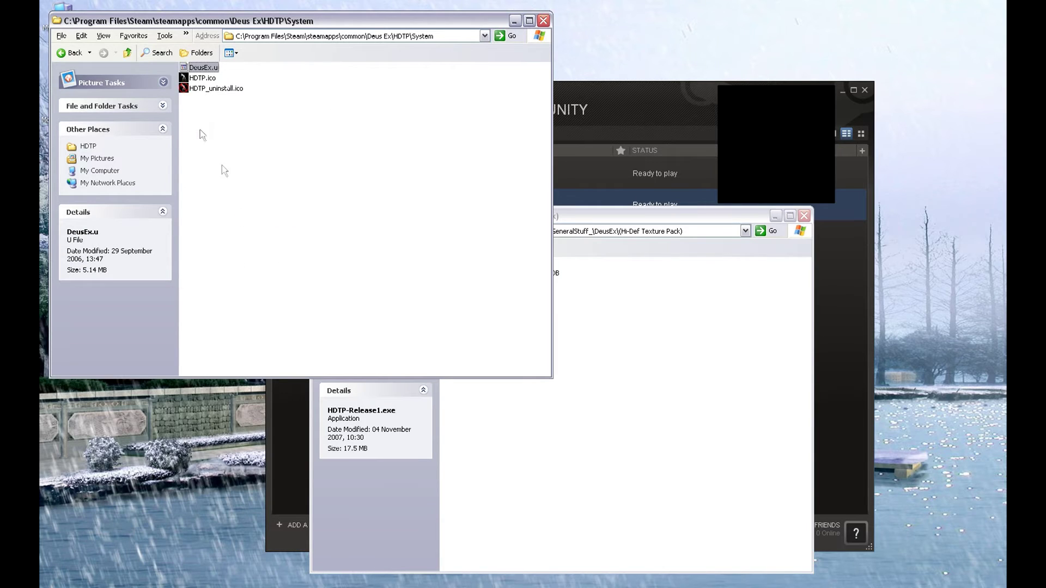
Step: Rename the original DeusEx.u in the main Deus Ex System folder as DeusEx.u.orig
left_click(73, 54)
left_click(73, 53)
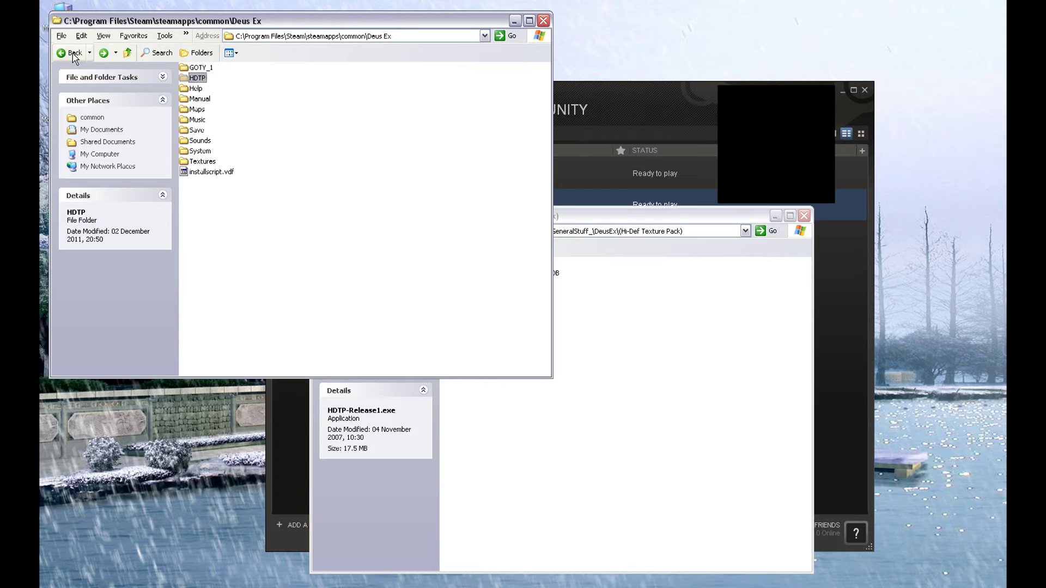
double_click(212, 152)
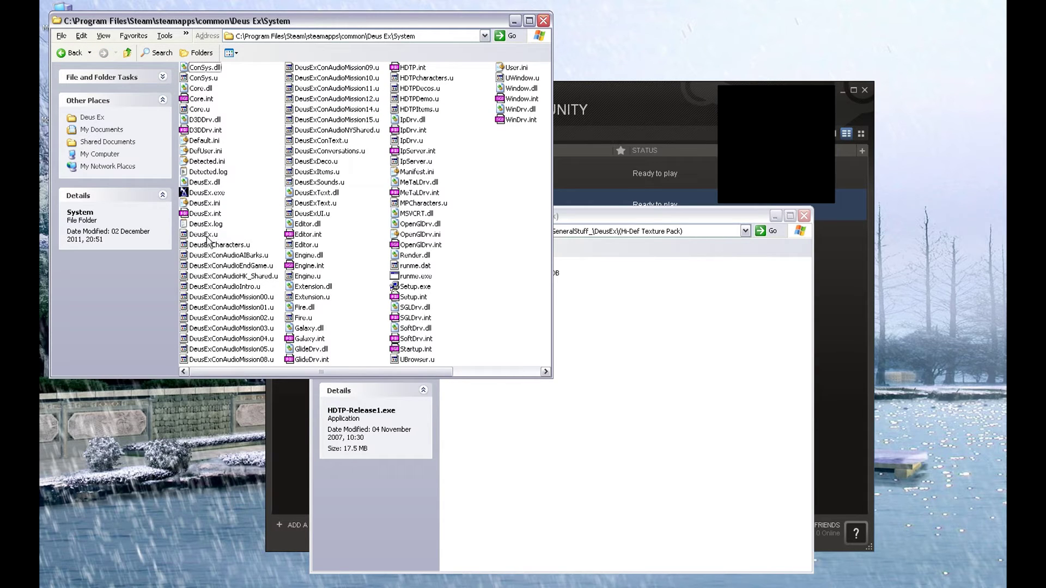
left_click(212, 237)
left_click(213, 237)
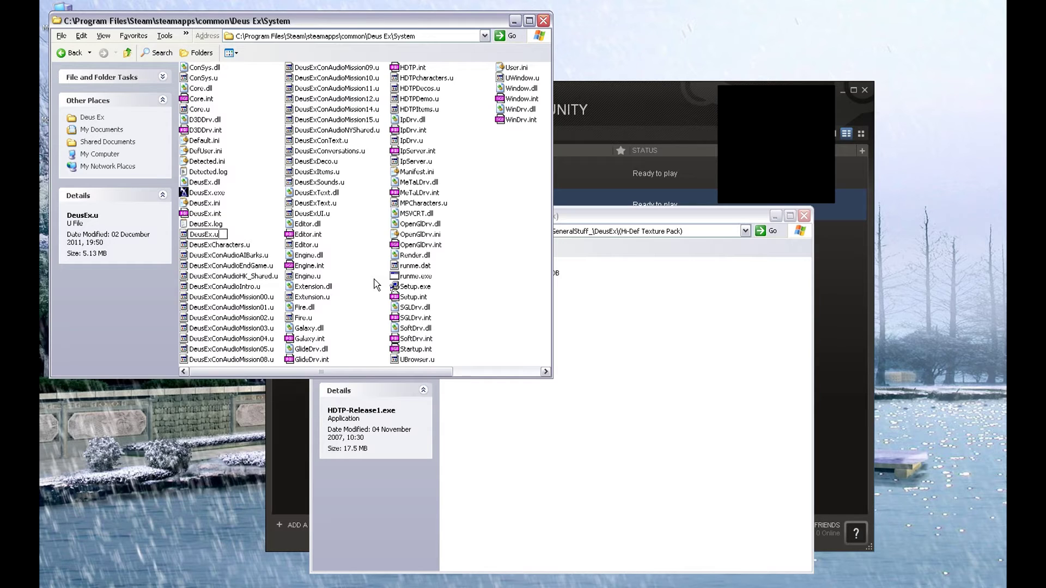
type(".orig")
key("Return")
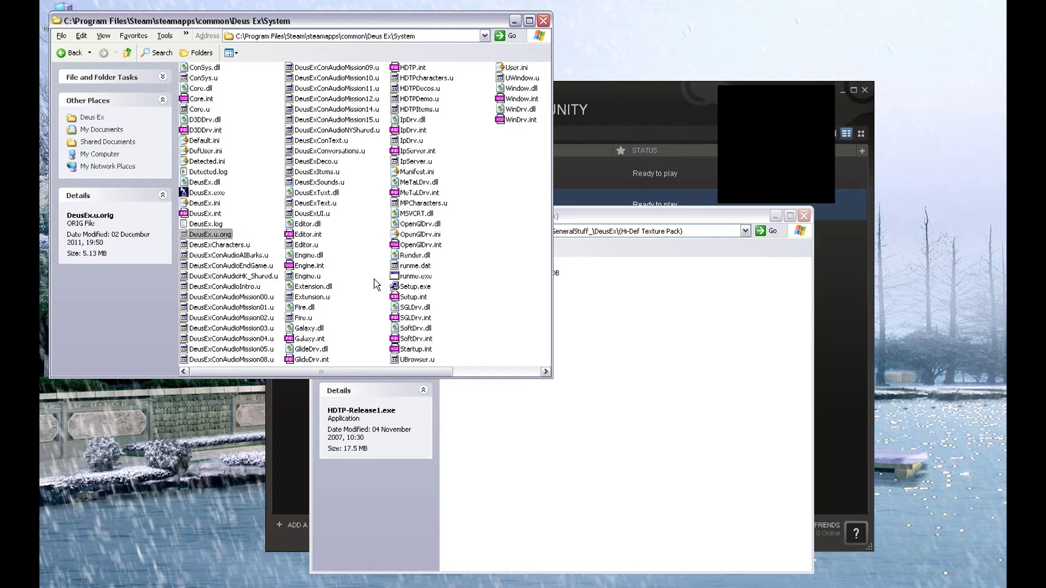
Step: Paste the HDTP version of DeusEx.u into the main System folder and return to the Deus Ex folder
right_click(499, 261)
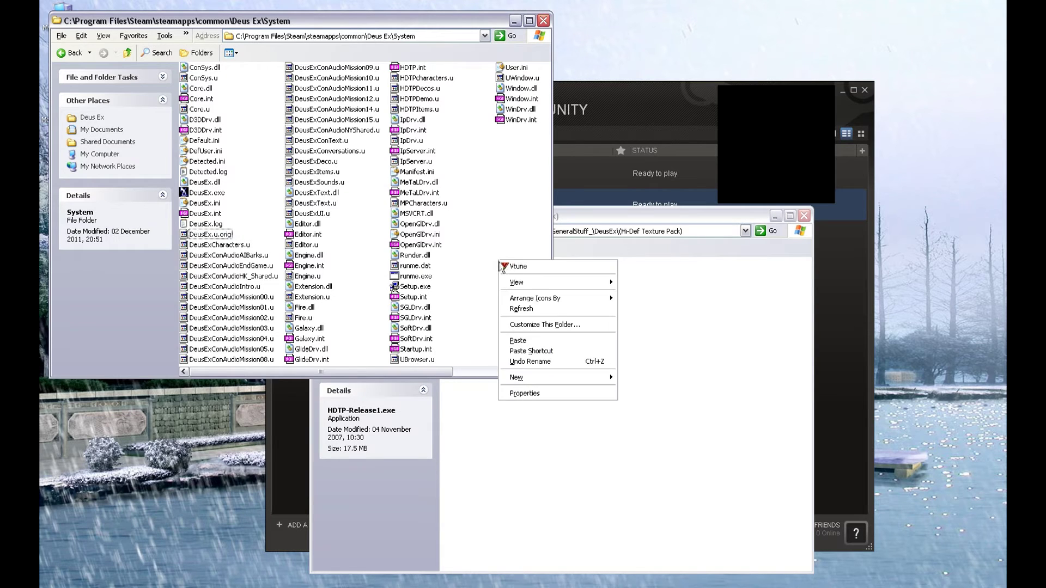
left_click(535, 341)
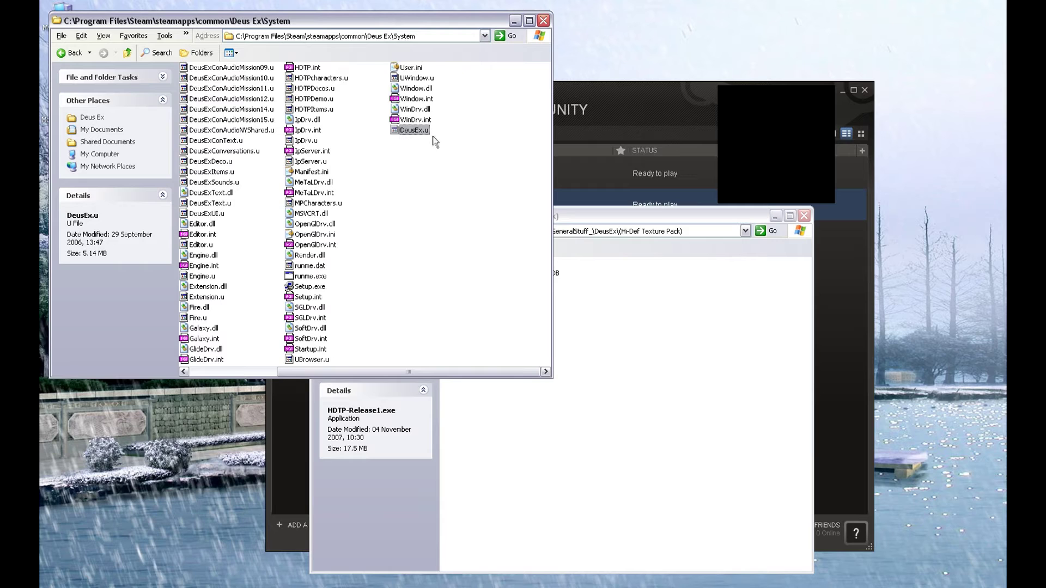
left_click(69, 53)
left_click(68, 53)
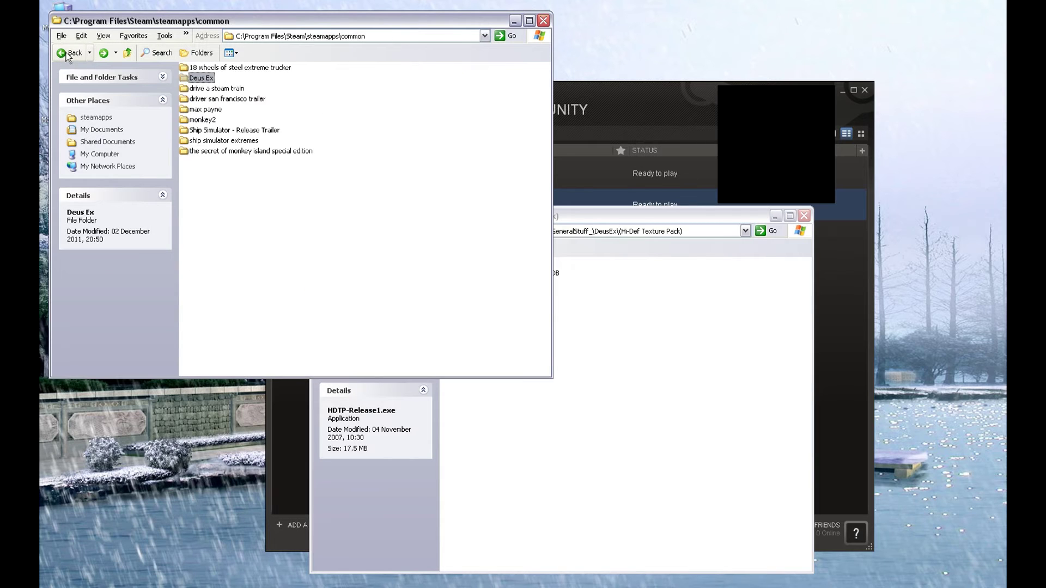
left_click(105, 53)
Step: Review the contents of the HDTP folder's System subfolder and return to the main Deus Ex folder
double_click(201, 78)
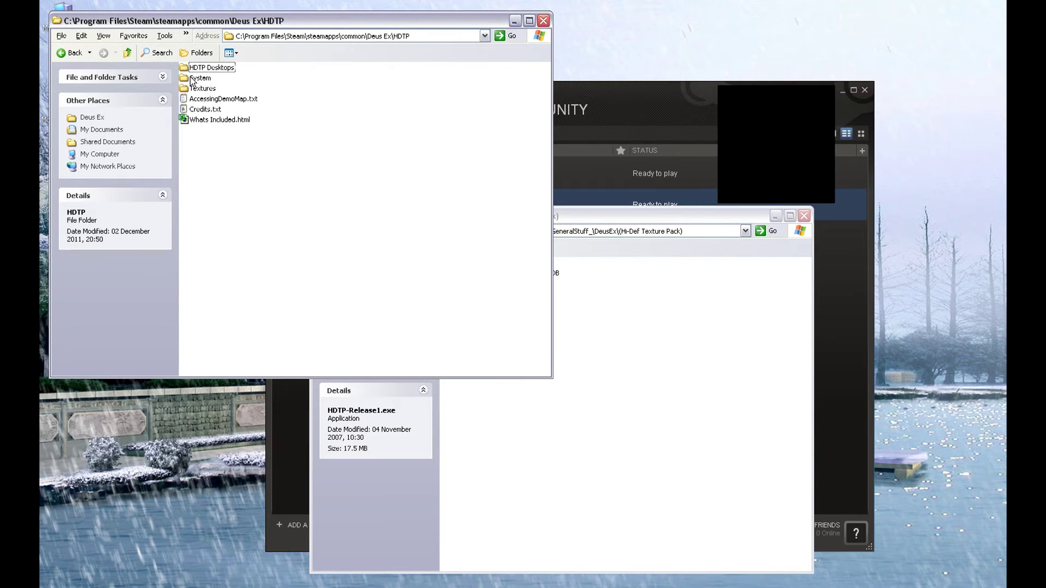
double_click(201, 79)
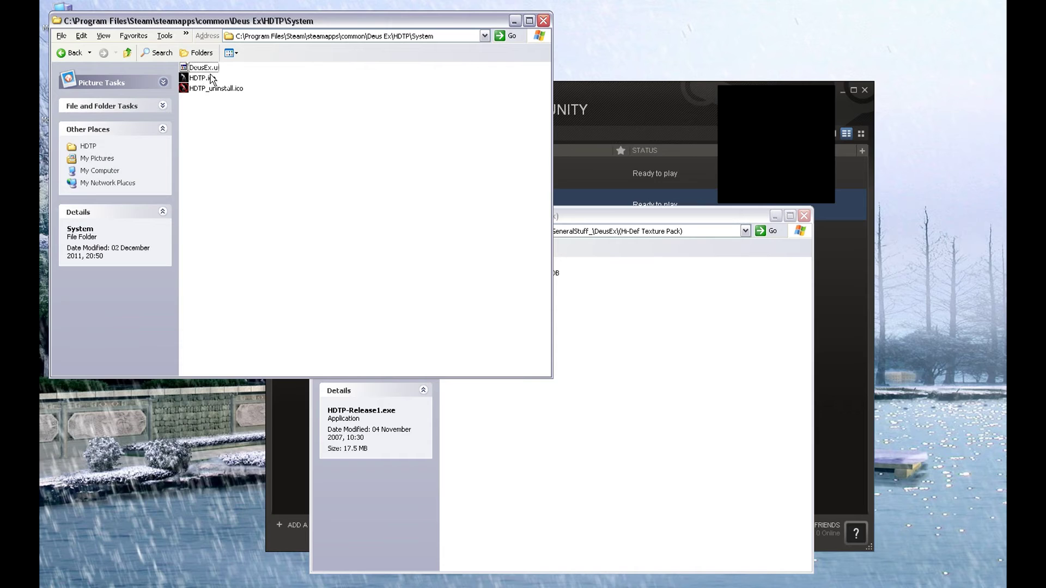
left_click(76, 54)
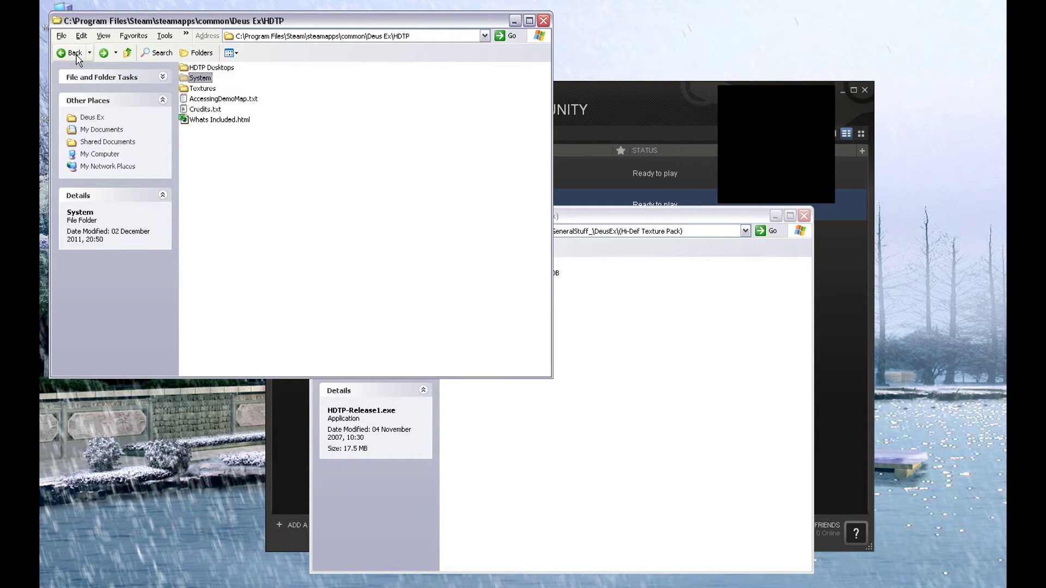
left_click(290, 155)
left_click(70, 53)
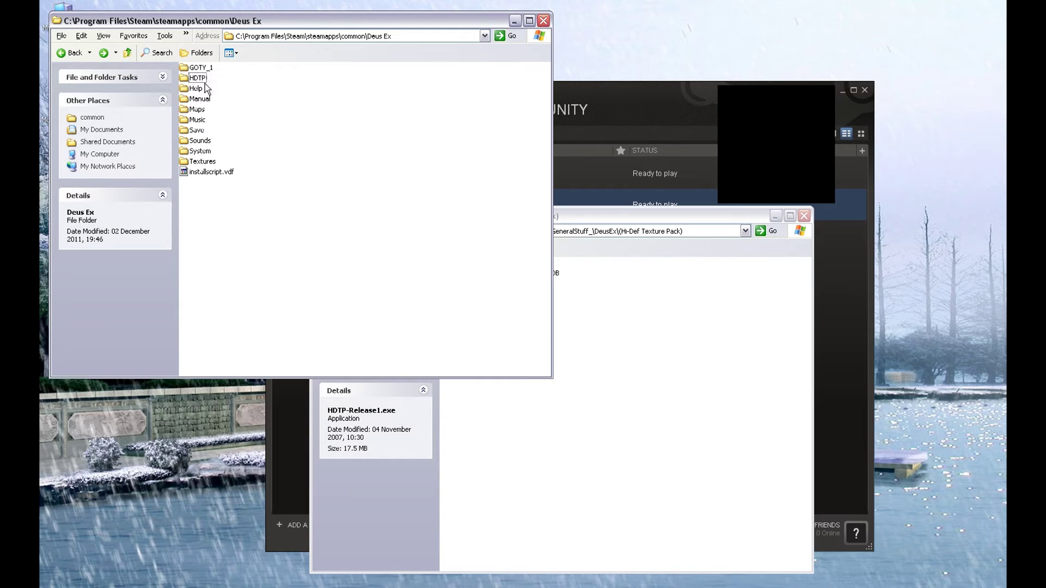
Step: Check HDTPanim.utx in both the HDTP Textures subfolder and the main Deus Ex Textures folder
double_click(198, 79)
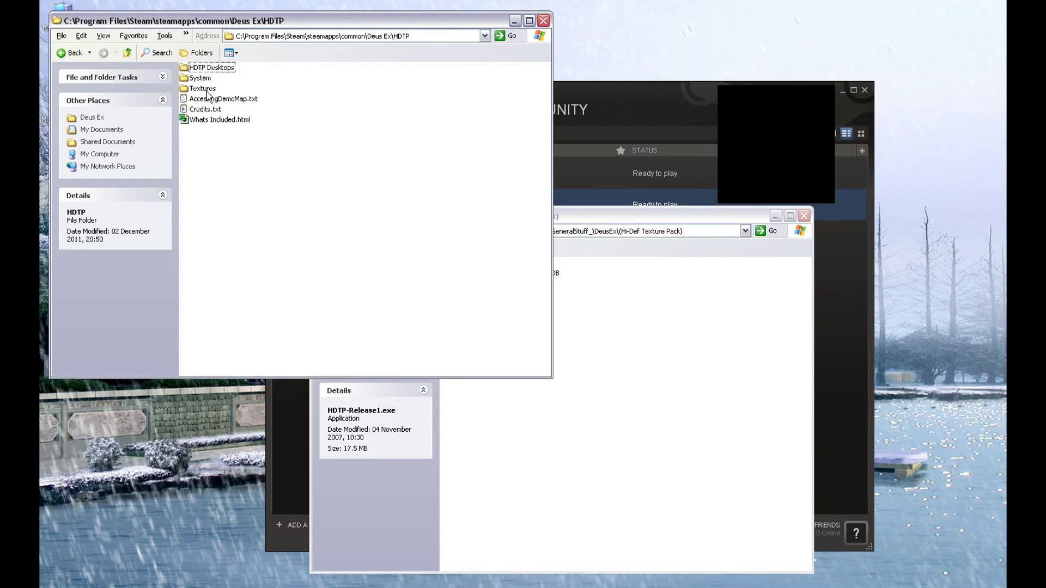
double_click(203, 88)
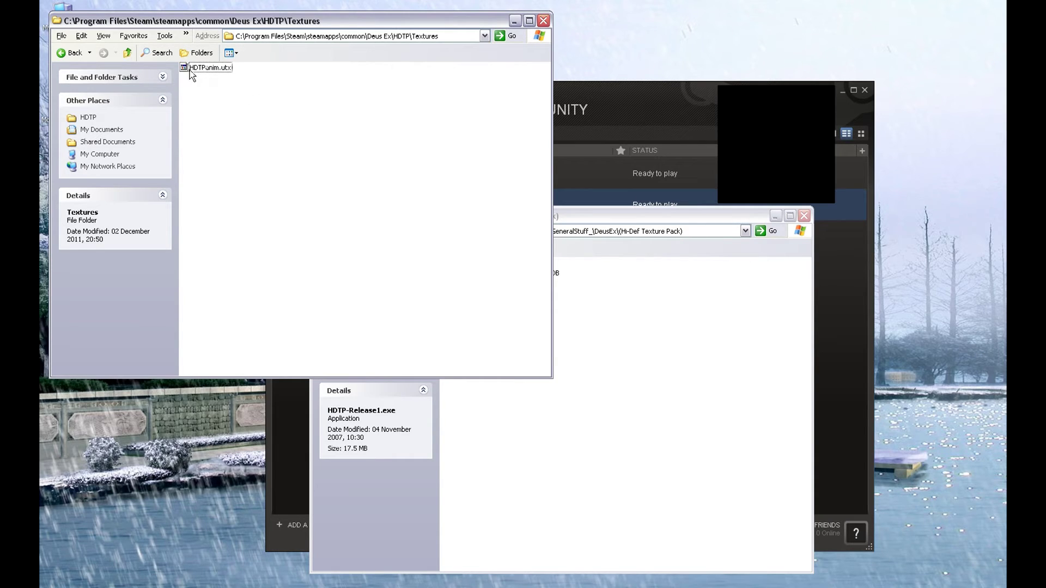
left_click(62, 55)
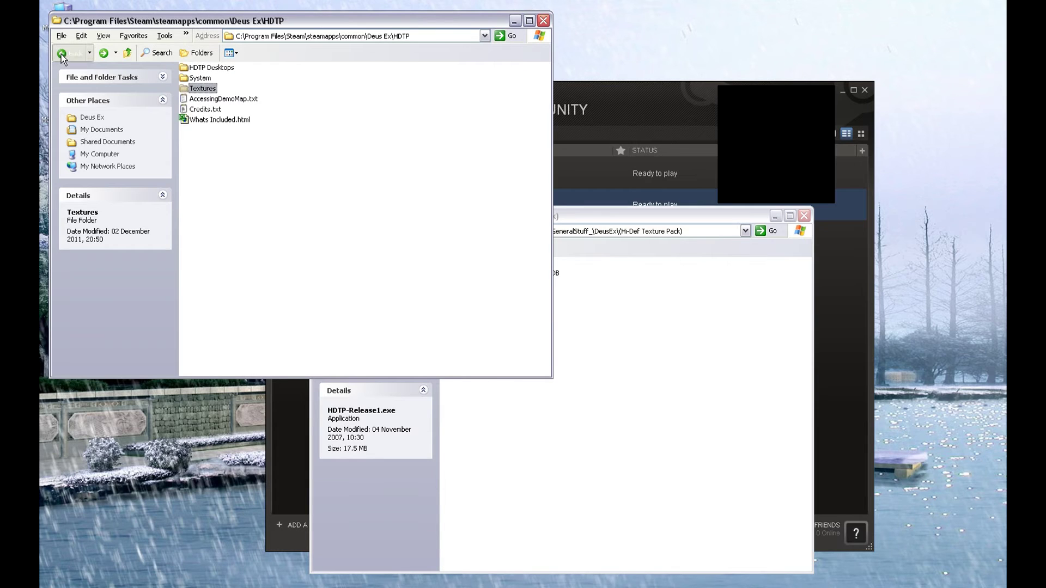
left_click(62, 55)
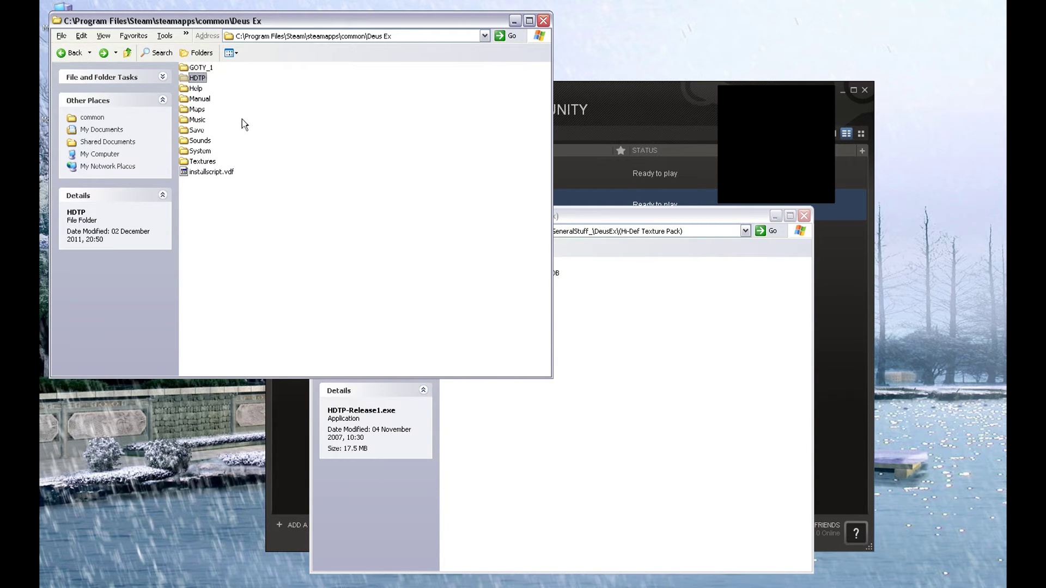
double_click(199, 162)
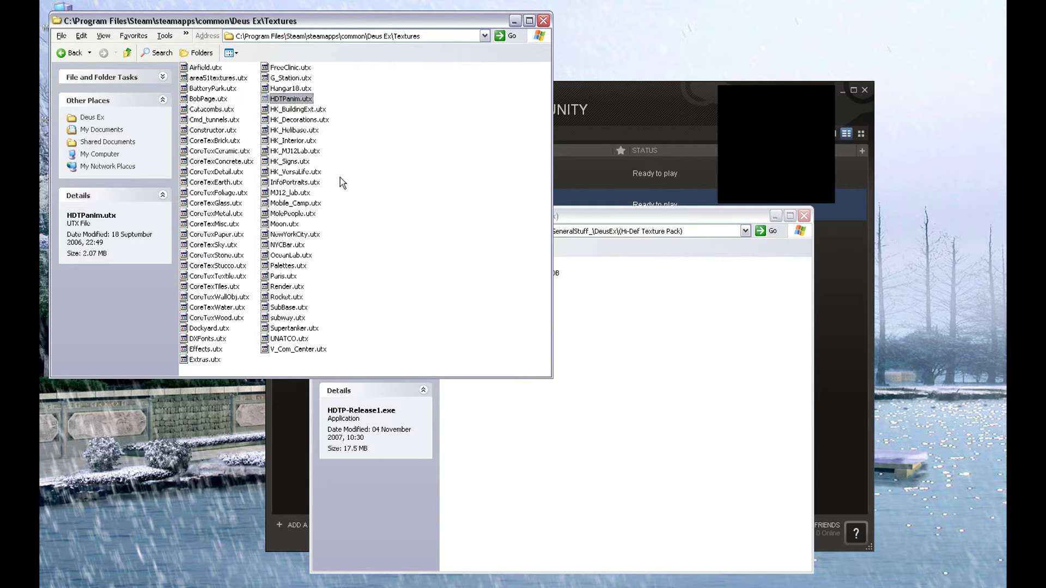
left_click(58, 53)
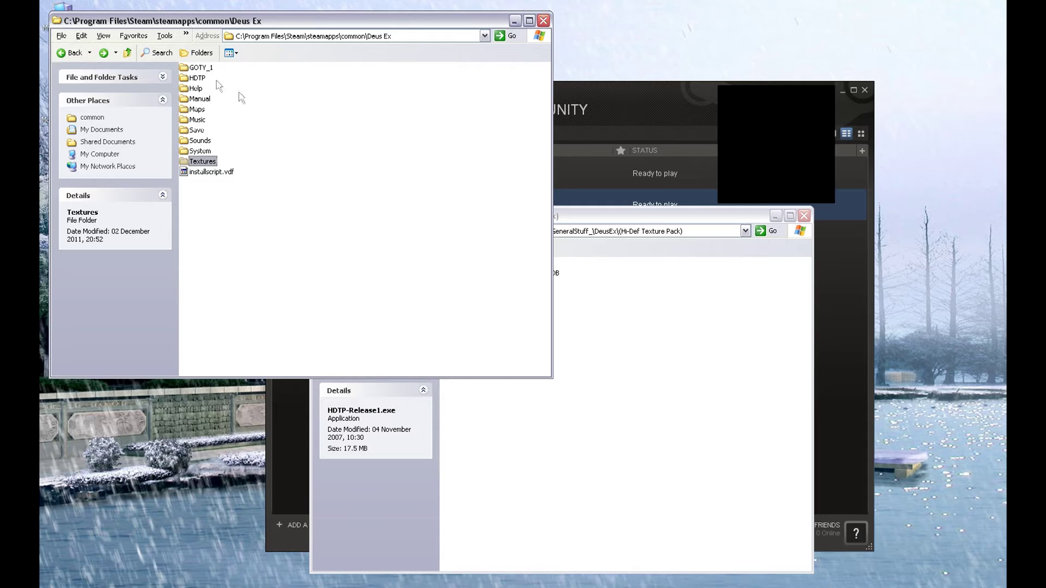
left_click(258, 95)
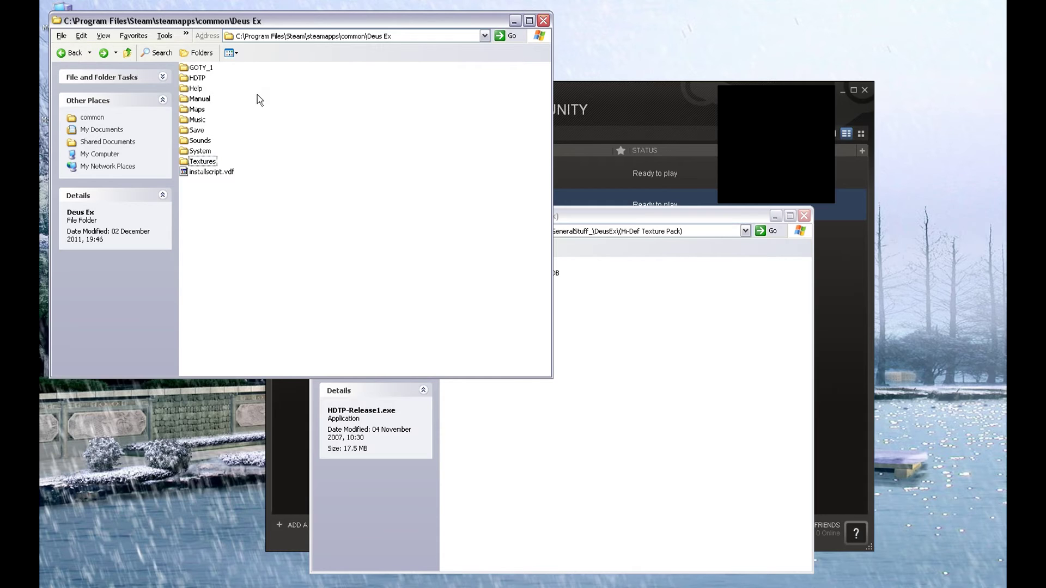
Step: Check DeusEx.u in the HDTP System subfolder, and examine the main Deus Ex System folder for the replaced file
double_click(197, 79)
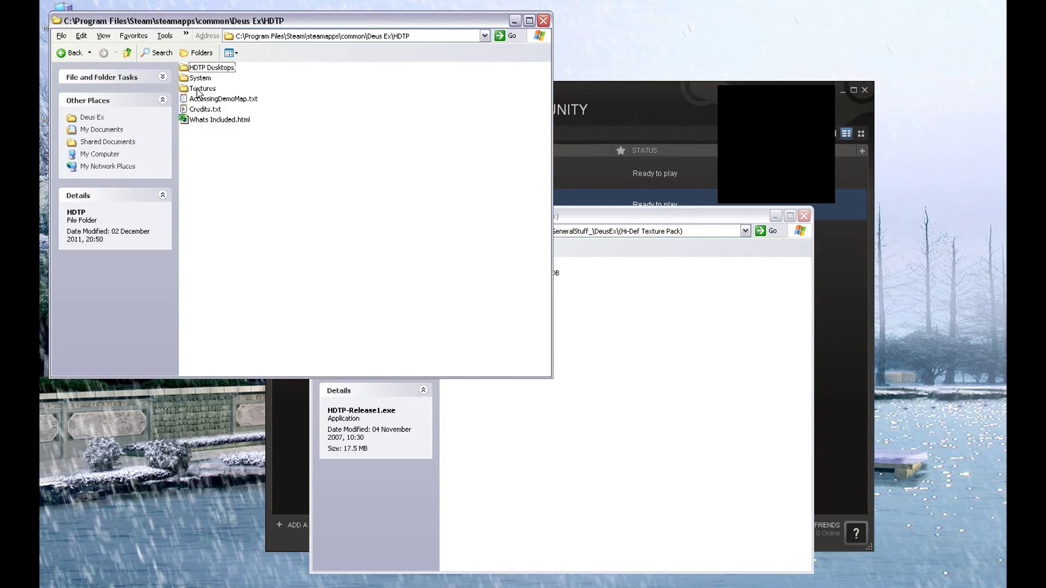
double_click(189, 80)
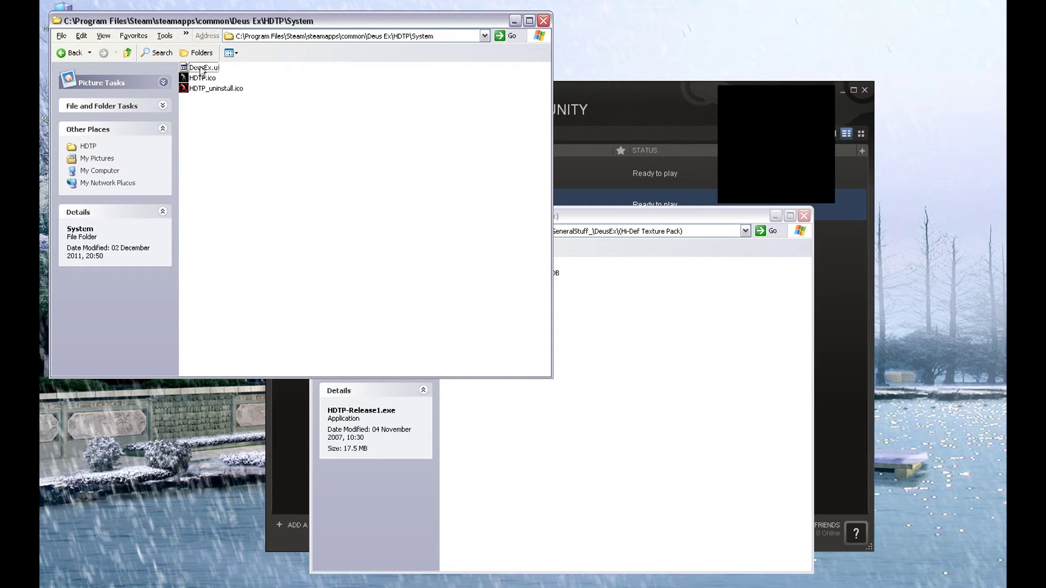
left_click(201, 68)
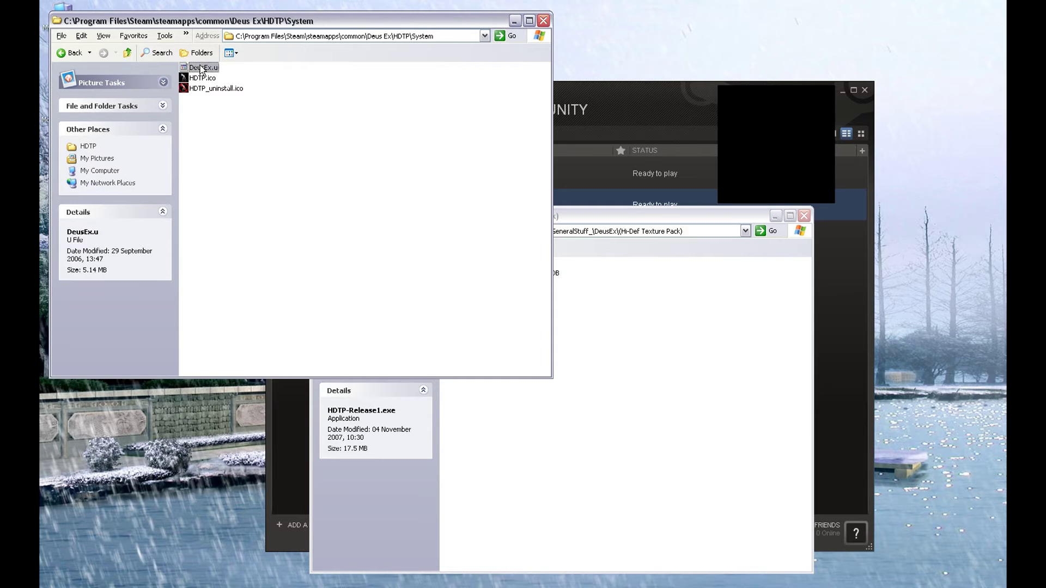
left_click(63, 52)
left_click(63, 53)
left_click(365, 107)
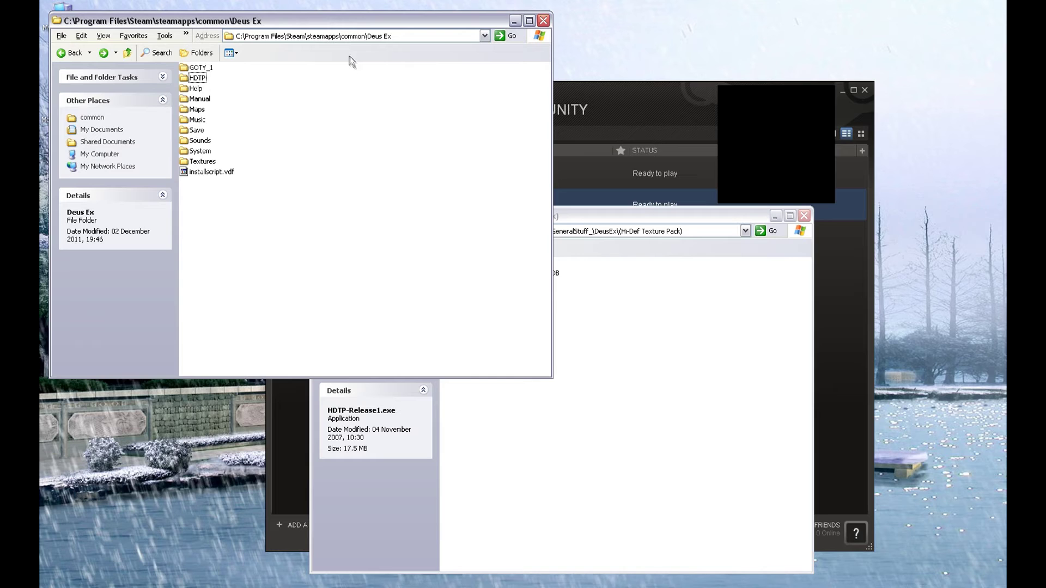
left_click(191, 152)
double_click(190, 152)
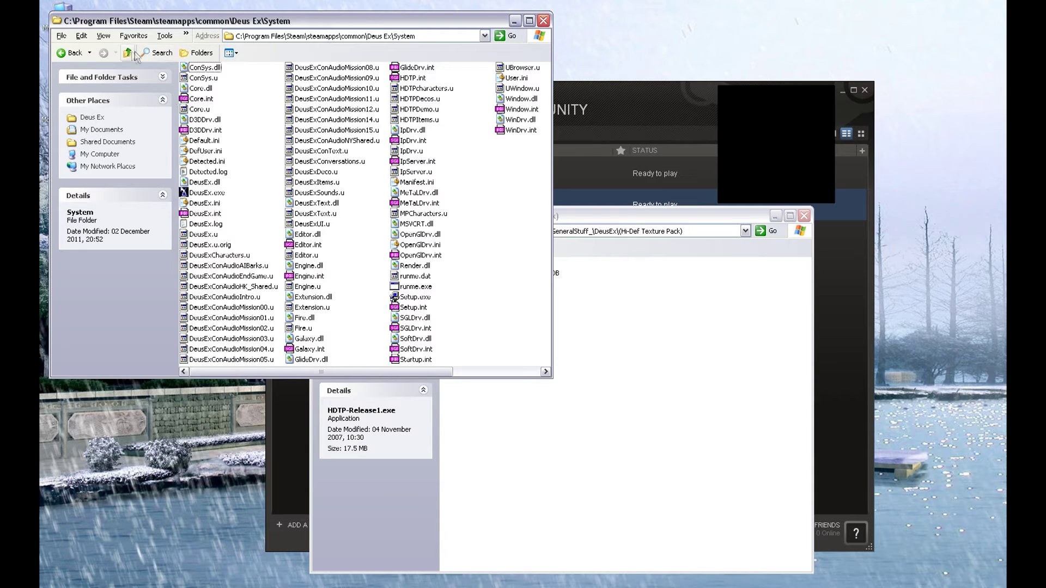
Step: Open User.ini from the main Deus Ex System folder and find its keyboard bindings
left_click(71, 53)
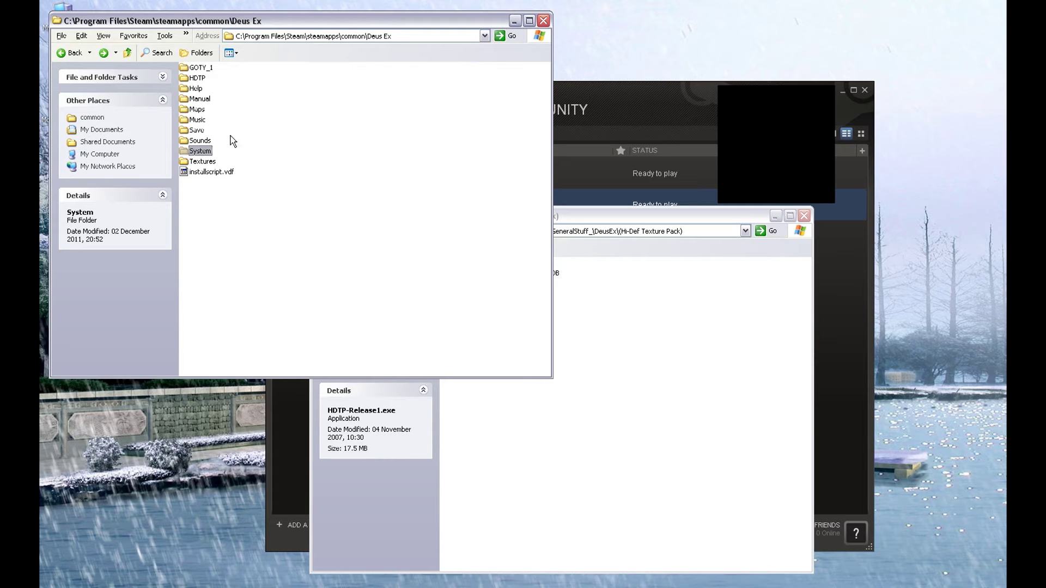
double_click(195, 154)
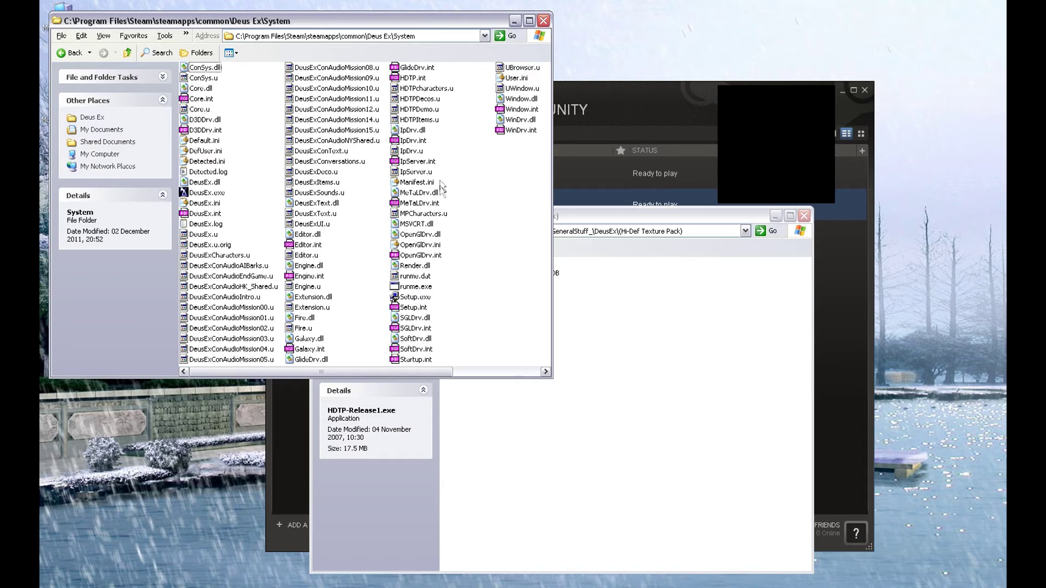
double_click(516, 78)
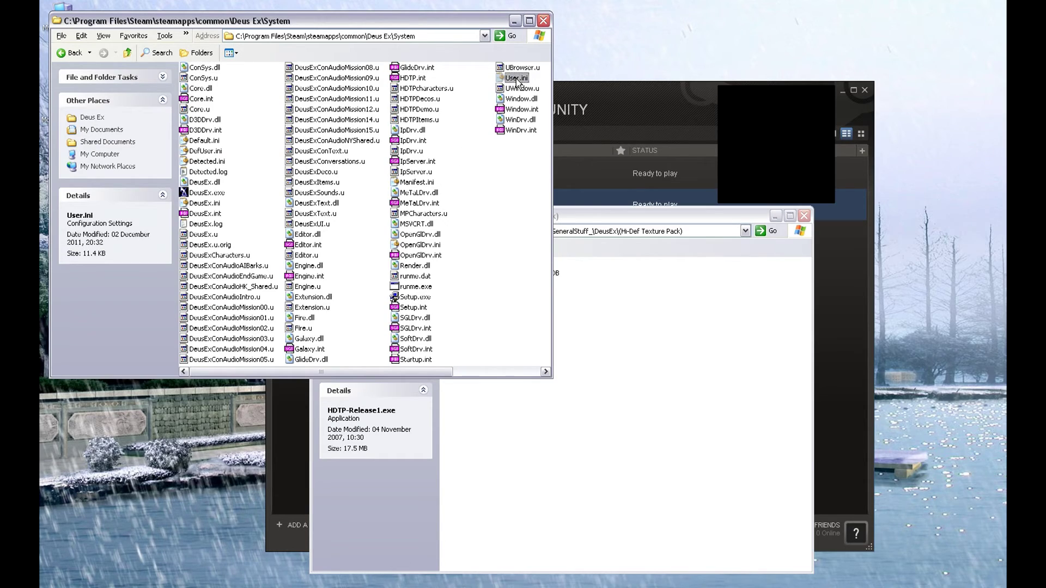
scroll(773, 245, "down", 20)
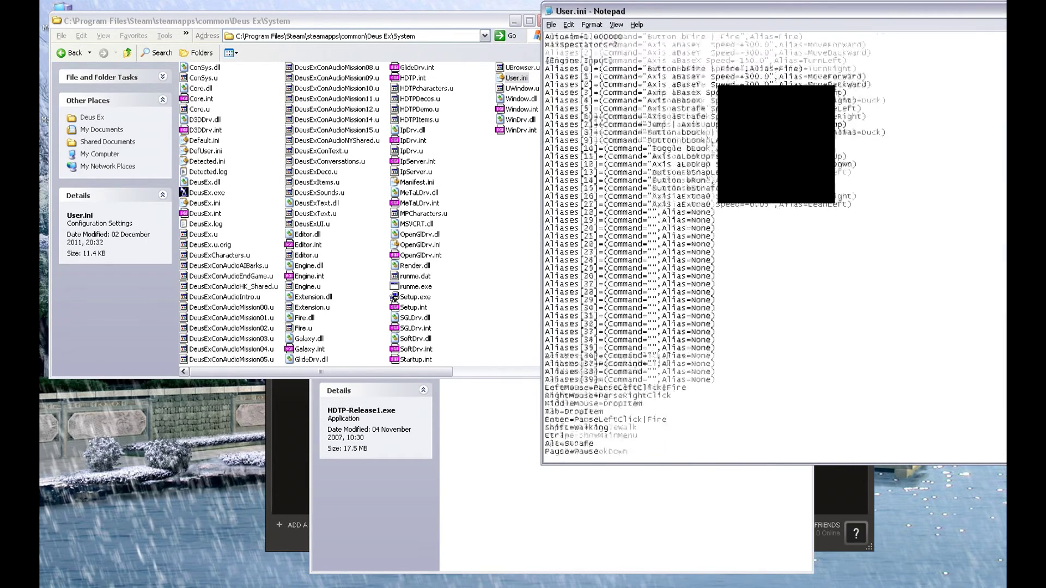
scroll(773, 245, "up", 2)
scroll(773, 245, "up", 3)
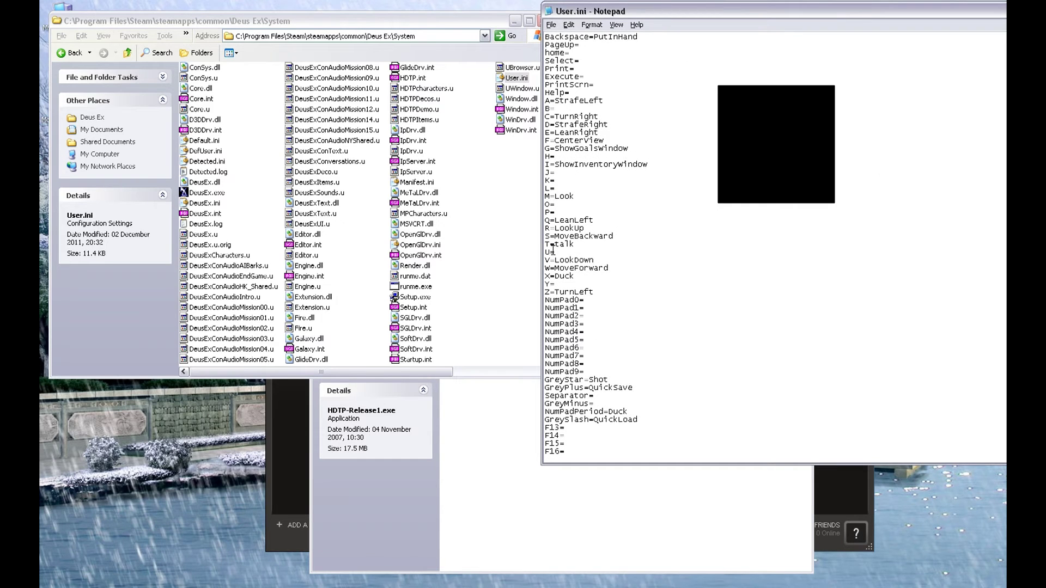
Step: Highlight the value talk in the T key binding of User.ini, save the file and close it
left_click_drag(554, 246, 575, 247)
left_click(568, 24)
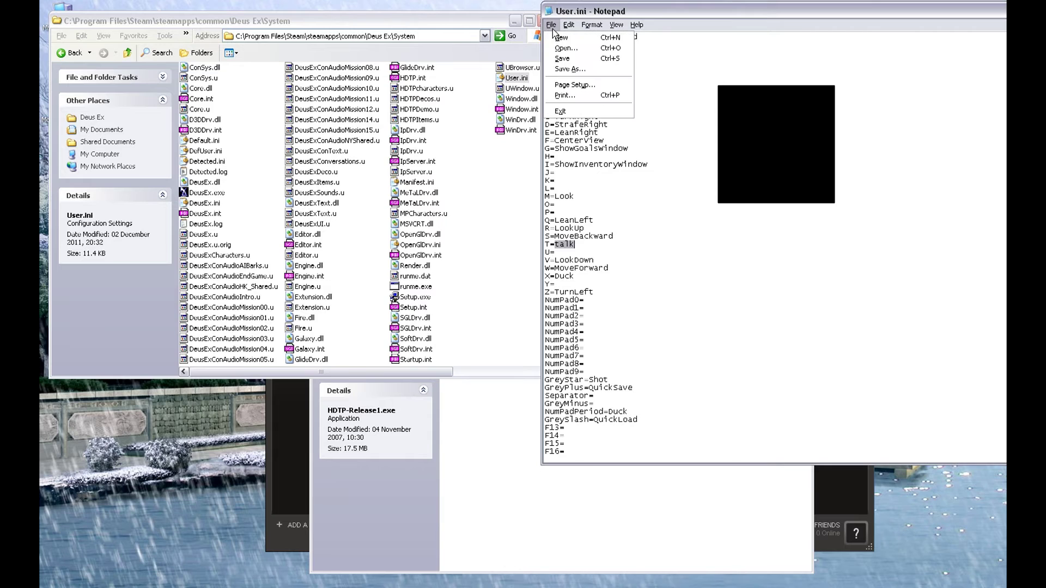
left_click(560, 60)
left_click(1004, 11)
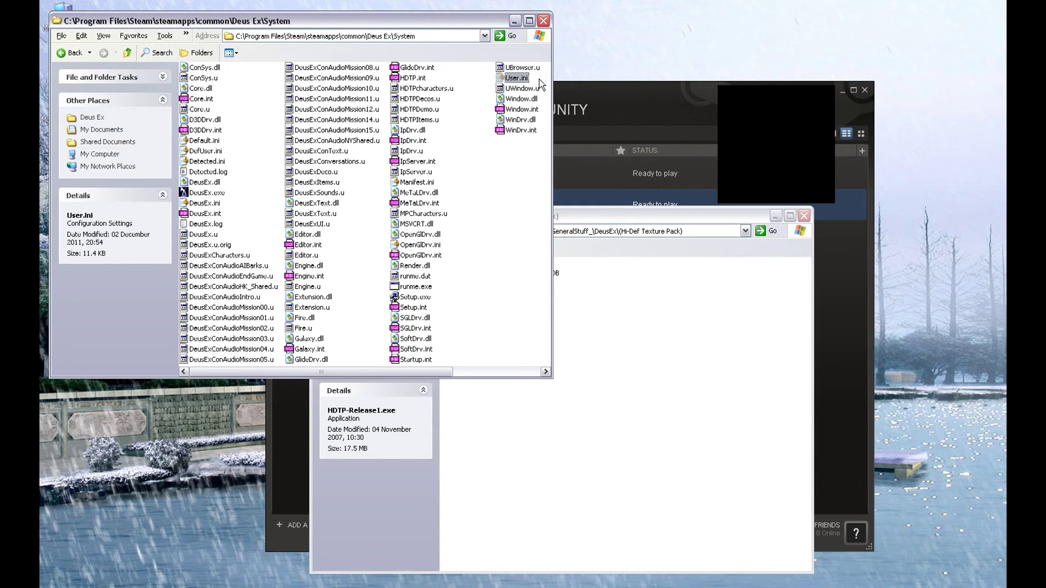
Step: Minimize both folder windows and launch Deus Ex: Game of the Year Edition from the Steam library
left_click(514, 21)
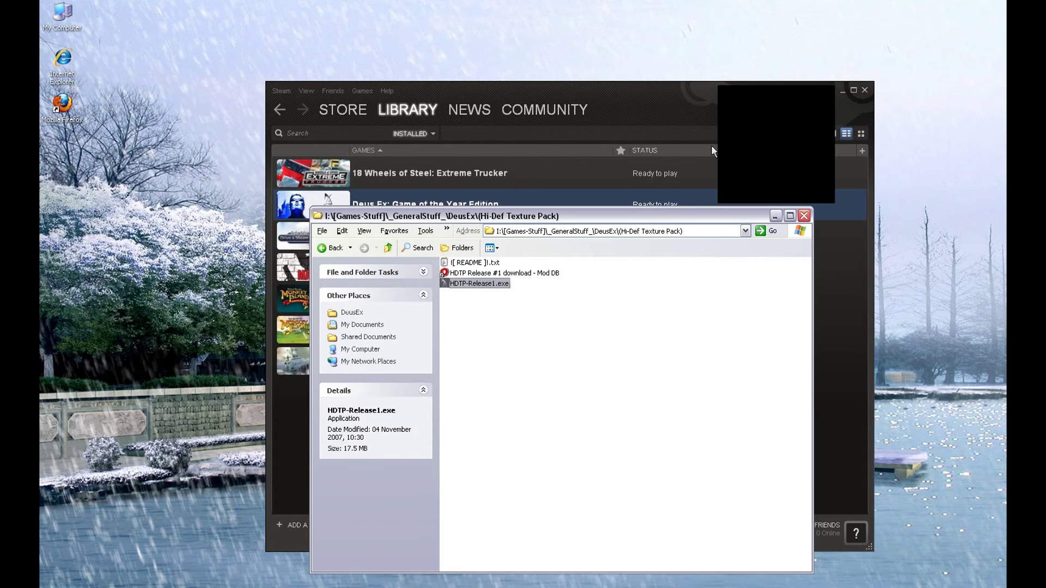
left_click(774, 217)
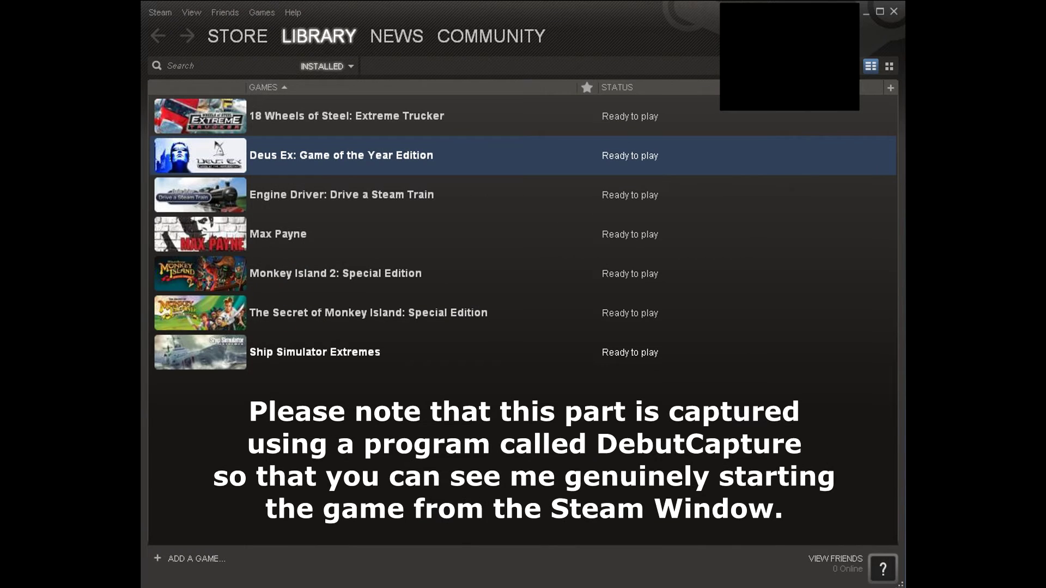
right_click(384, 153)
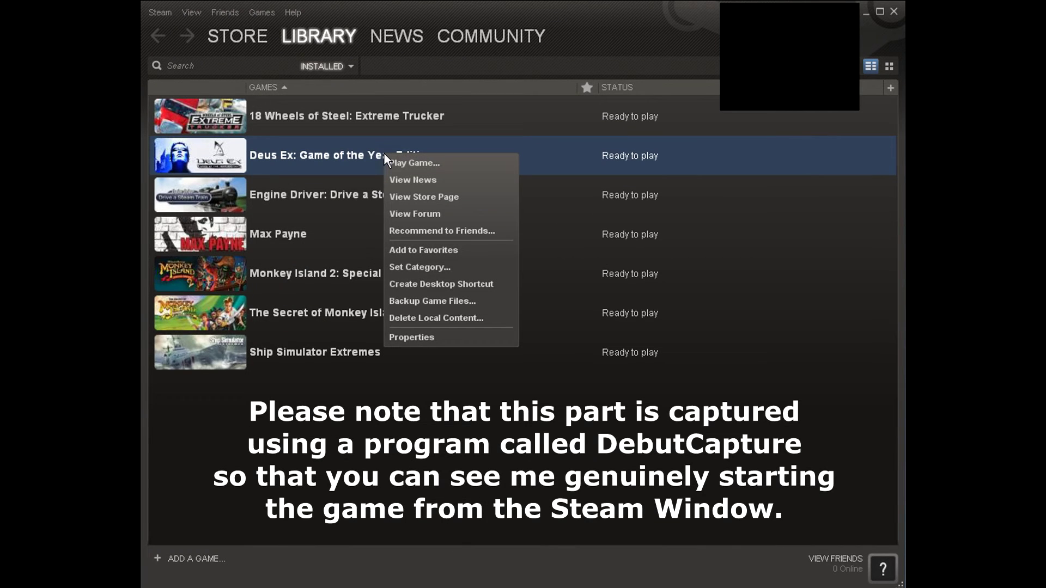
left_click(403, 163)
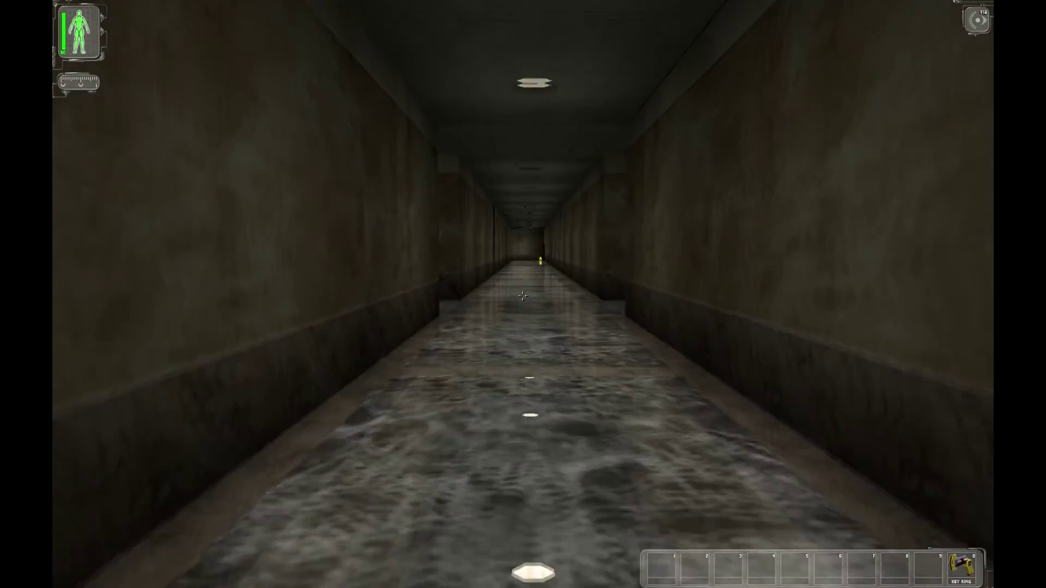
Step: Walk from the corridor into the first exhibit room and examine the models on its pedestals, including the potted plants
key("w")
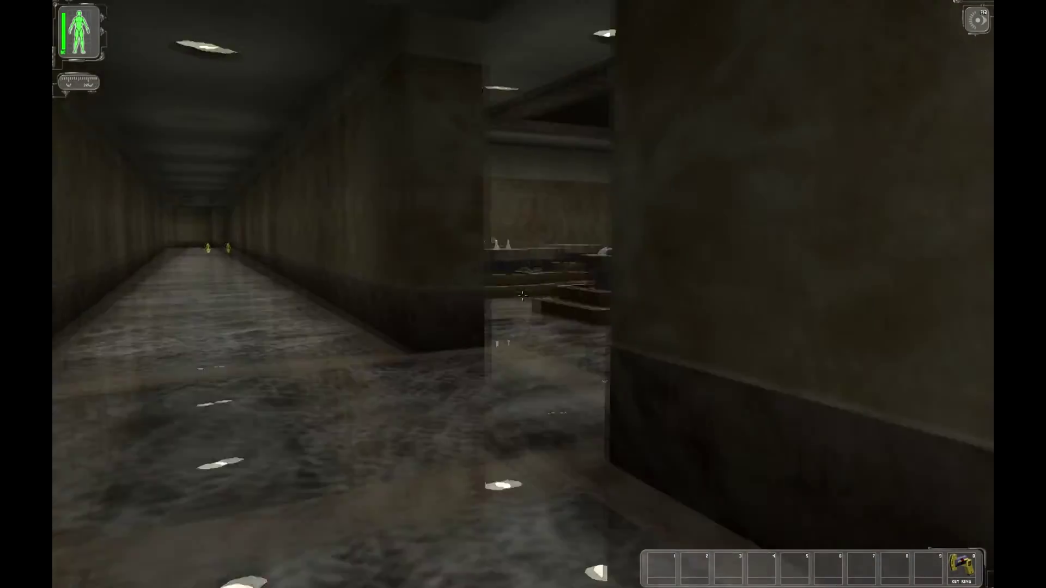
key("w")
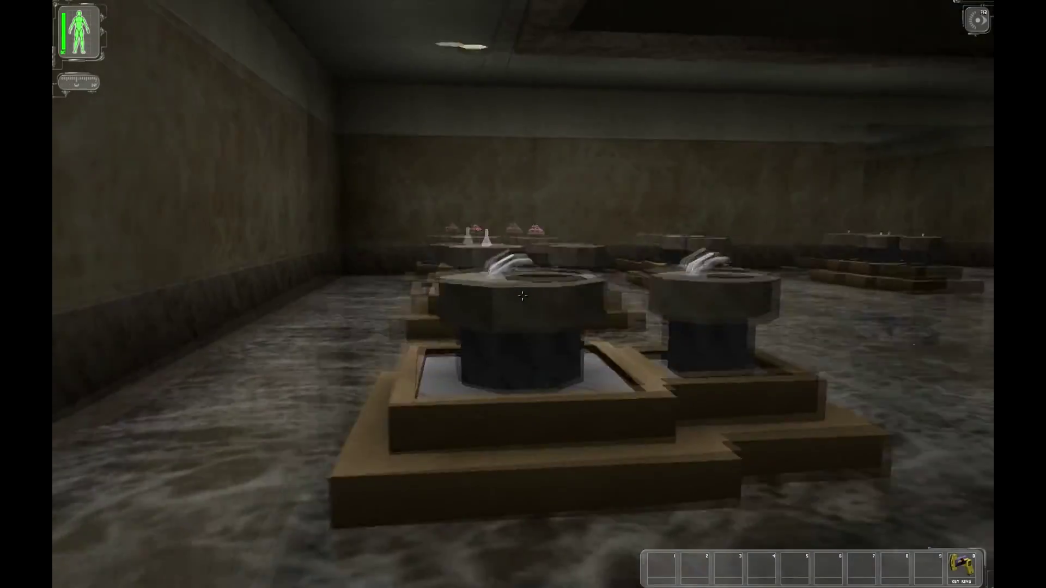
key("w")
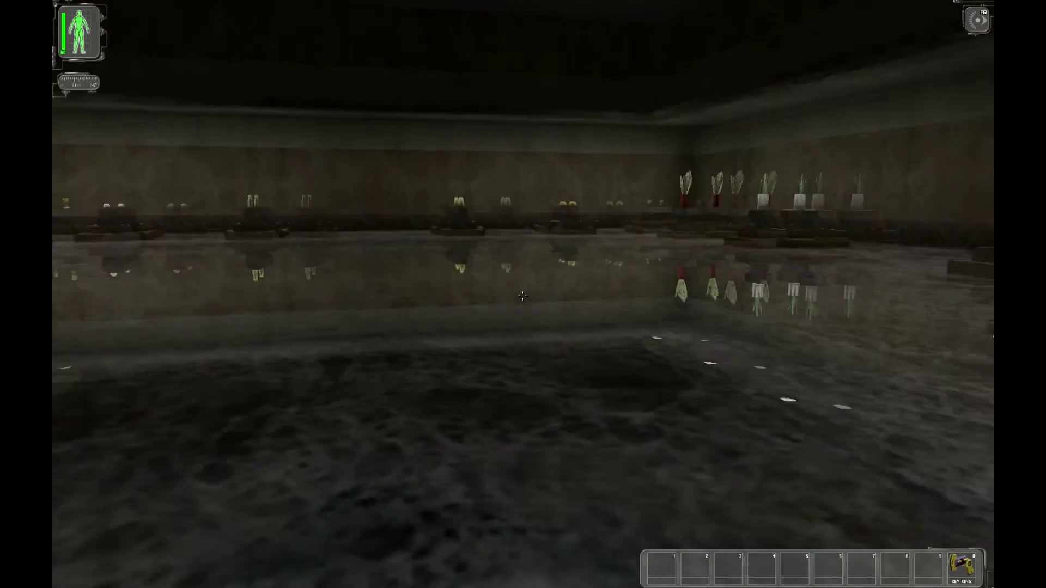
key("w")
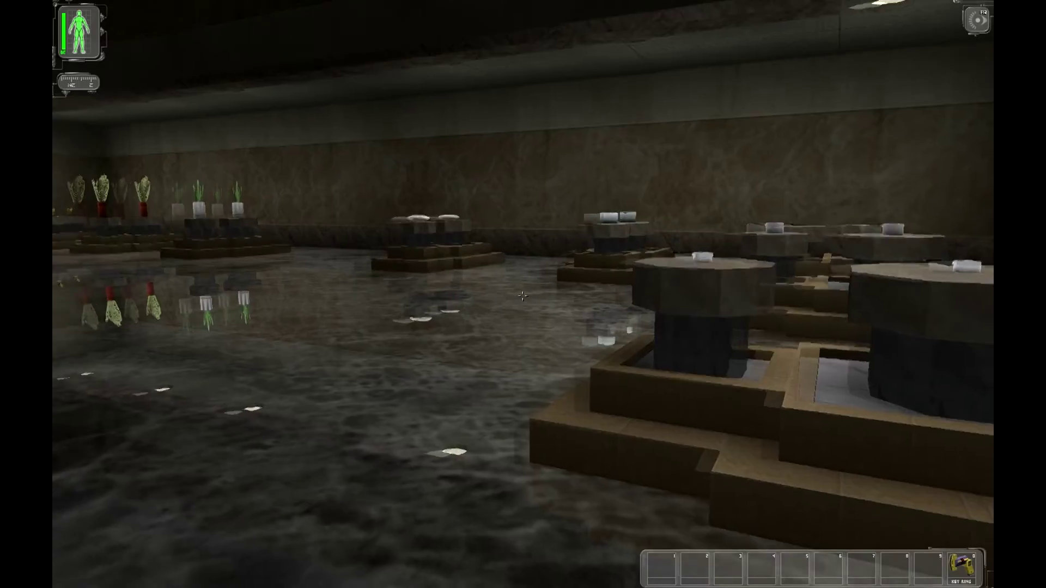
key("w")
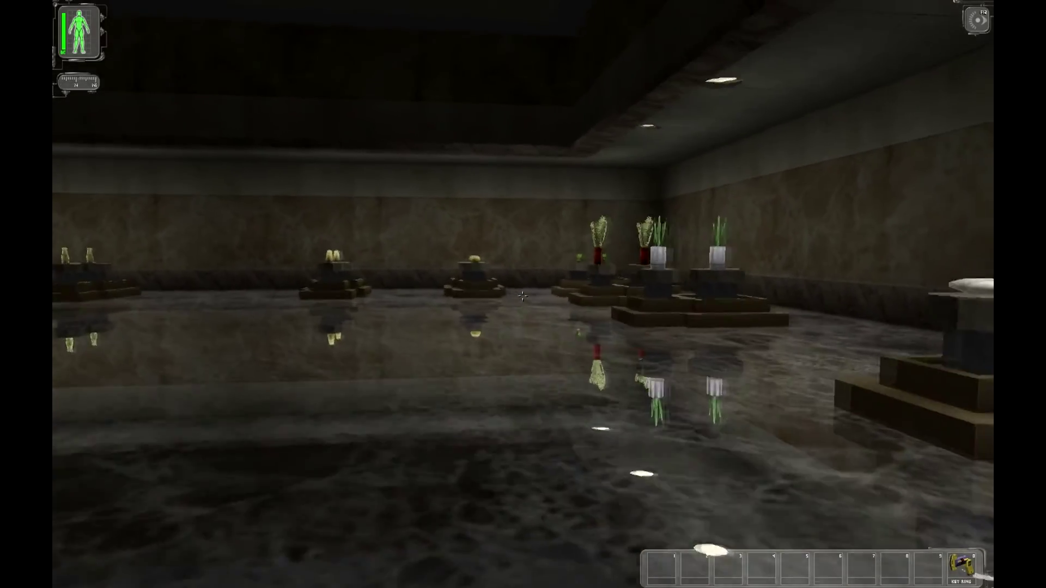
key("w")
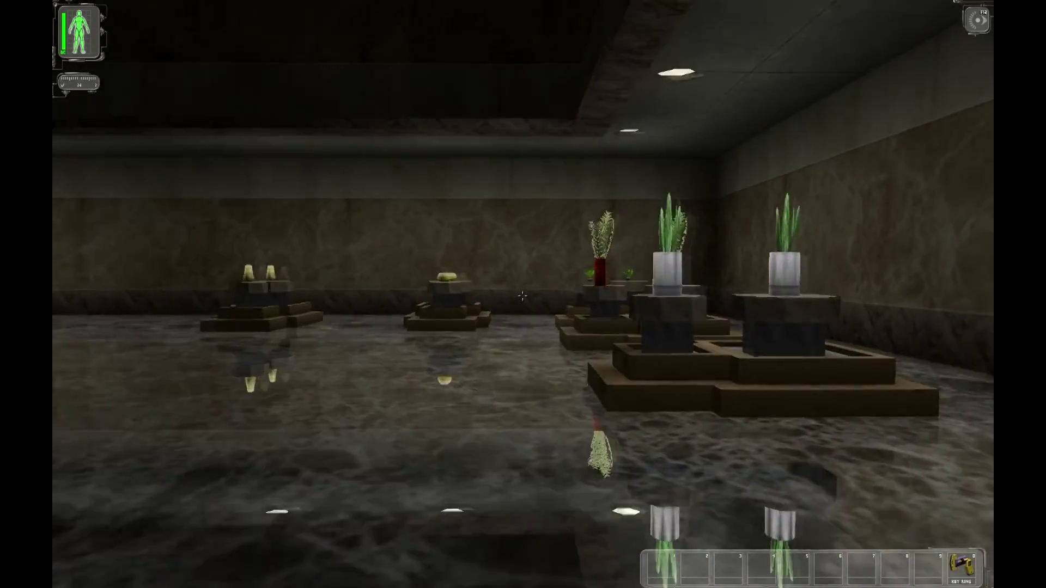
key("w")
key("a")
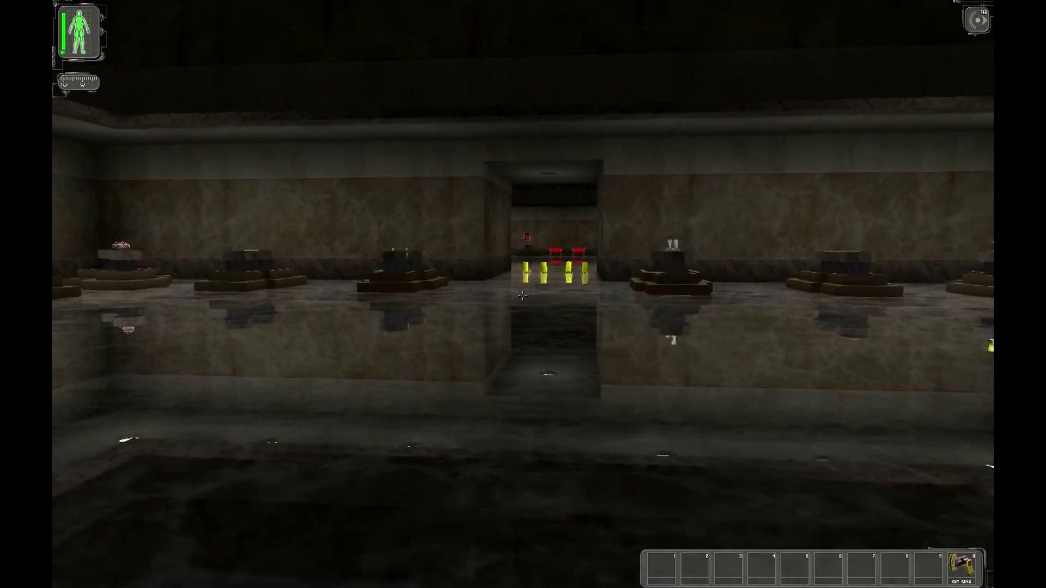
Step: Walk past the yellow caution signs into the furniture room and examine the chairs, baskets and smaller objects on display
key("w")
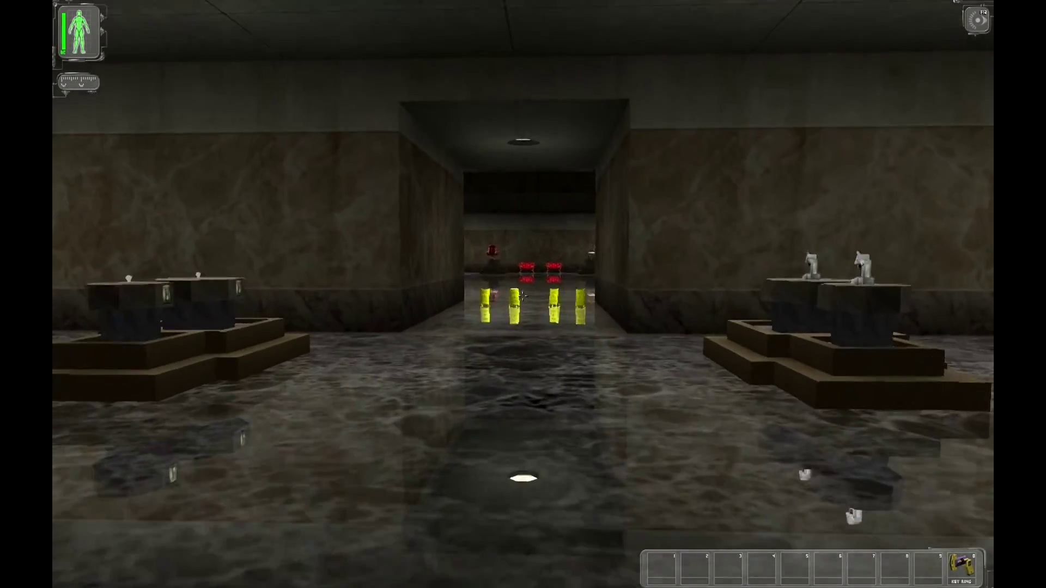
key("w")
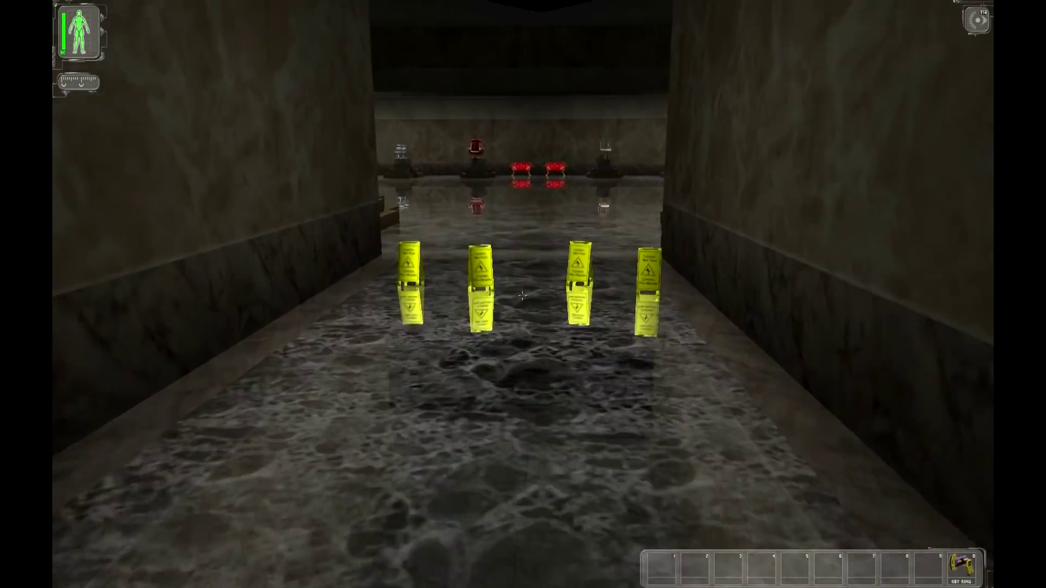
key("w")
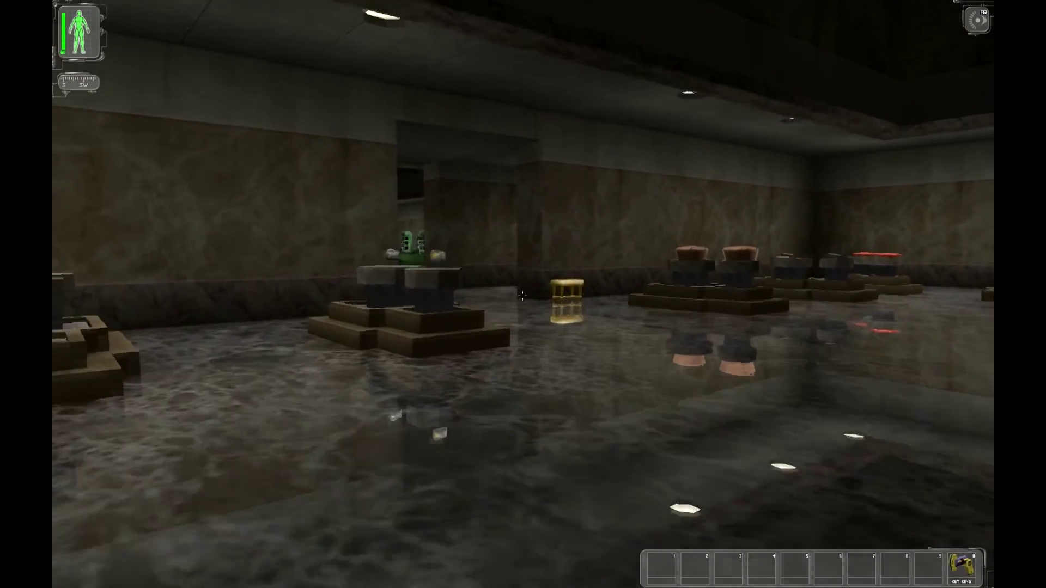
key("w")
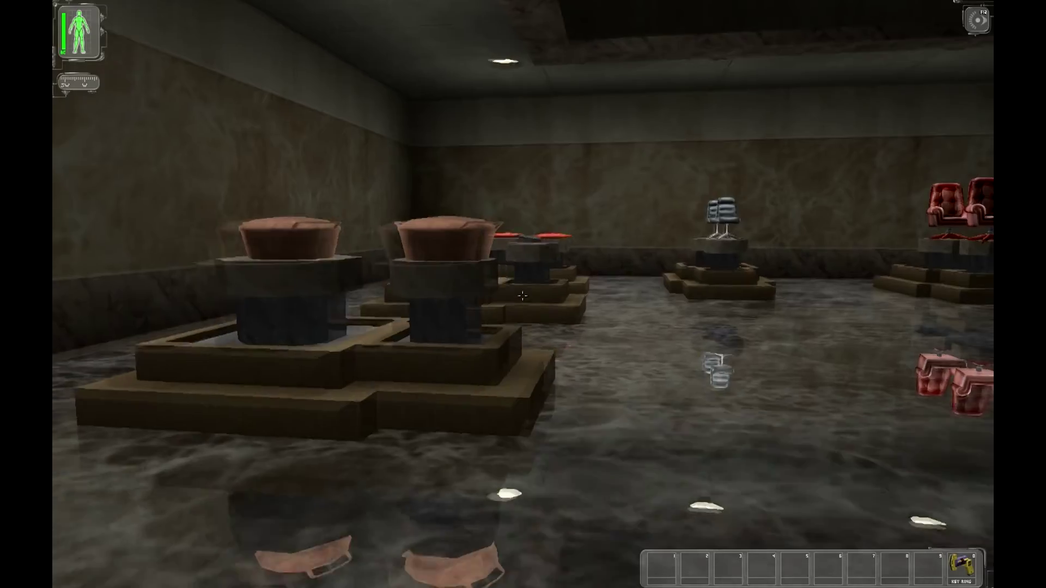
key("w")
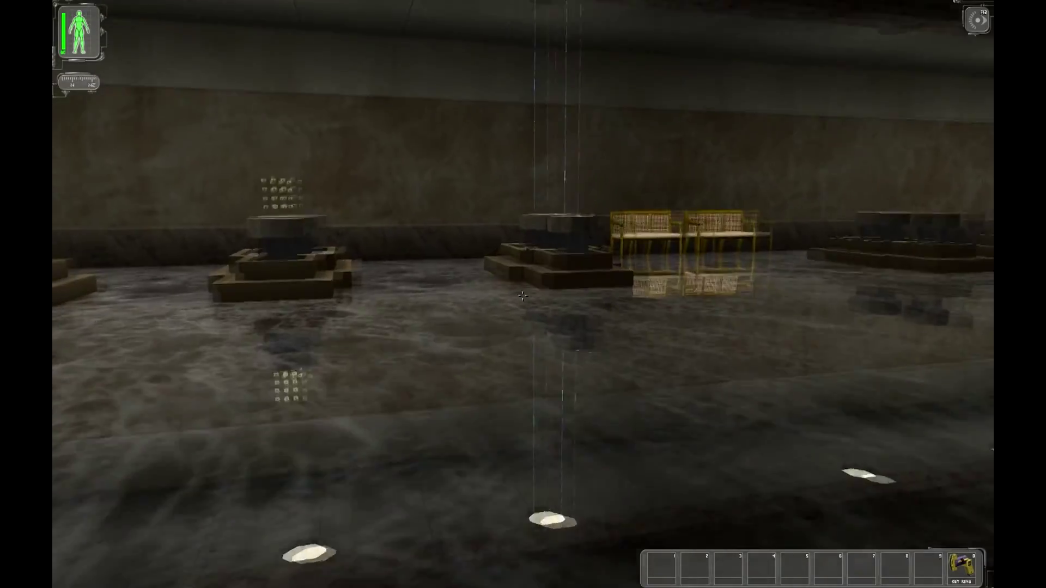
key("w")
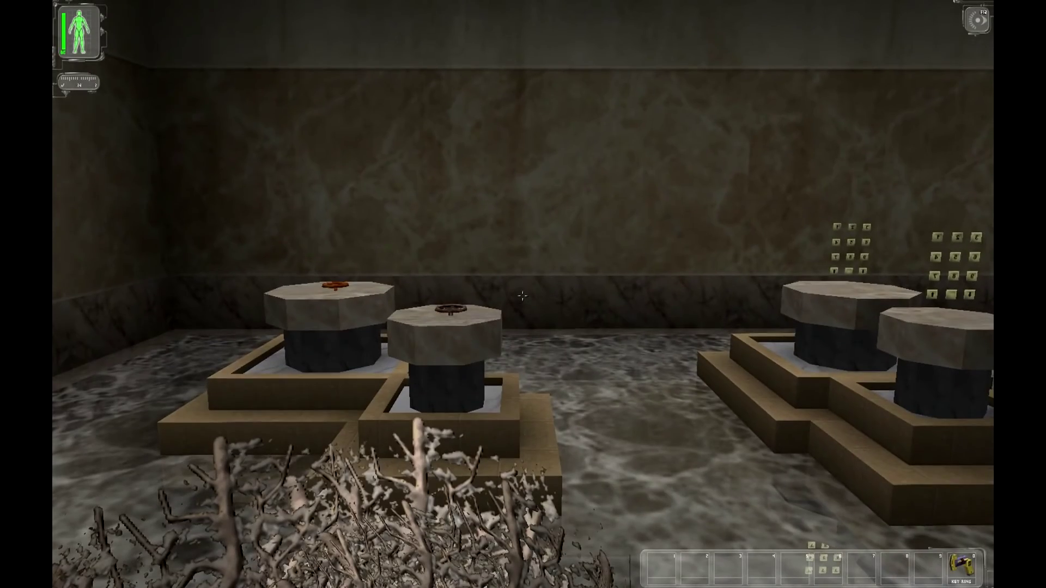
key("Right")
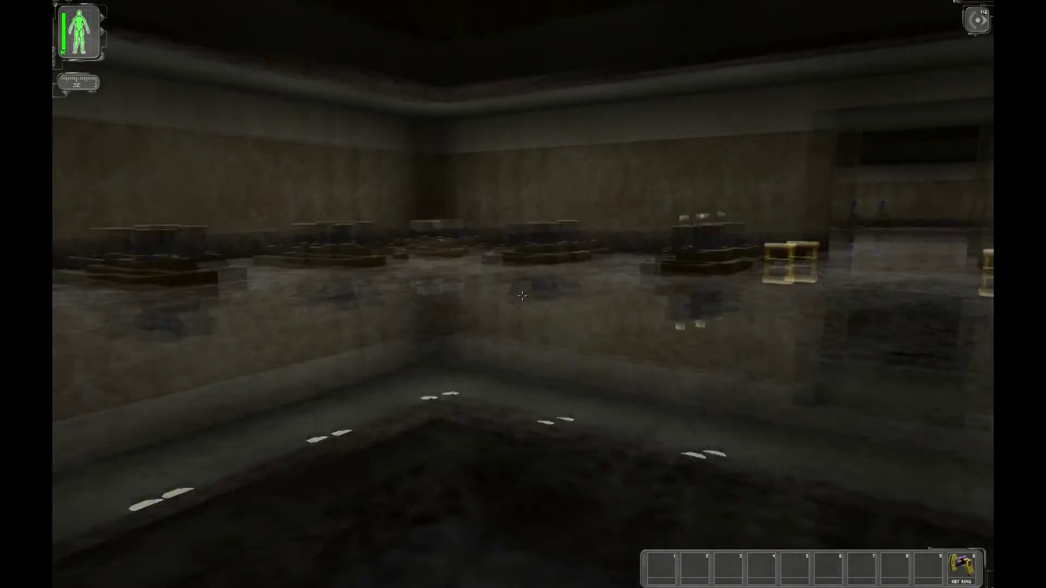
key("Right")
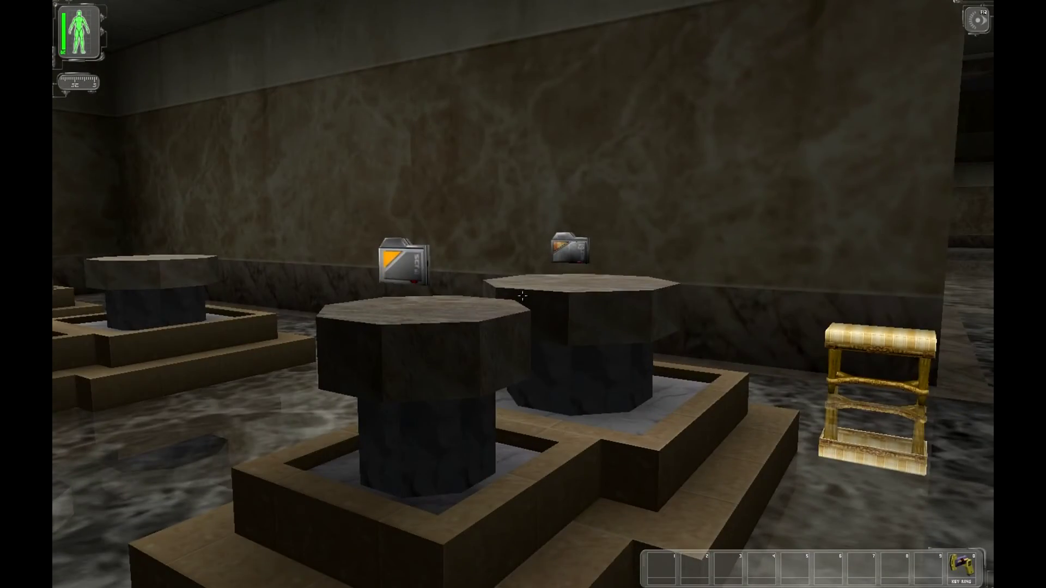
key("d")
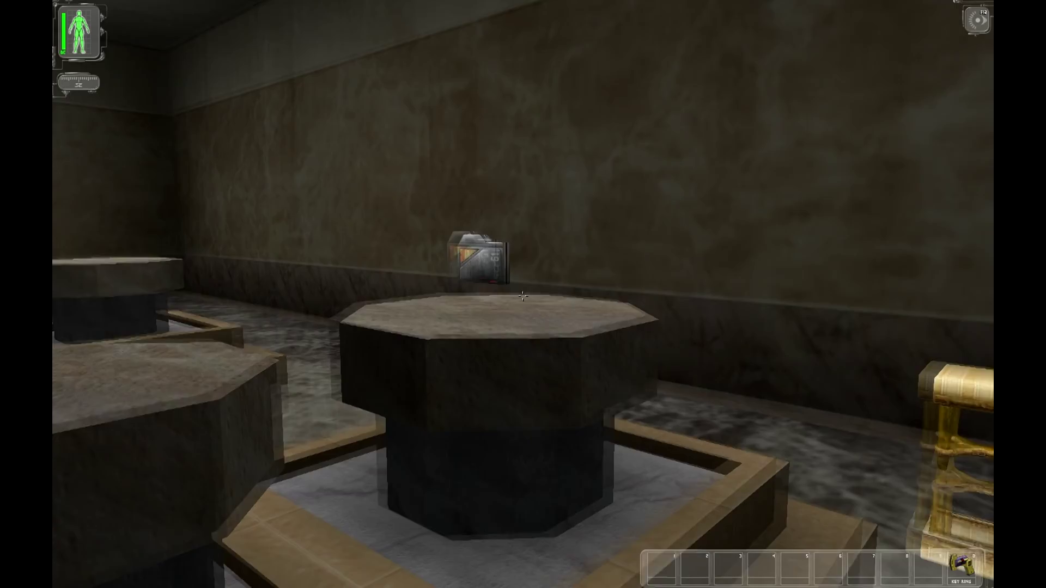
key("Right")
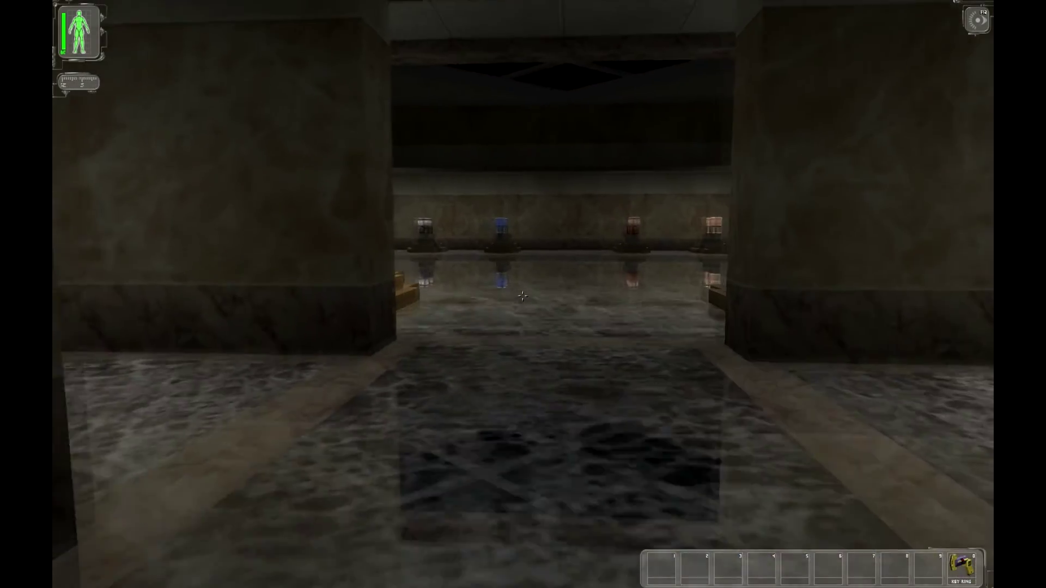
Step: Enter the neighbouring exhibit room and examine the burning barrels, cardboard boxes, lamps and coloured metal barrels
key("w")
key("d")
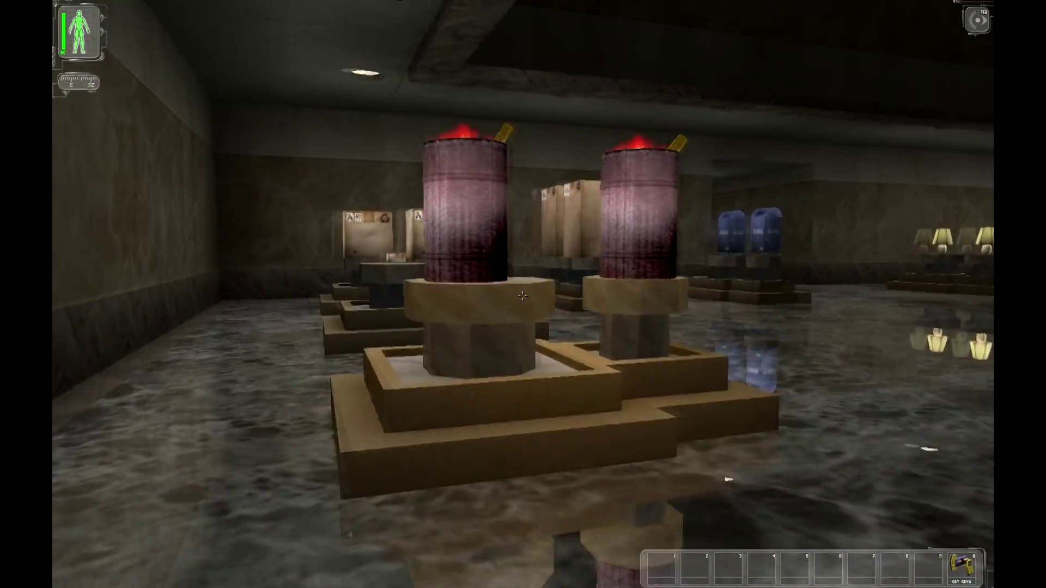
key("Right")
key("w")
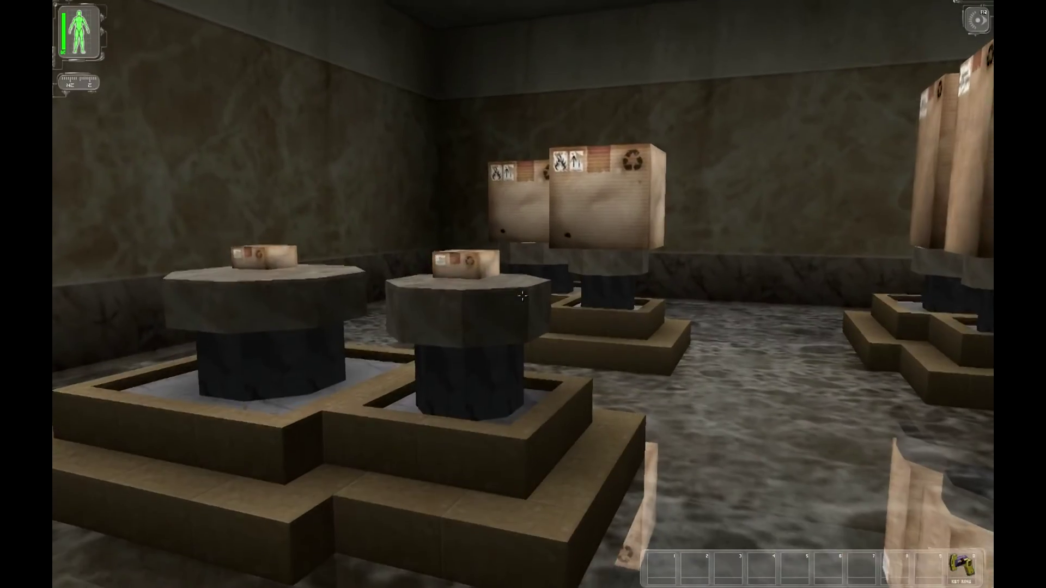
key("Right")
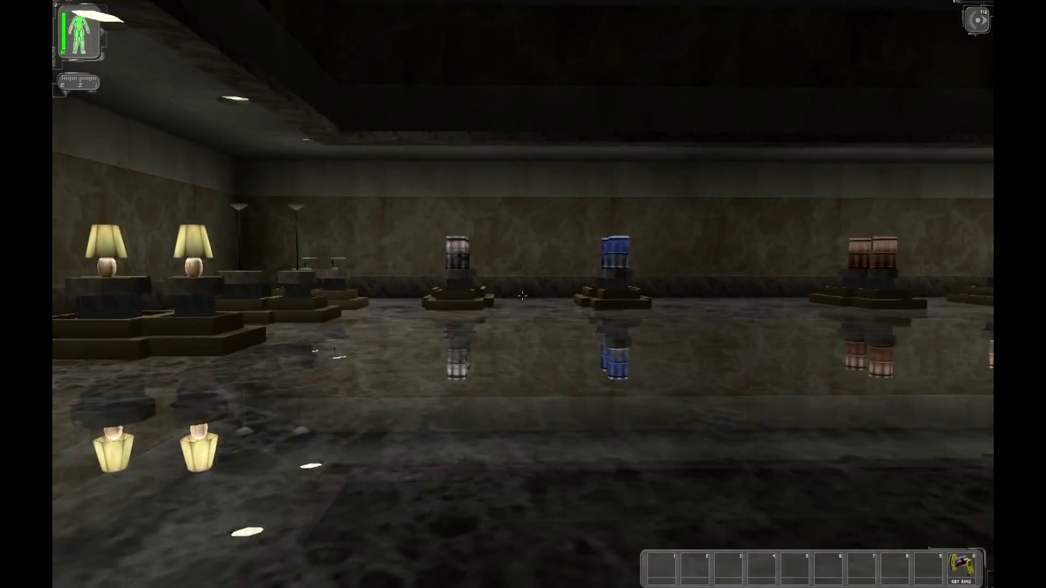
key("Left")
key("w")
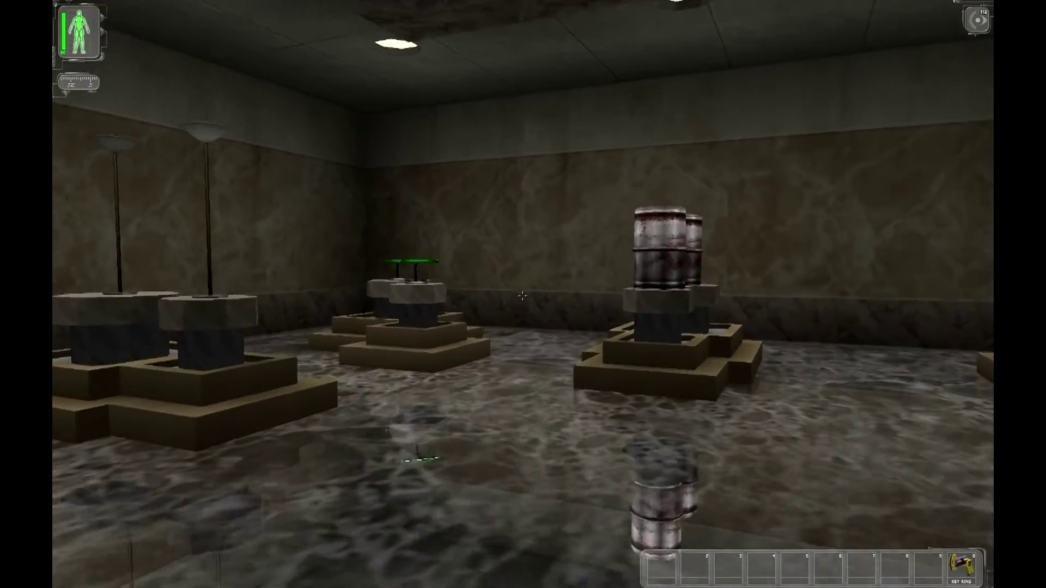
key("Right")
key("w")
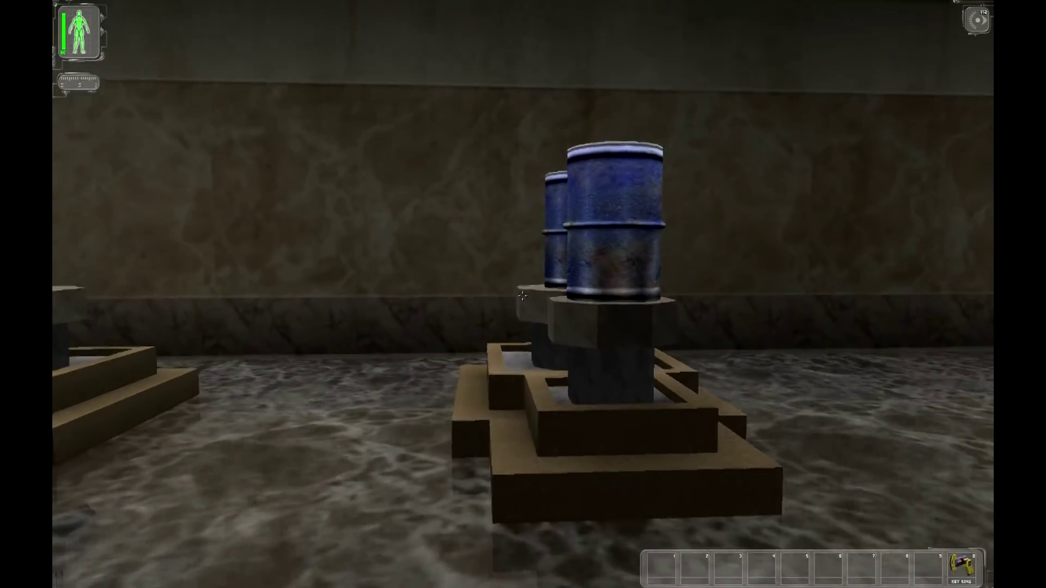
key("Right")
key("w")
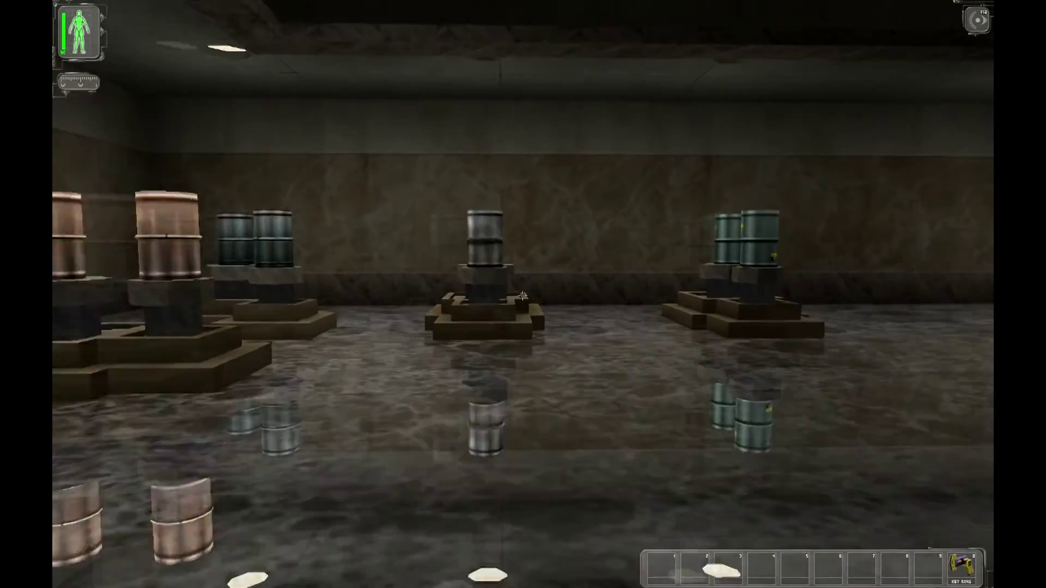
key("Left")
key("w")
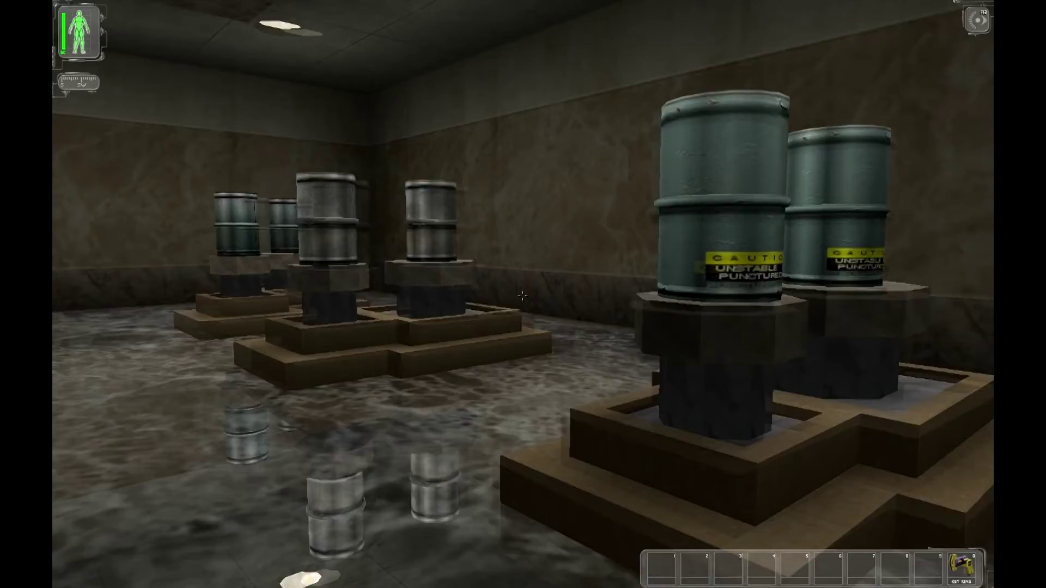
Step: Walk among the metal barrel pedestals and examine the teal caution barrels and the rusted steel barrels from several sides
key("Right")
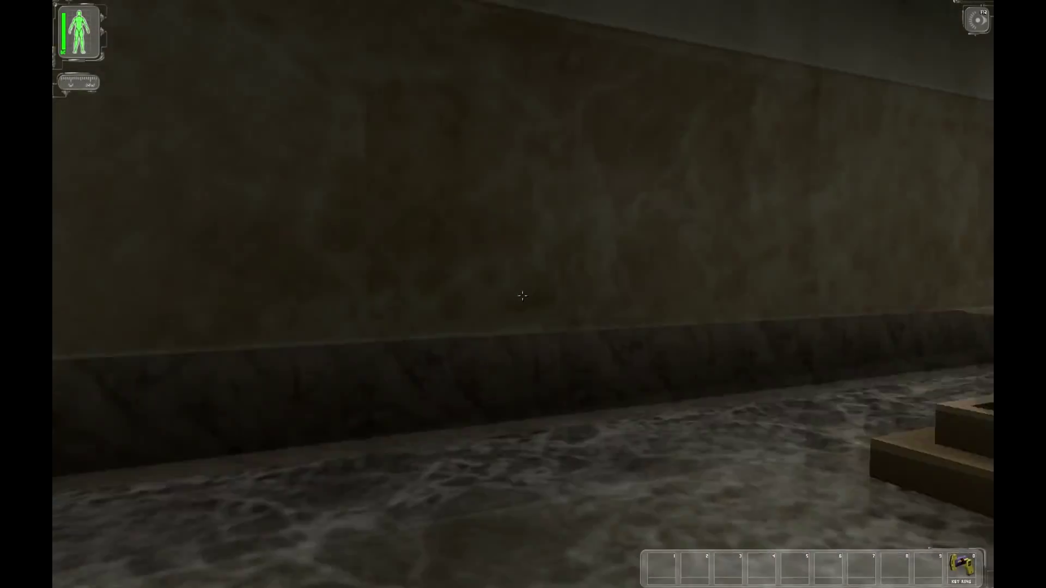
key("Left")
key("d")
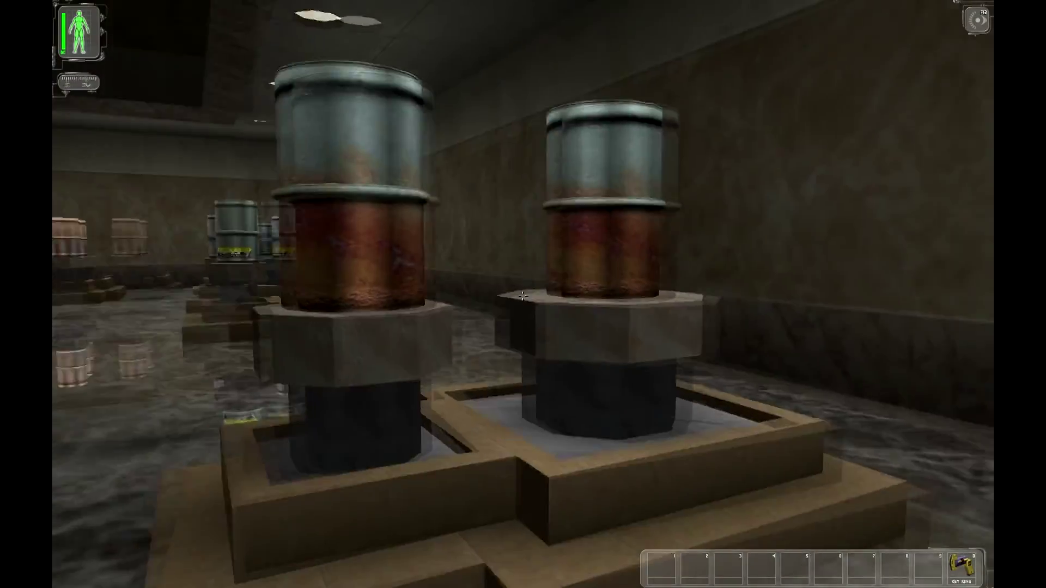
key("Right")
key("a")
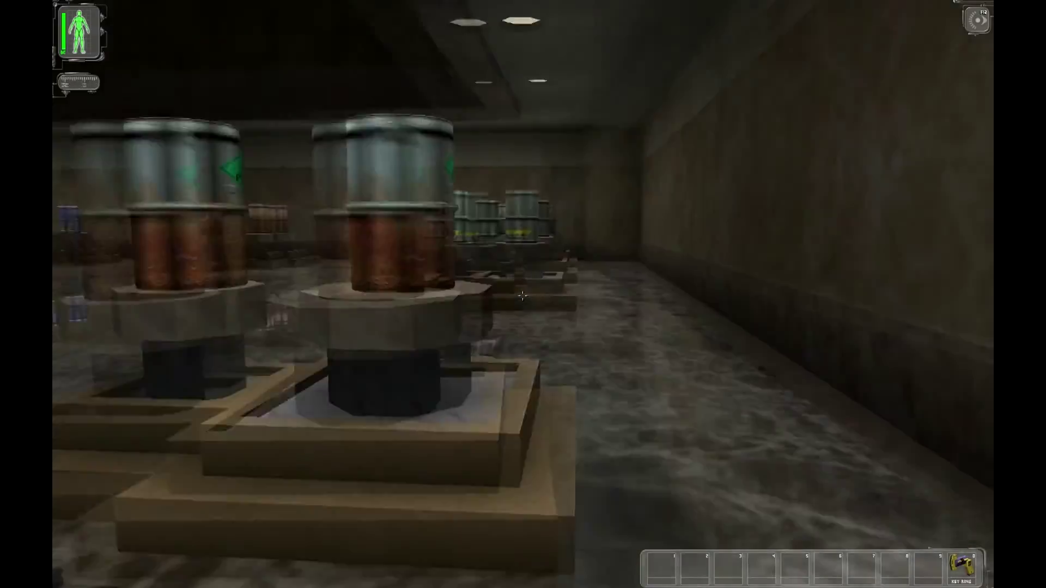
key("w")
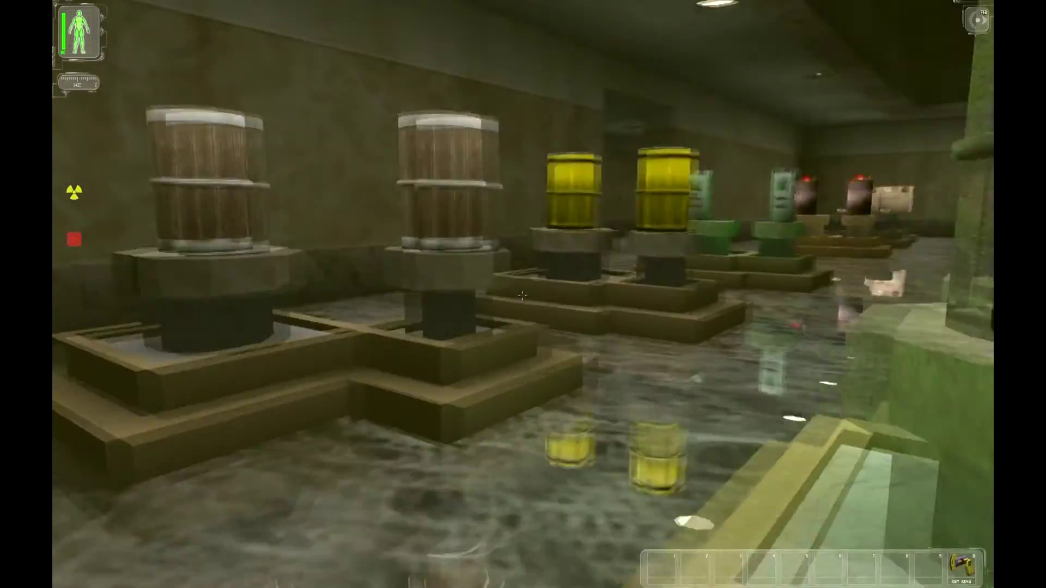
Step: Follow the wall past the wooden, yellow, green and purple containers and examine each pair on its pedestals
key("a")
key("w")
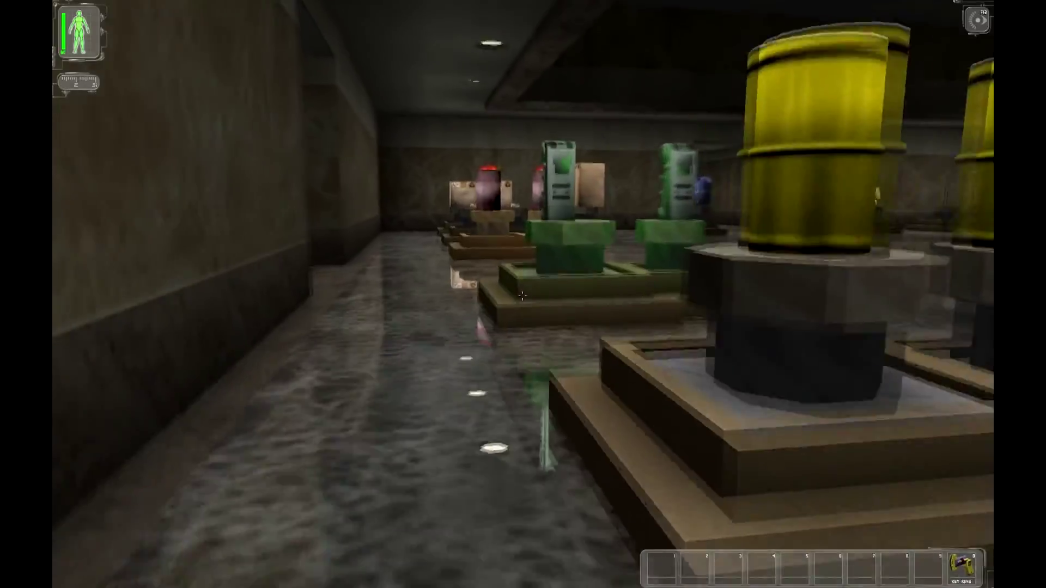
key("Right")
key("w")
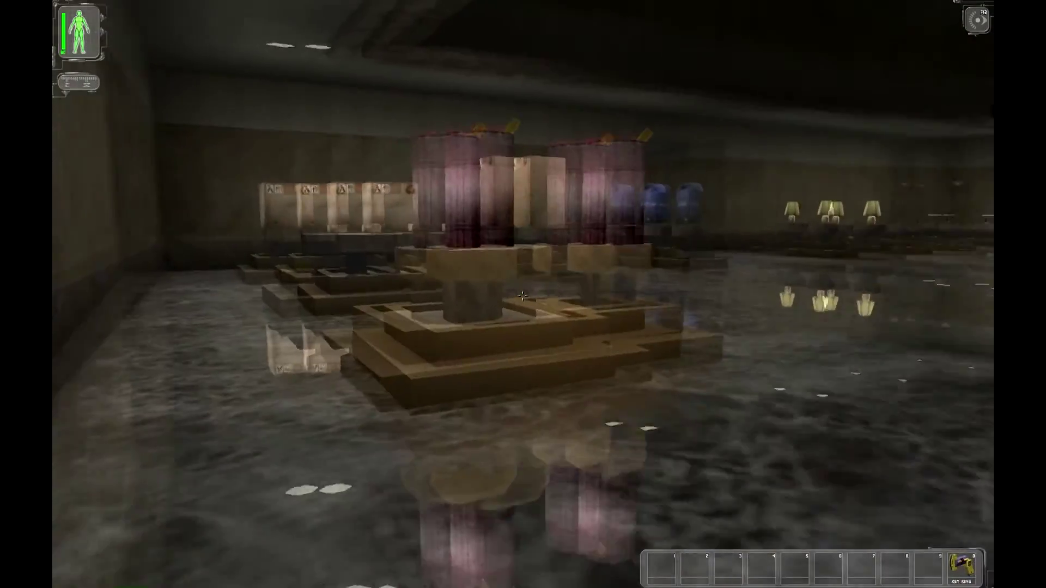
key("d")
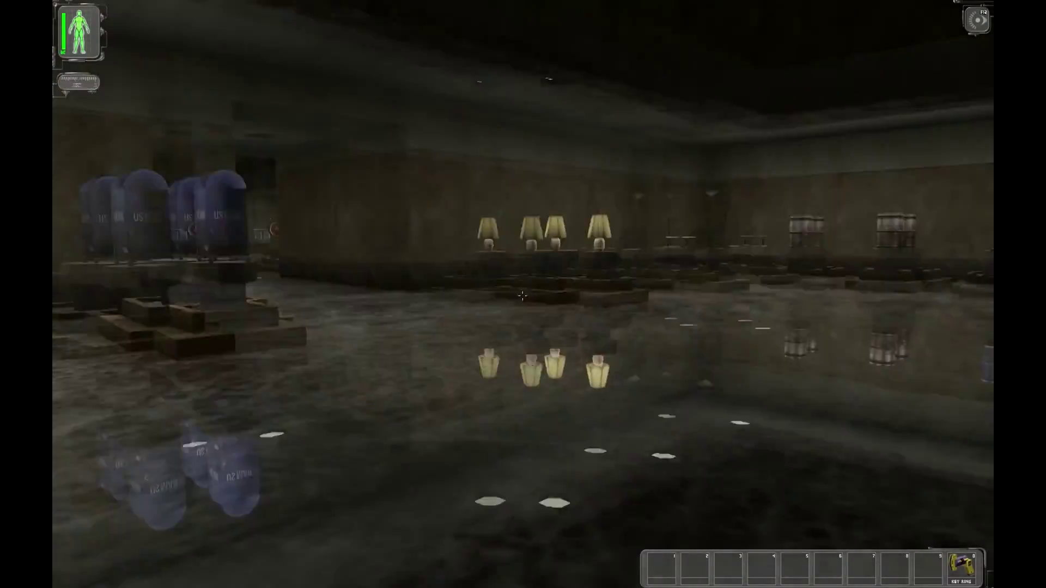
Step: Walk through the connecting passage into the next exhibit room and examine the ship's wheels on their pedestals
key("Left")
key("w")
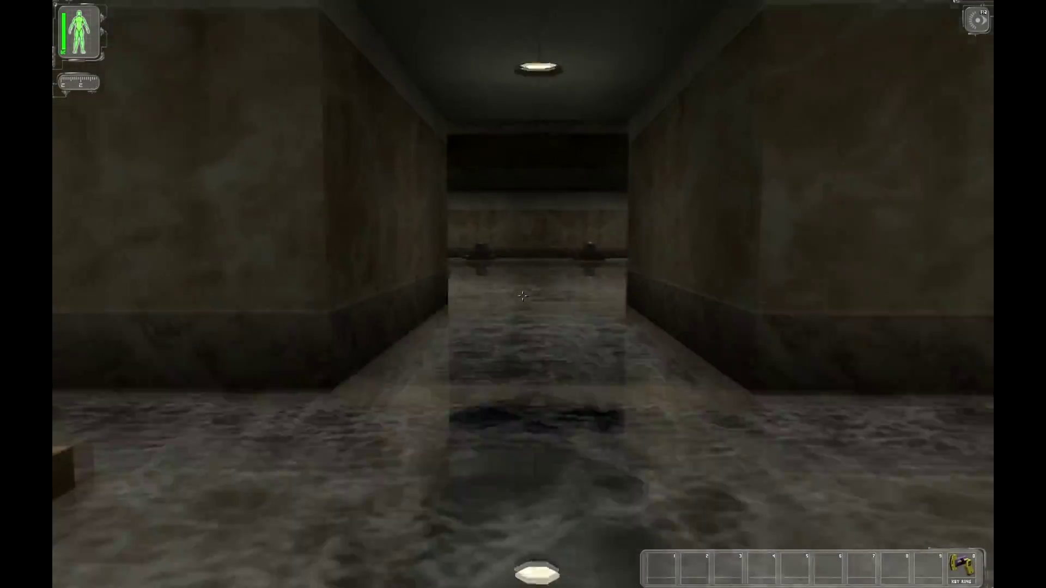
key("Left")
key("w")
key("Right")
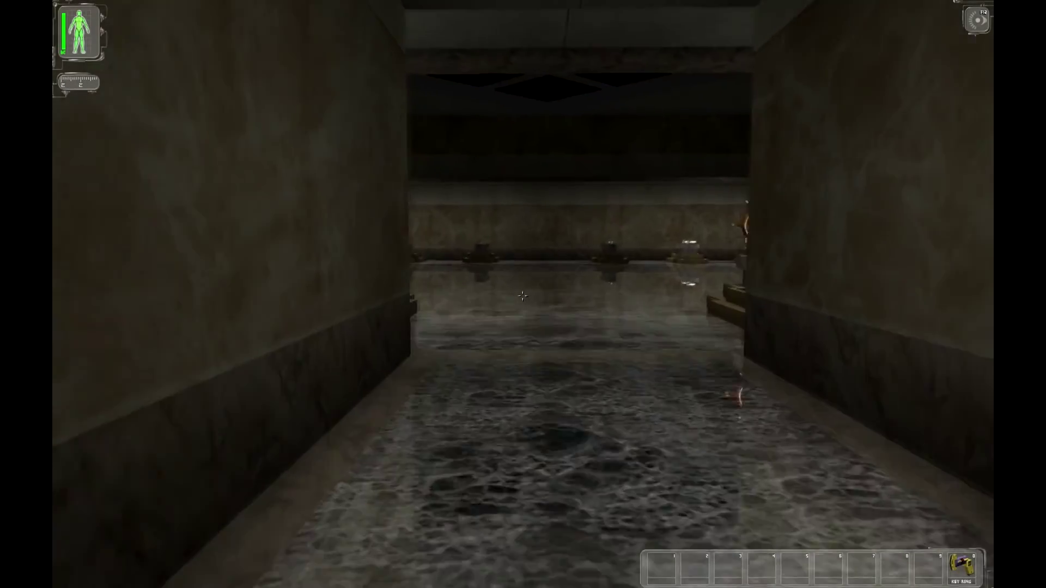
key("w")
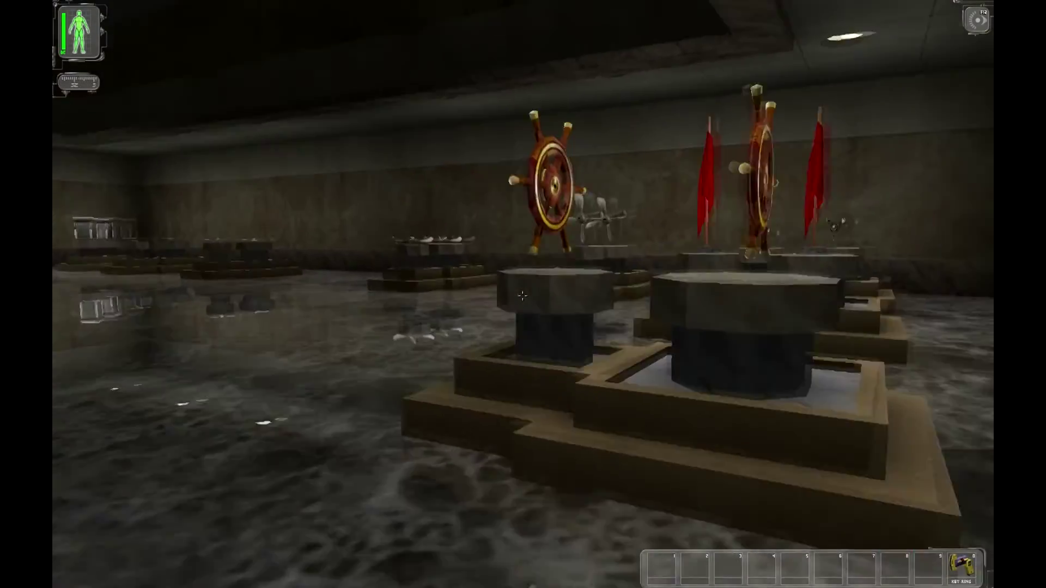
Step: Survey the ship's wheel room, approach the far wall, and examine the red alarm lights and the mechanical devices beside them
key("Left")
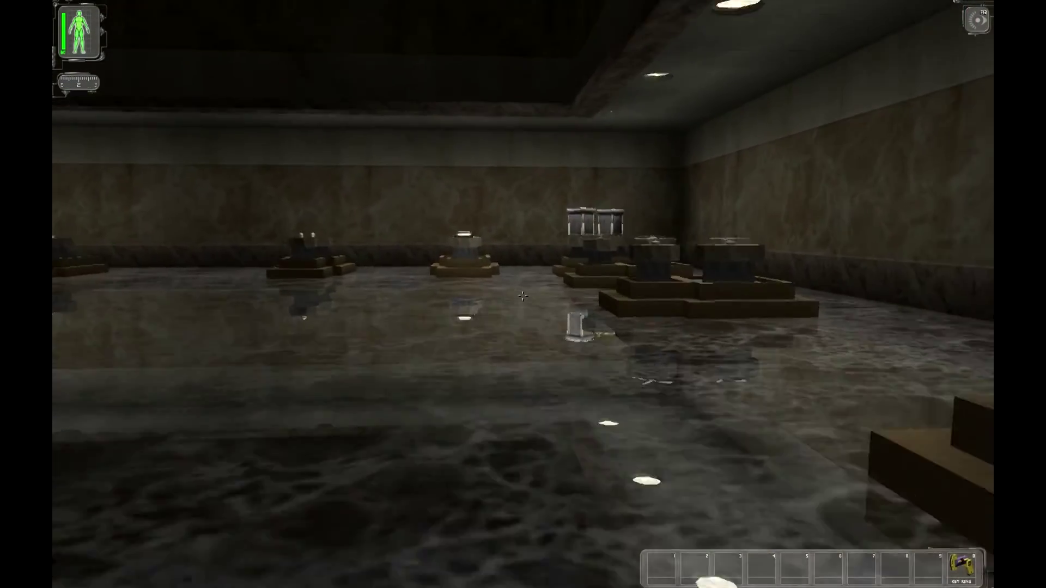
key("Left")
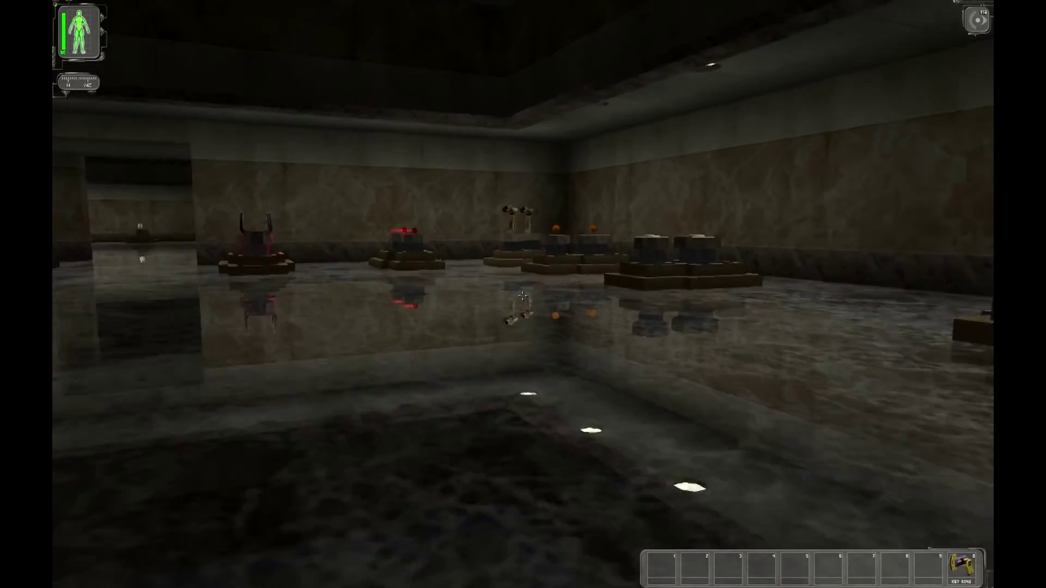
key("Left")
key("Up")
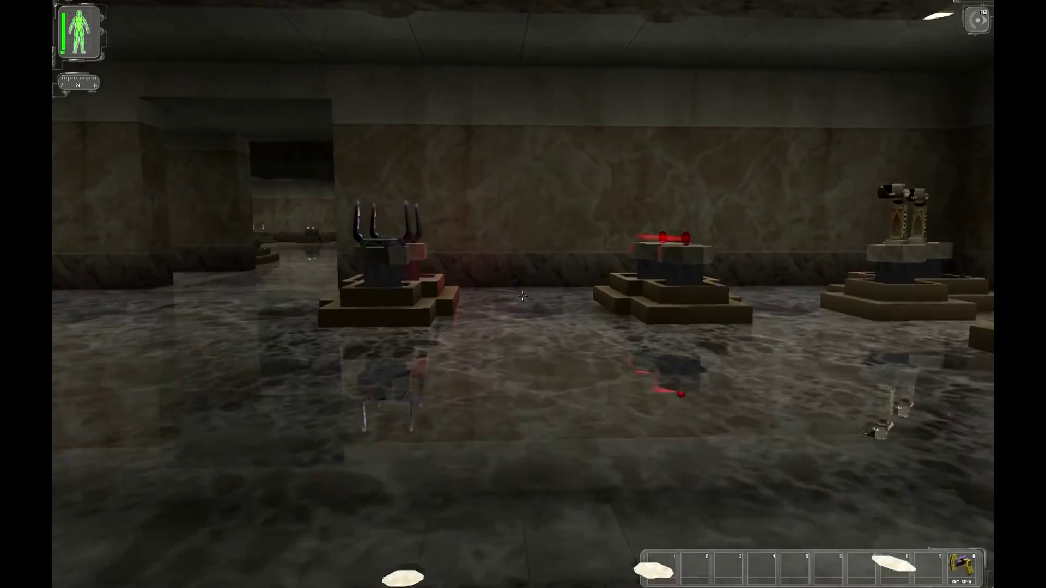
key("w")
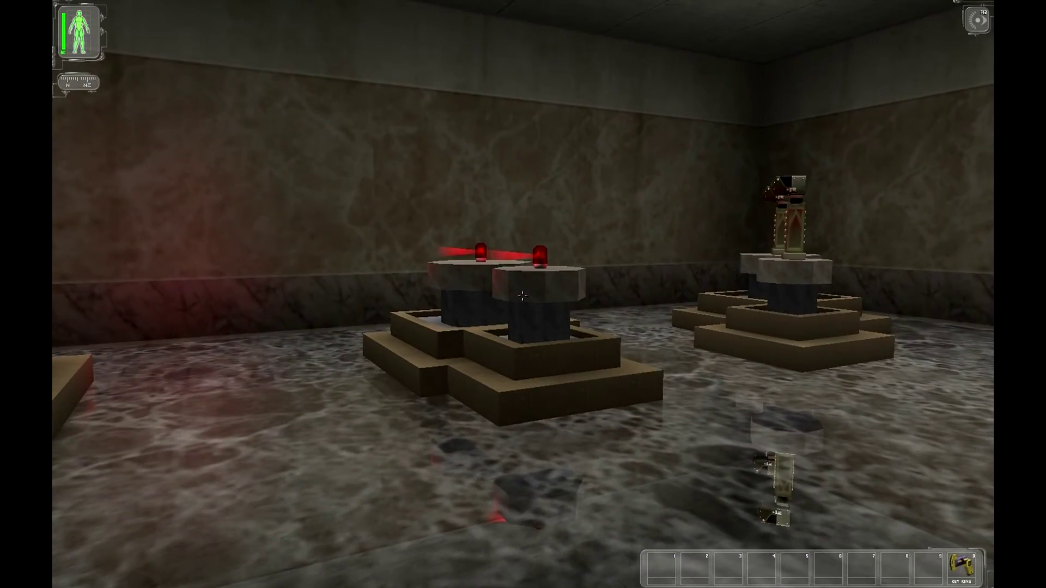
key("Right")
key("Up")
key("Left")
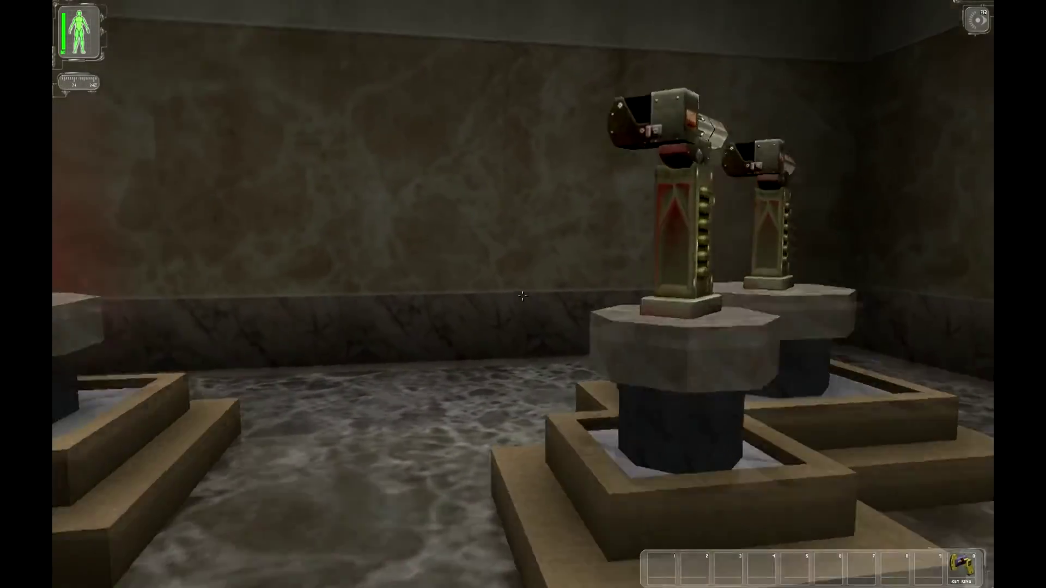
Step: Leave the alarm light exhibits and follow the corridor past the yellow caution signs into the break room
key("a")
key("w")
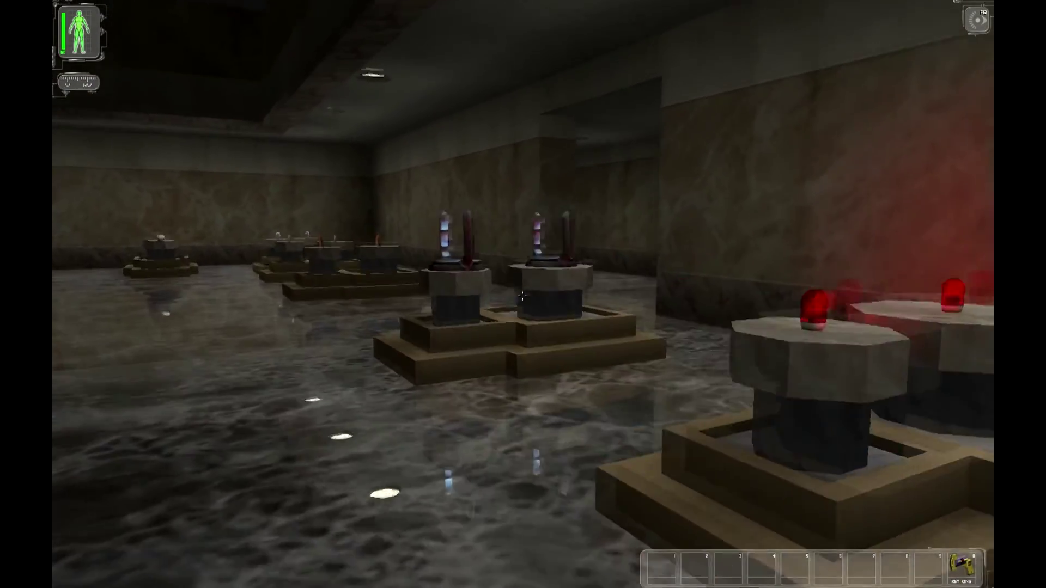
key("Up")
key("Right")
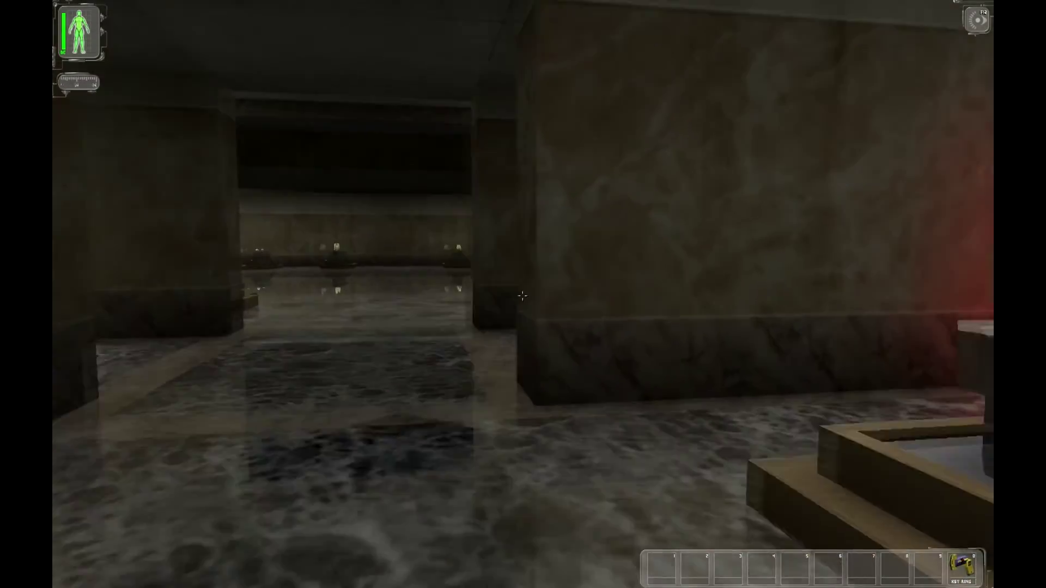
key("Right")
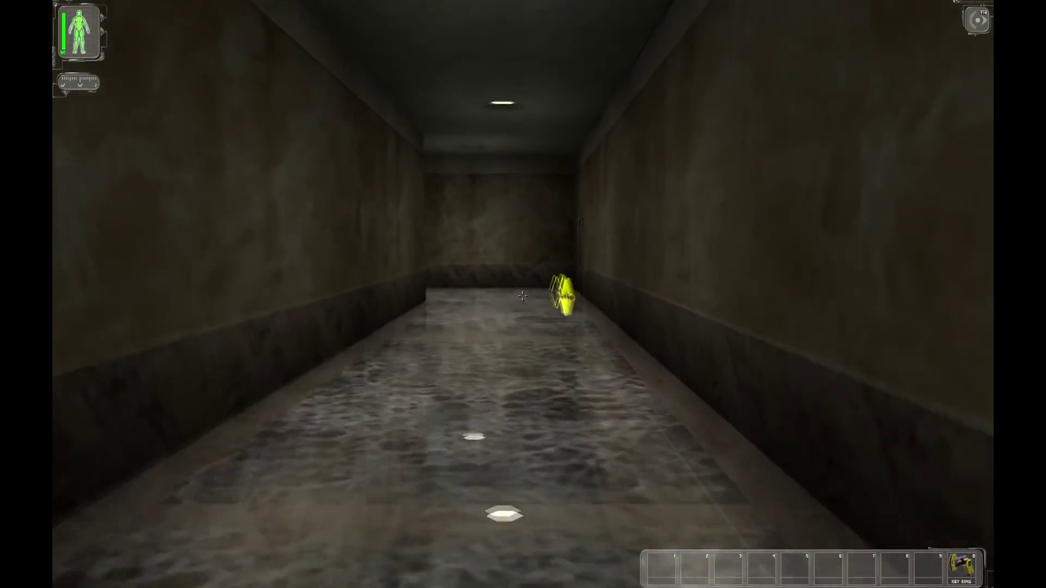
key("w")
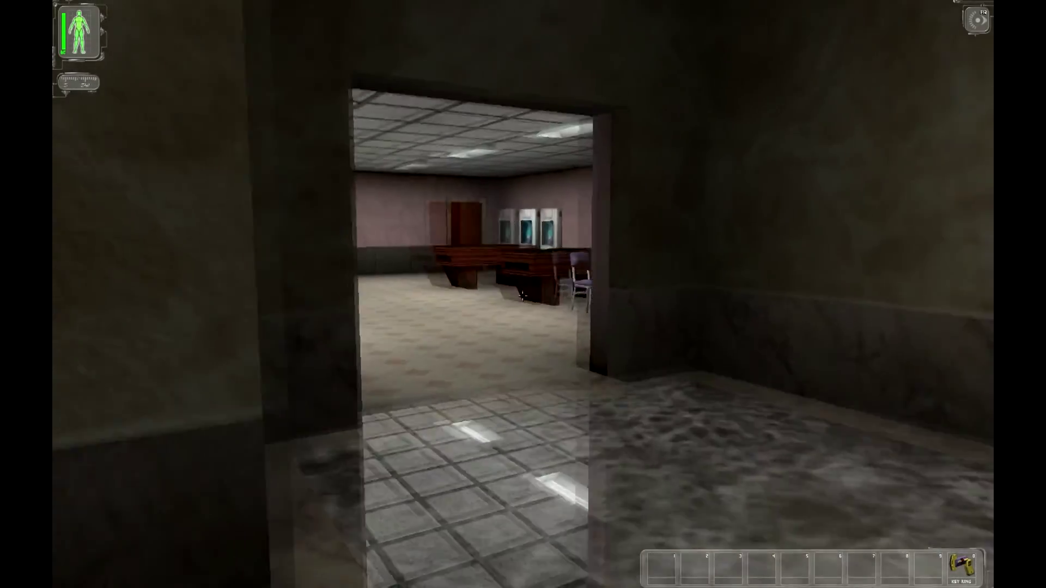
key("w")
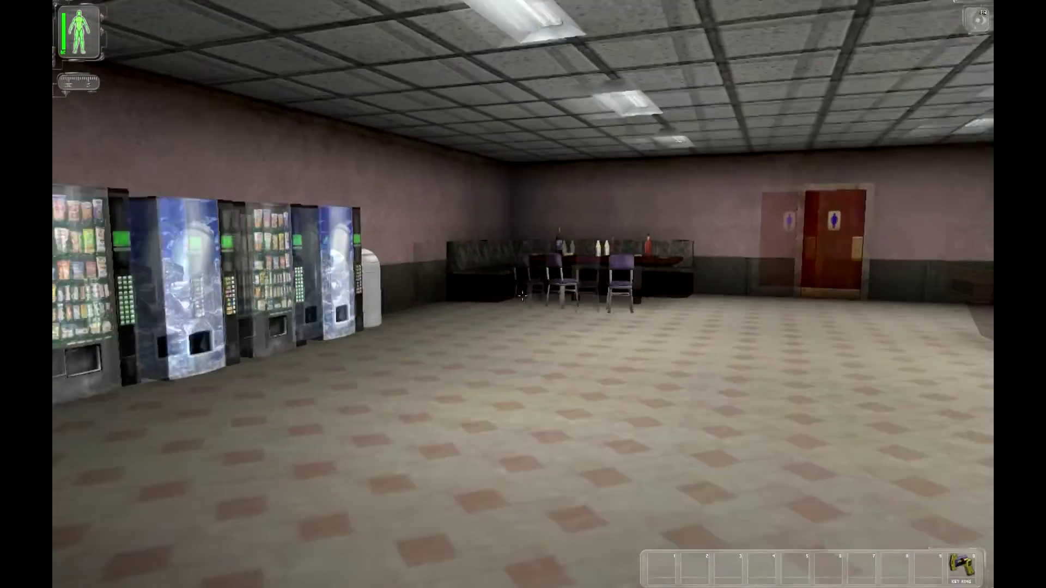
Step: Examine the break room's snack and drink vending machines, followed by the bottles and other objects on the corner table
key("w")
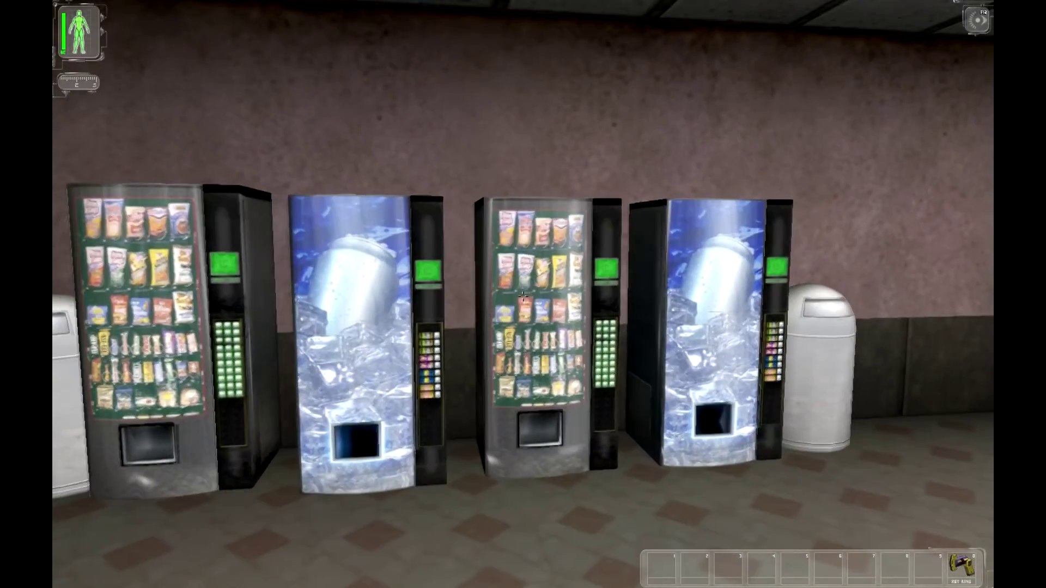
key("s")
key("w")
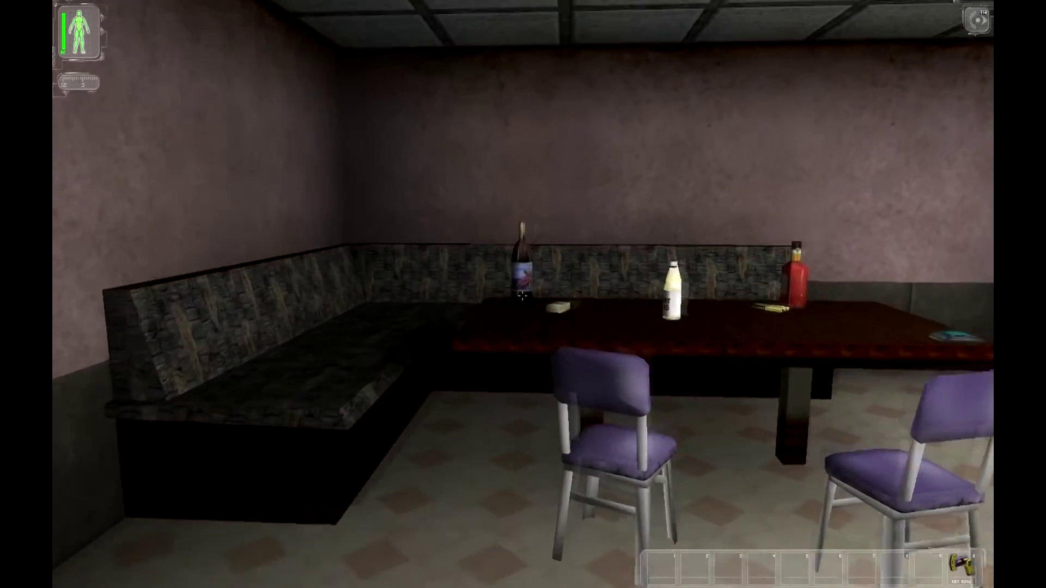
key("d")
key("w")
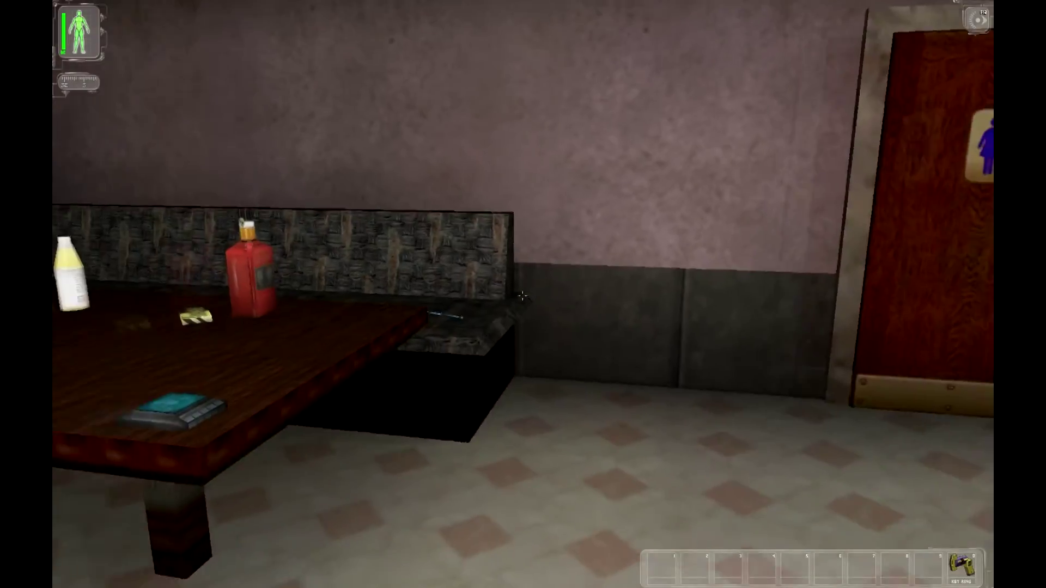
key("s")
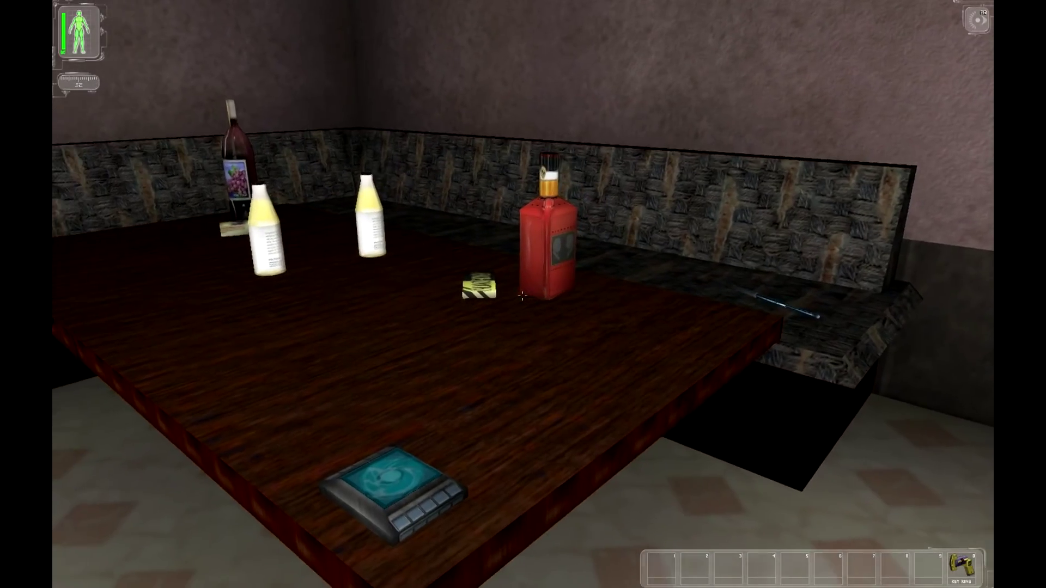
Step: Inspect the women's restroom door and its entrance, and examine the two wall-mounted ATMs
key("d")
key("w")
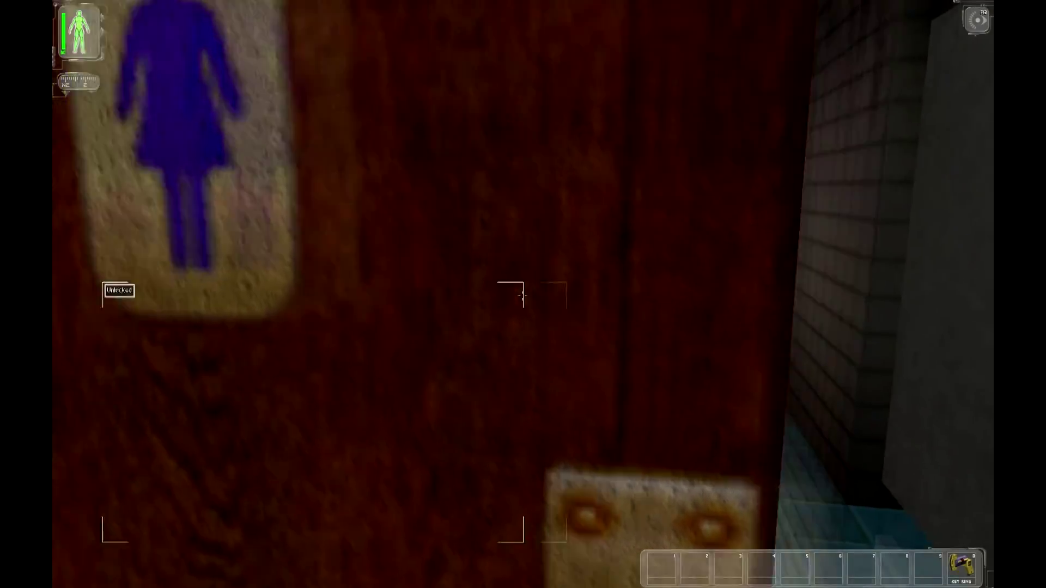
key("s")
key("w")
key("s")
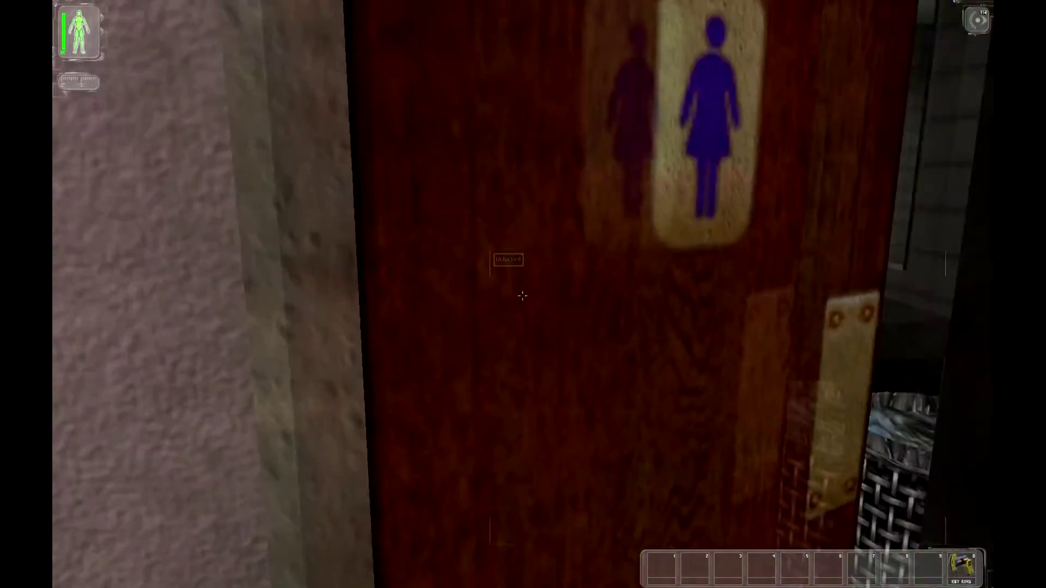
key("w")
key("s")
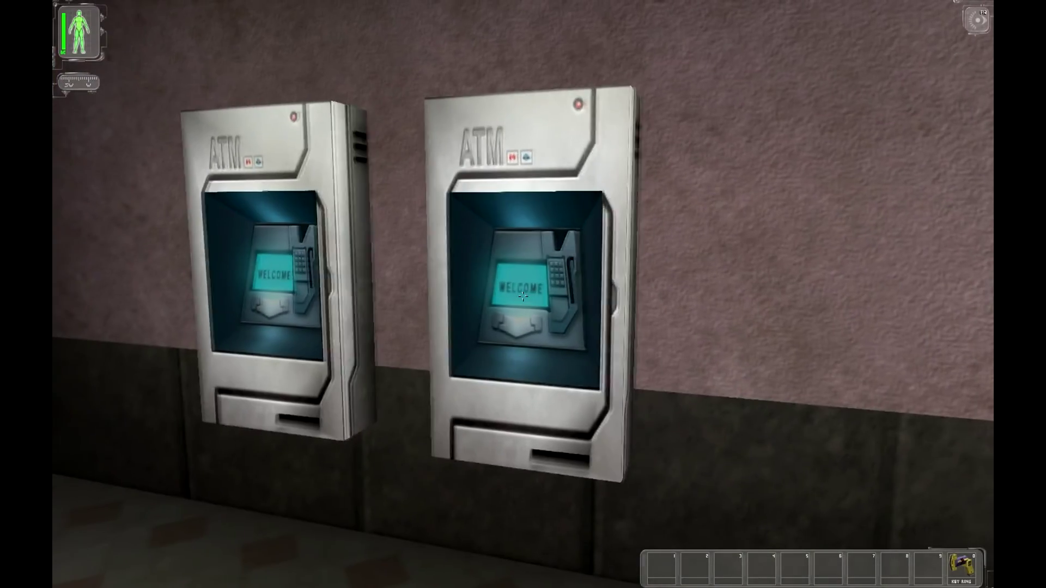
Step: Enter the other restroom and examine the urinals, stall partitions and toilet up close
key("w")
right_click(523, 296)
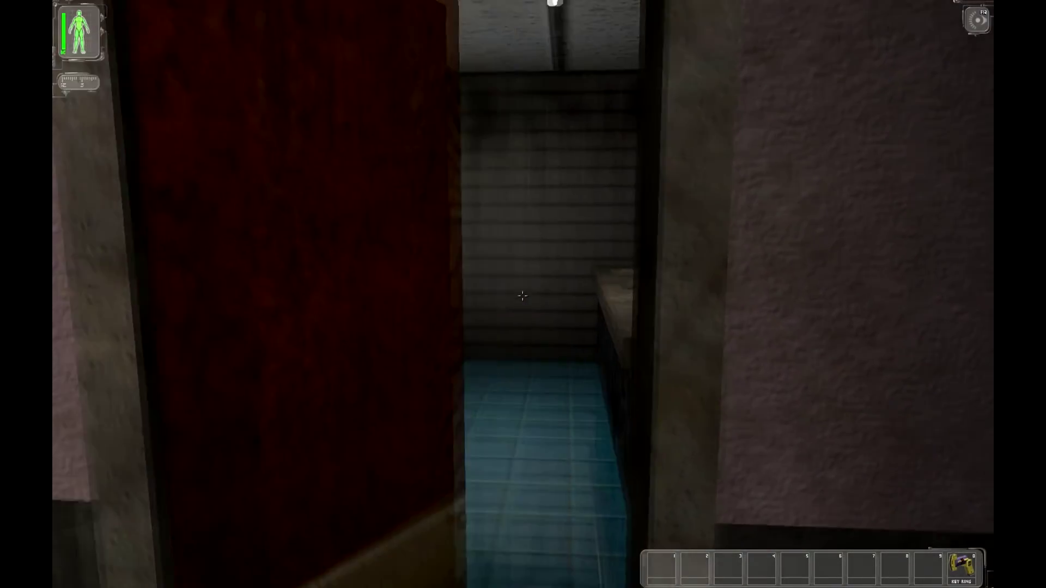
key("w")
key("w")
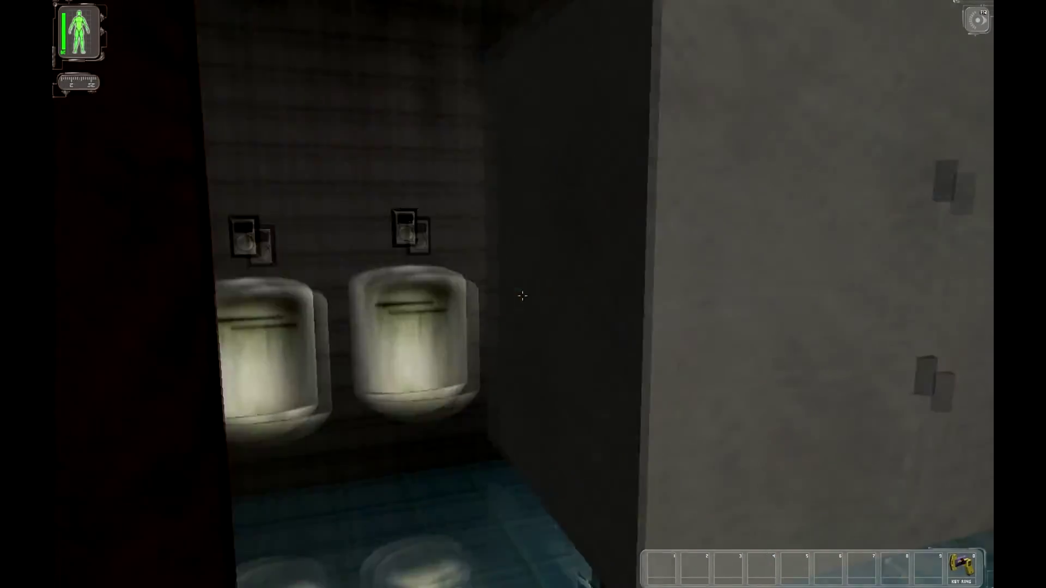
key("d")
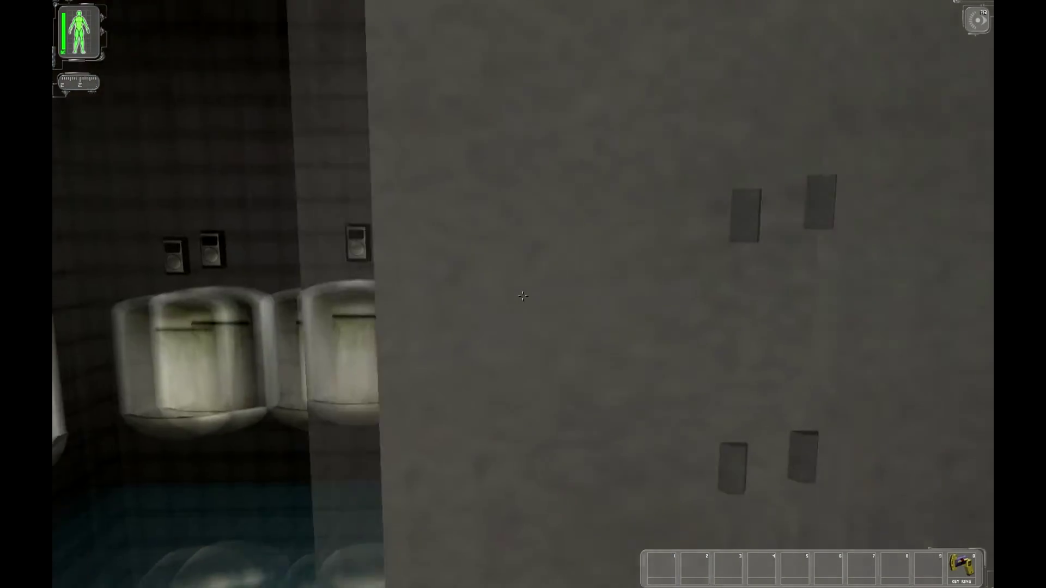
right_click(522, 295)
key("w")
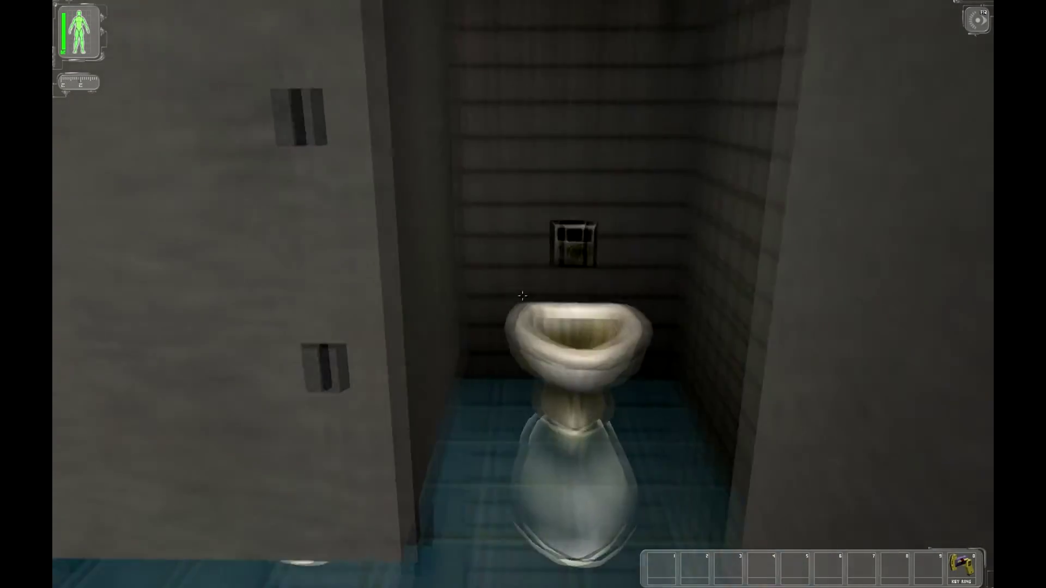
key("s")
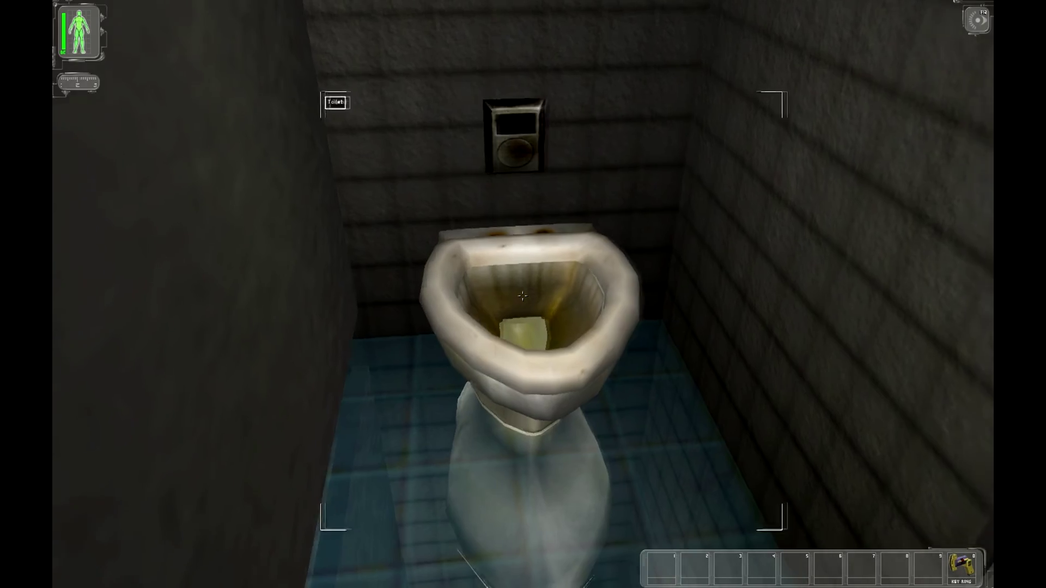
Step: Walk past the restroom sinks and mirror, view the pool tables, and return to the caution signs in the corridor
key("w")
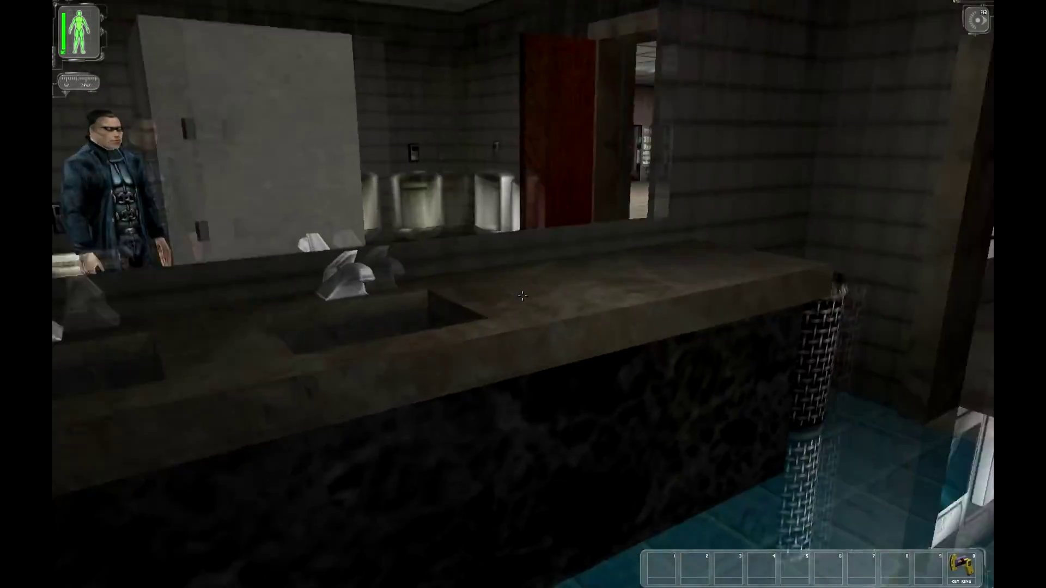
key("w")
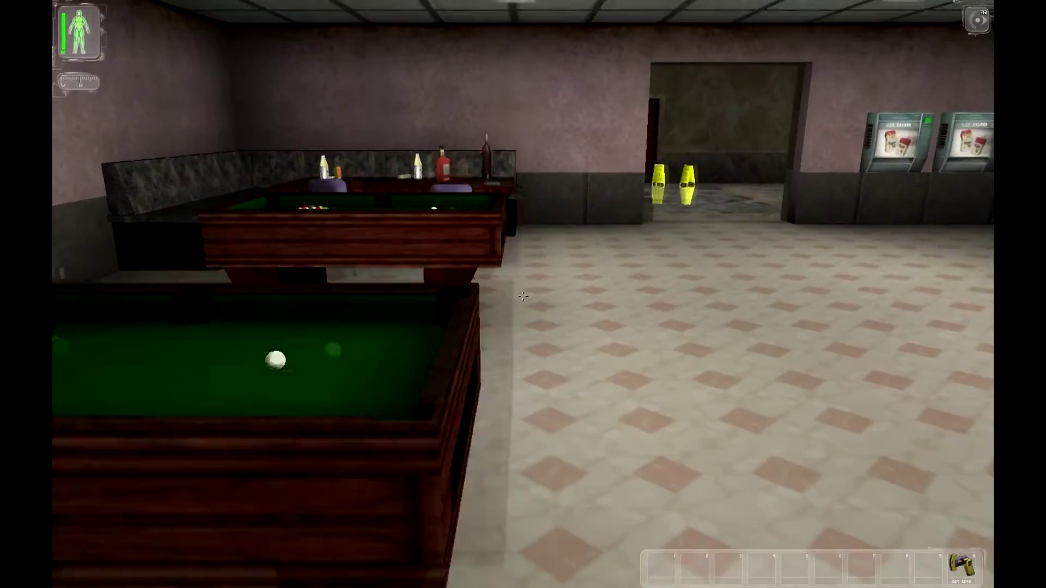
key("w")
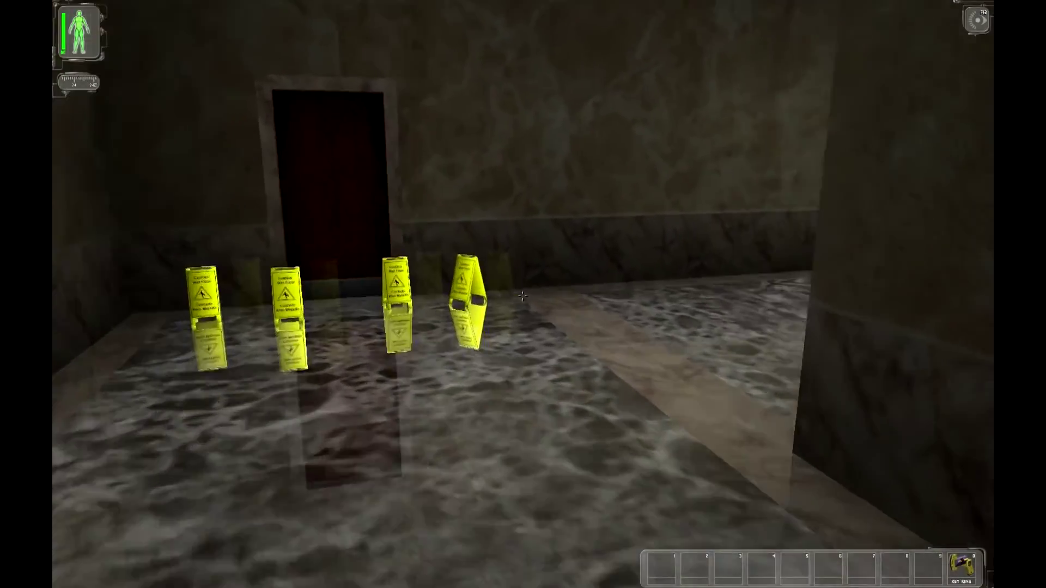
Step: Walk from the caution signs down the long marble corridor, viewing the reflective floor and the side openings
key("w")
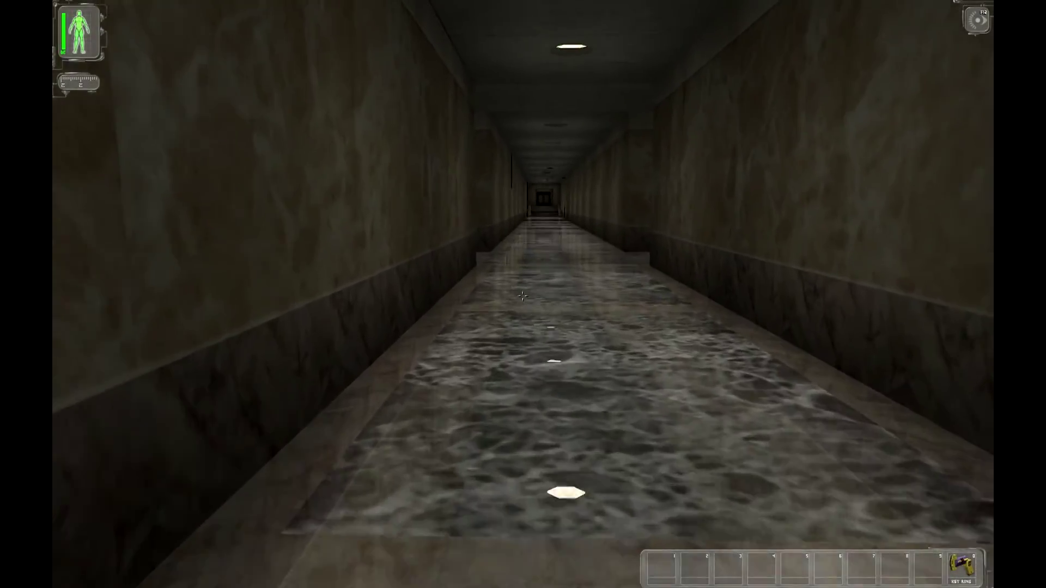
key("w")
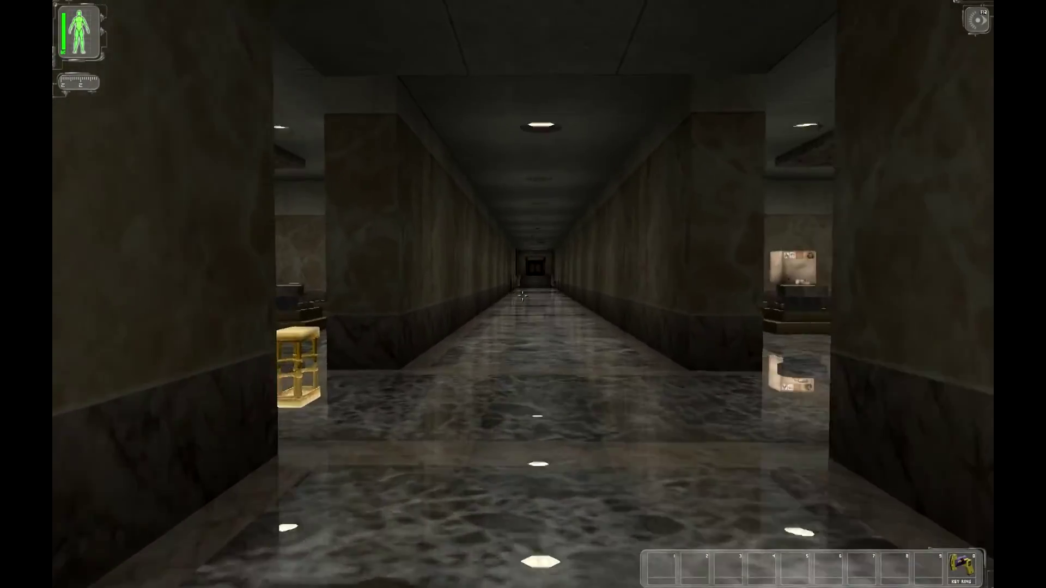
key("w")
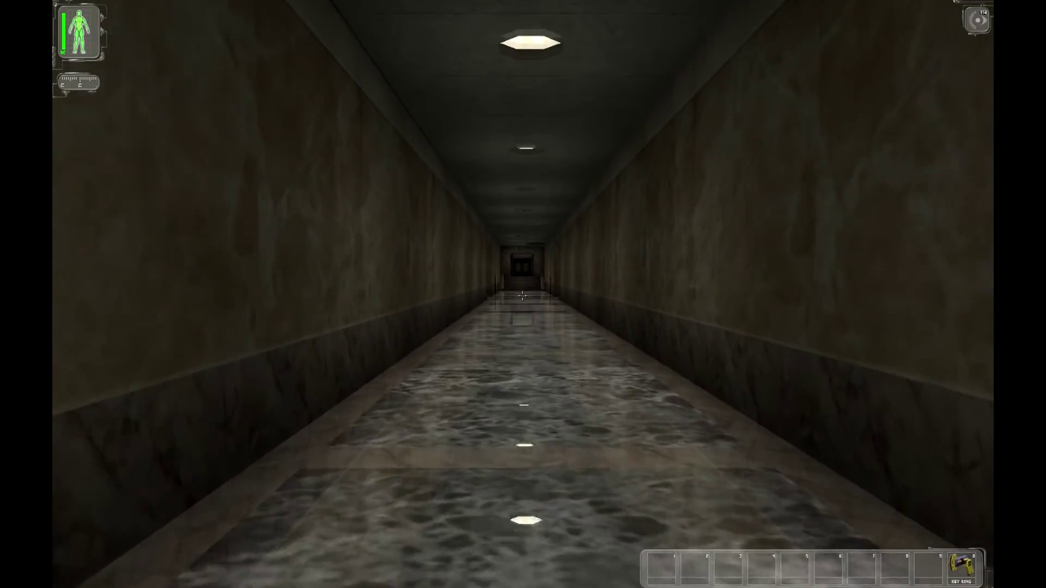
key("w")
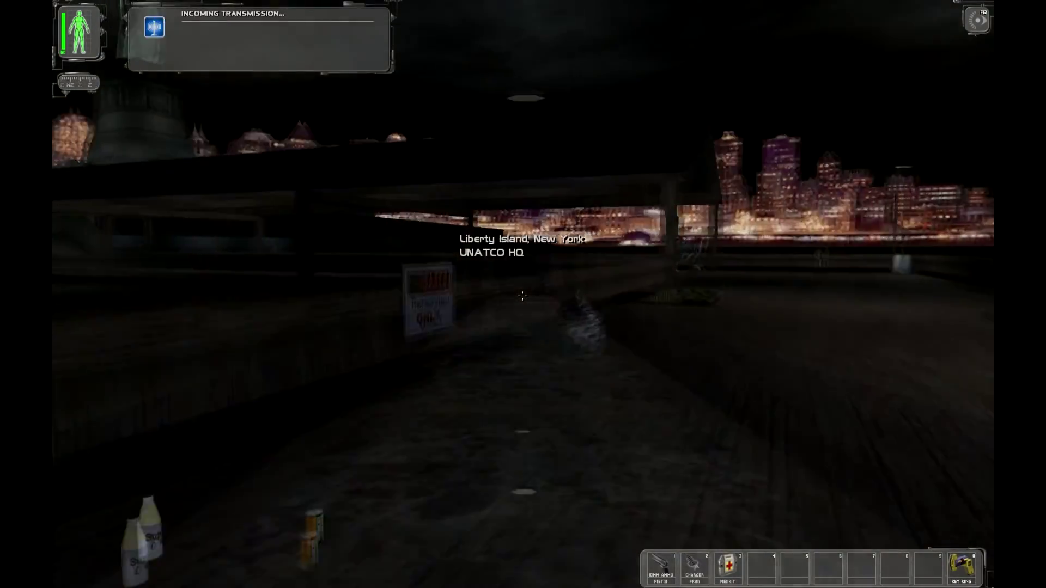
Step: Approach the supply crates on the Liberty Island dock and pick up the crowbar lying beside them
key("w")
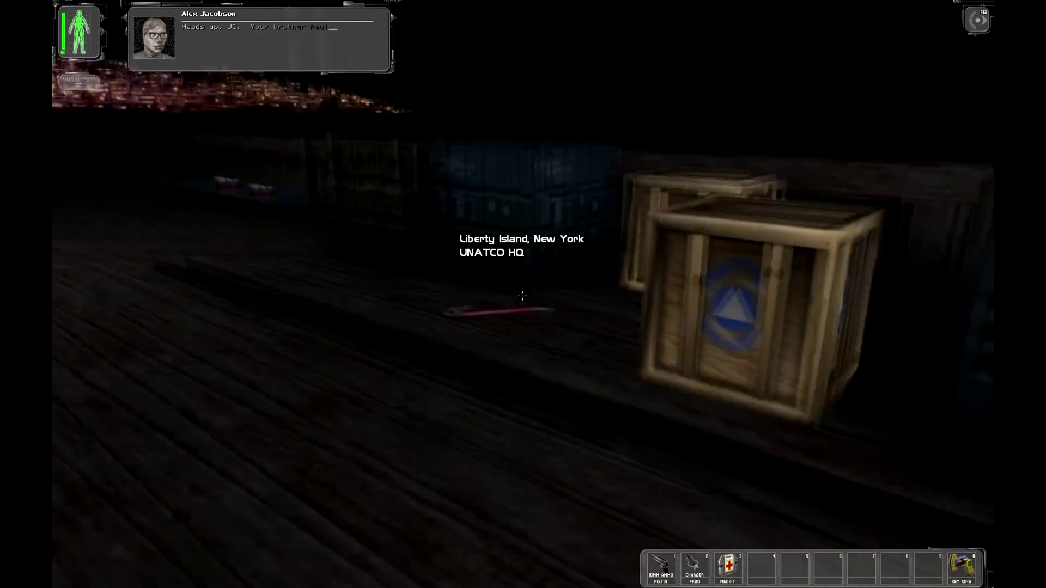
key("w")
key("w")
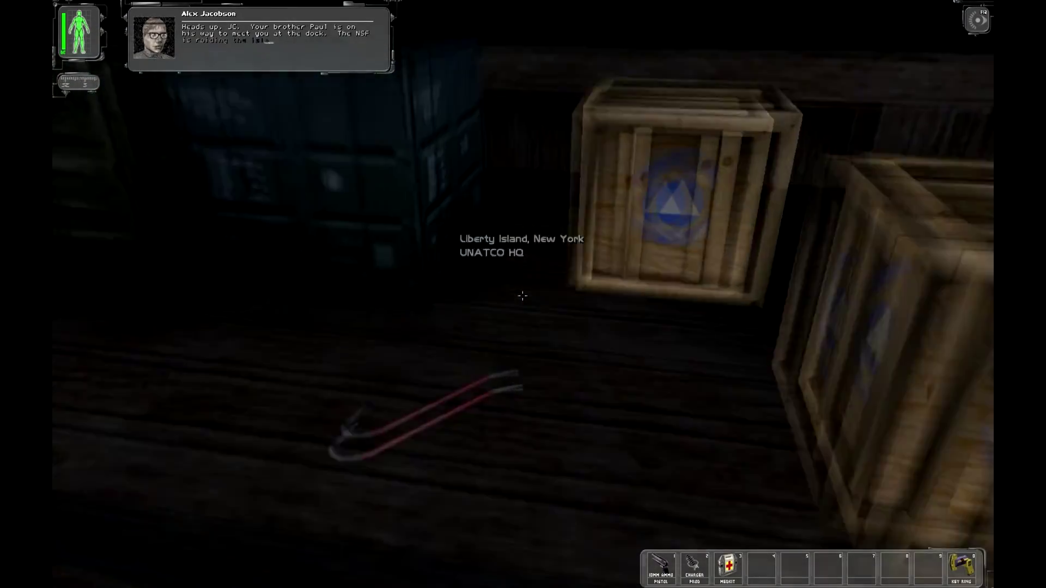
right_click(522, 296)
key("w")
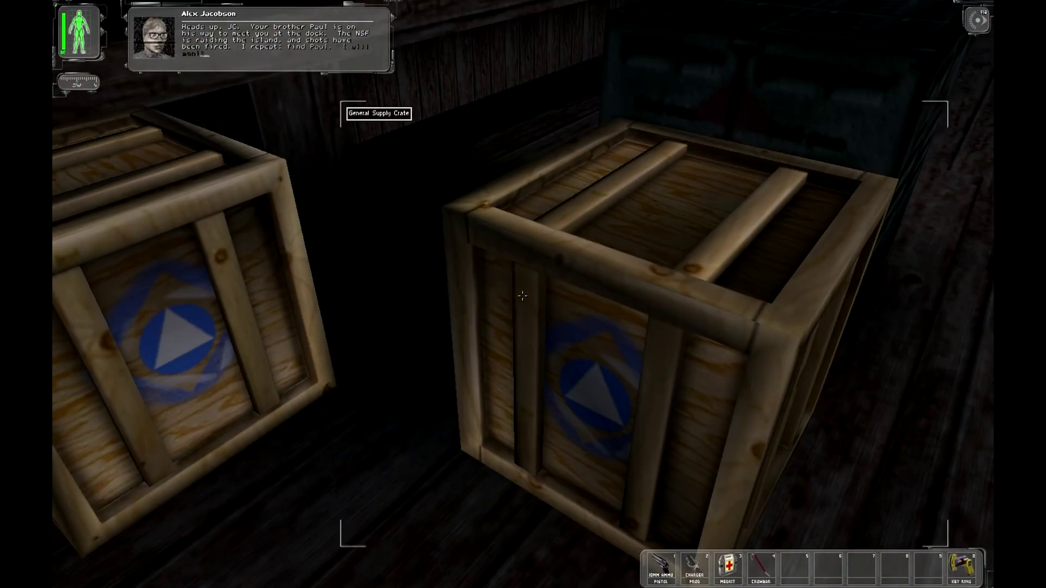
Step: Equip the crowbar, smash the supply crates, collect the binoculars and lockpick, and put the crowbar away
key("4")
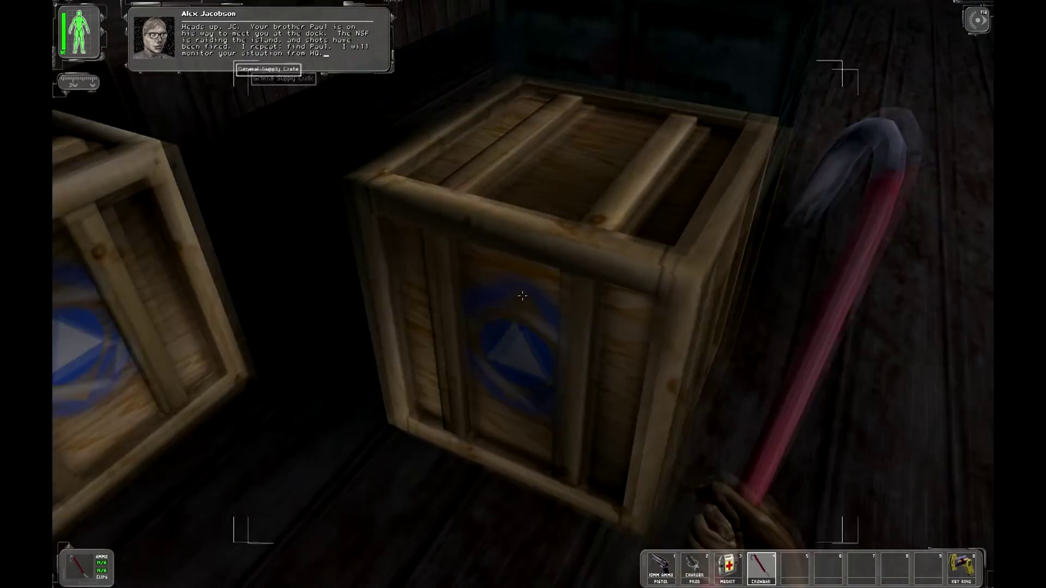
left_click(523, 295)
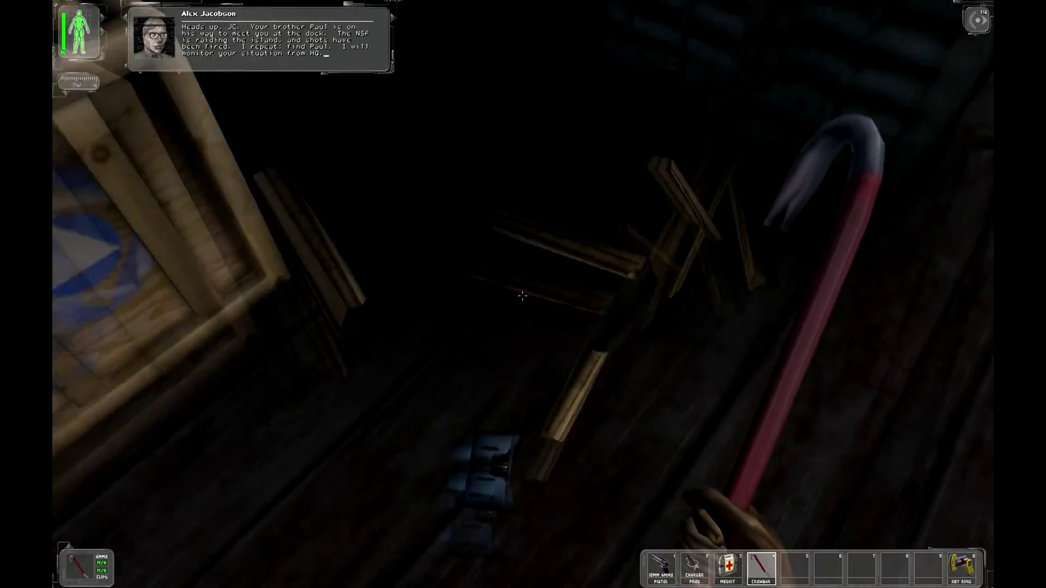
right_click(522, 295)
left_click(523, 295)
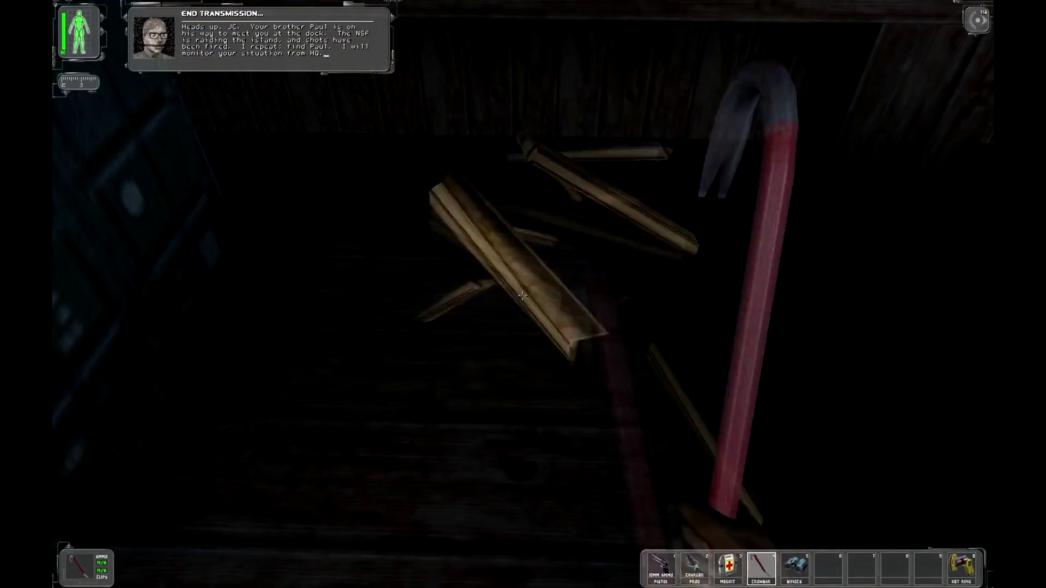
right_click(522, 295)
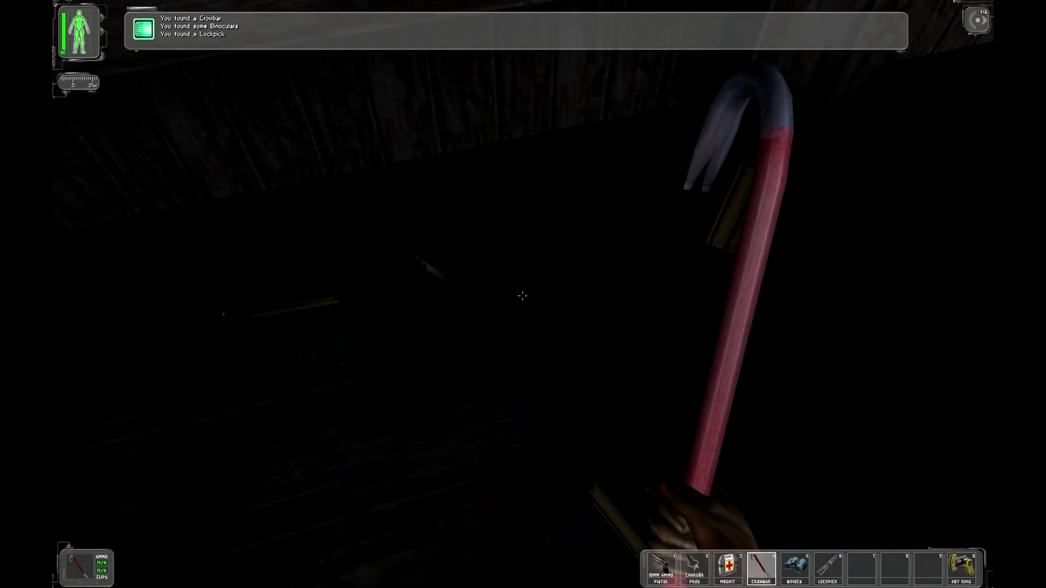
right_click(523, 295)
key("s")
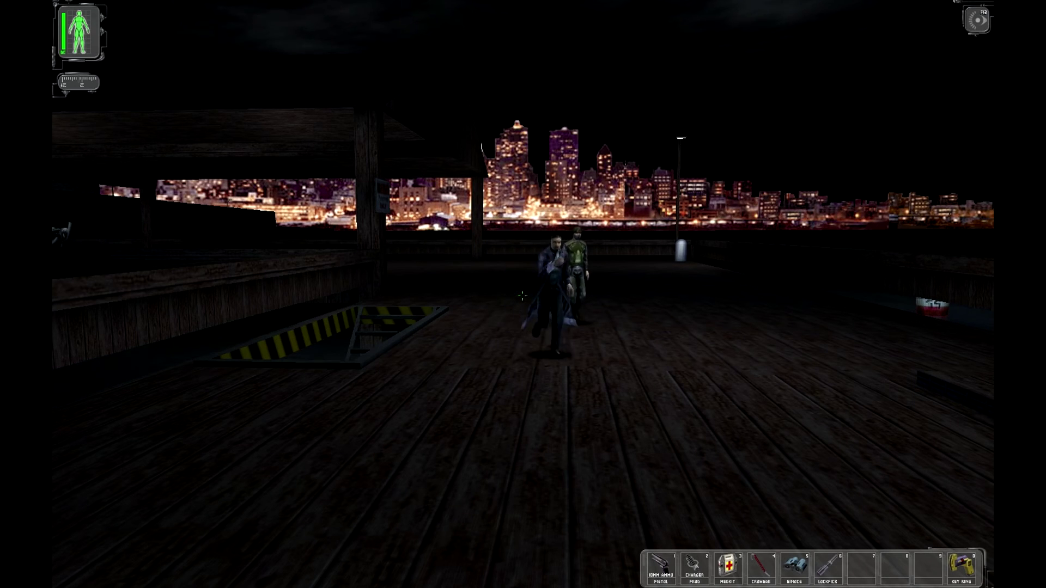
Step: Skip through the briefing conversation on the dock, taking the sniper rifle as the issued weapon
key("space")
key("space")
key("space")
key("space")
key("space")
key("space")
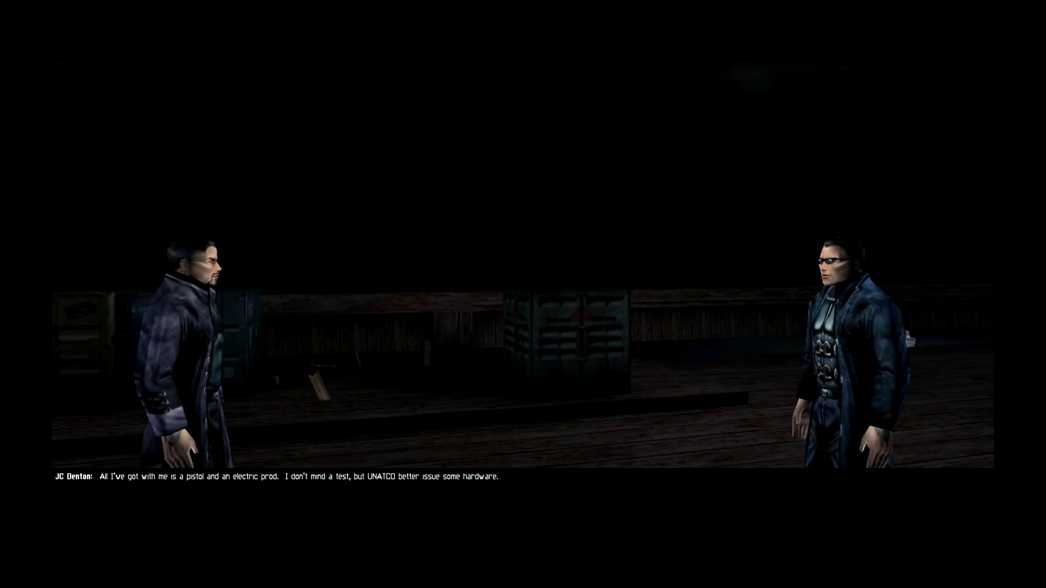
key("space")
key("space")
key("space")
key("space")
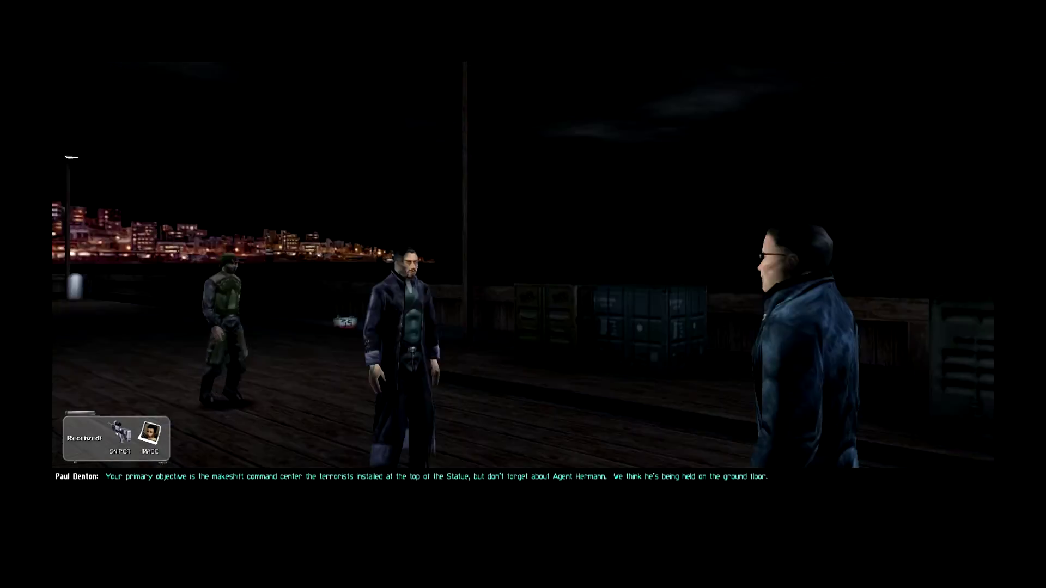
key("space")
key("space")
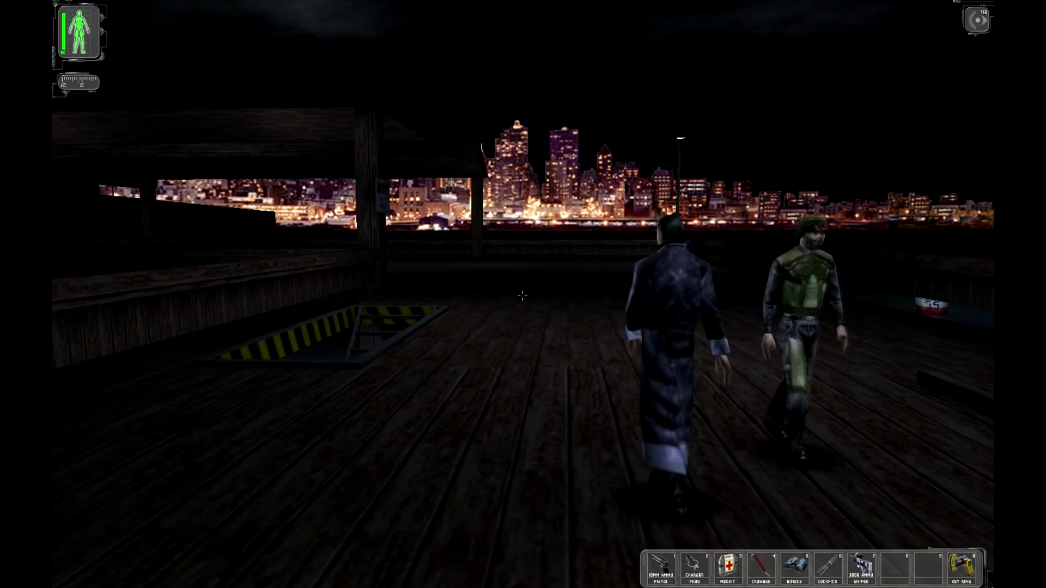
Step: Cross the dock past the wooden crates and go up the ramp beside the U.N.A.T.C.O. Personnel Only sign
key("w")
key("a")
key("w")
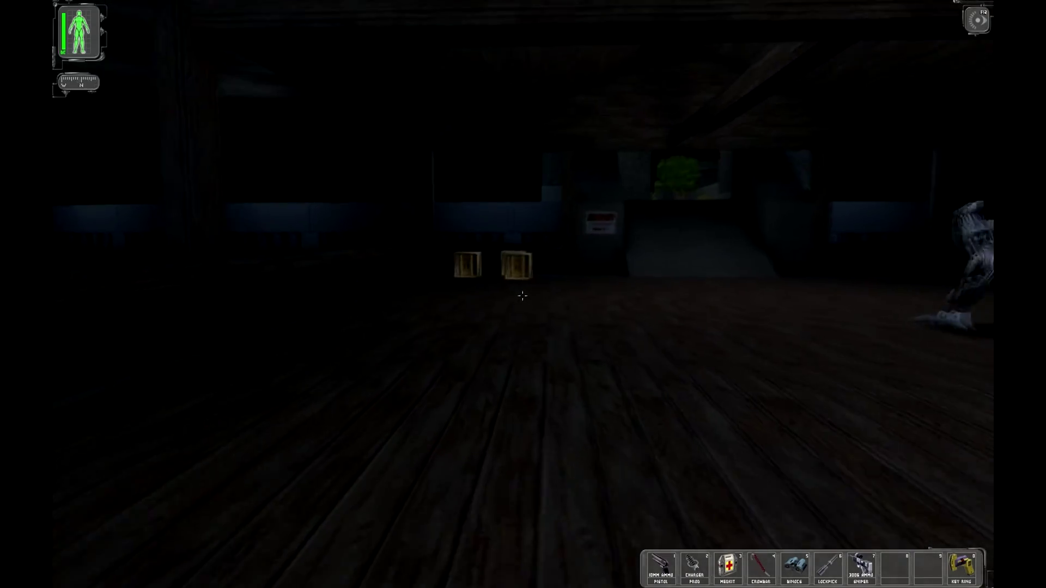
key("w")
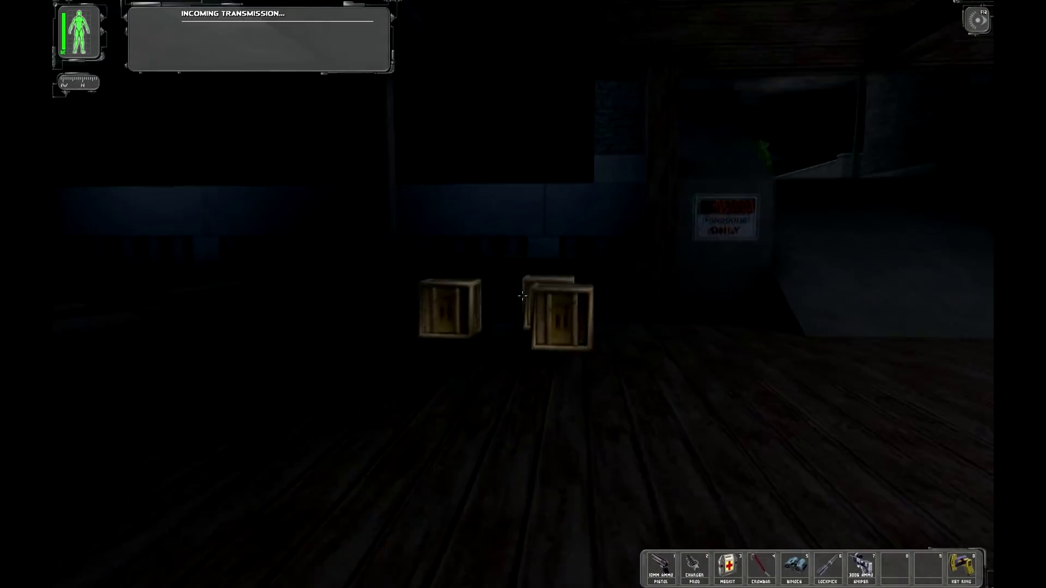
key("w")
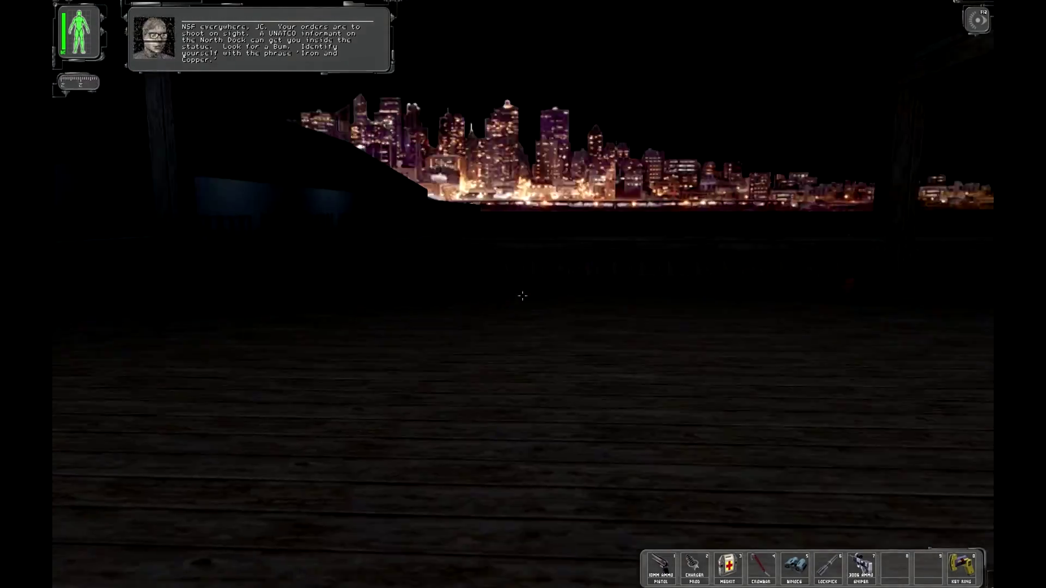
key("w")
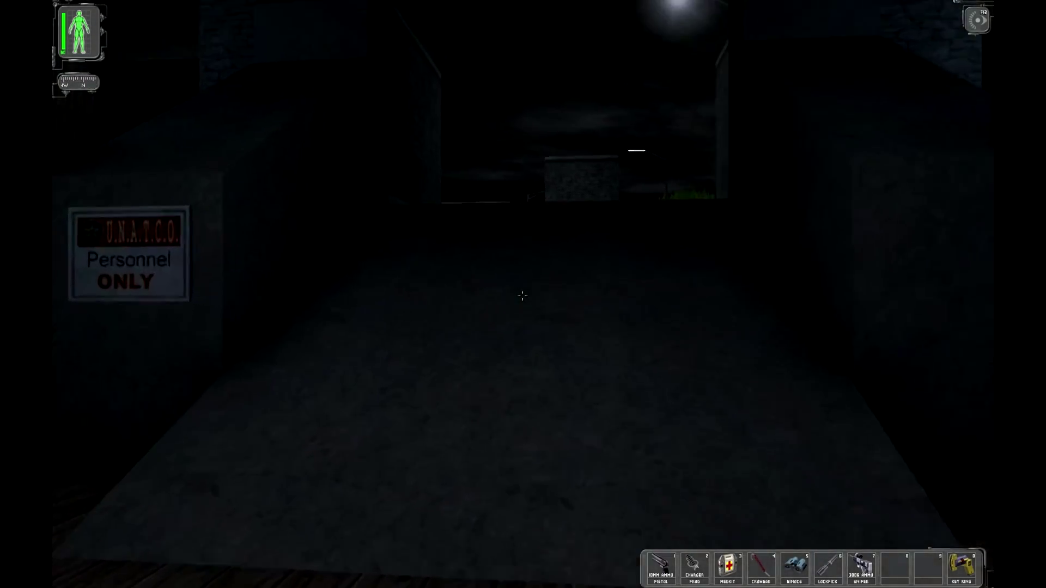
key("w")
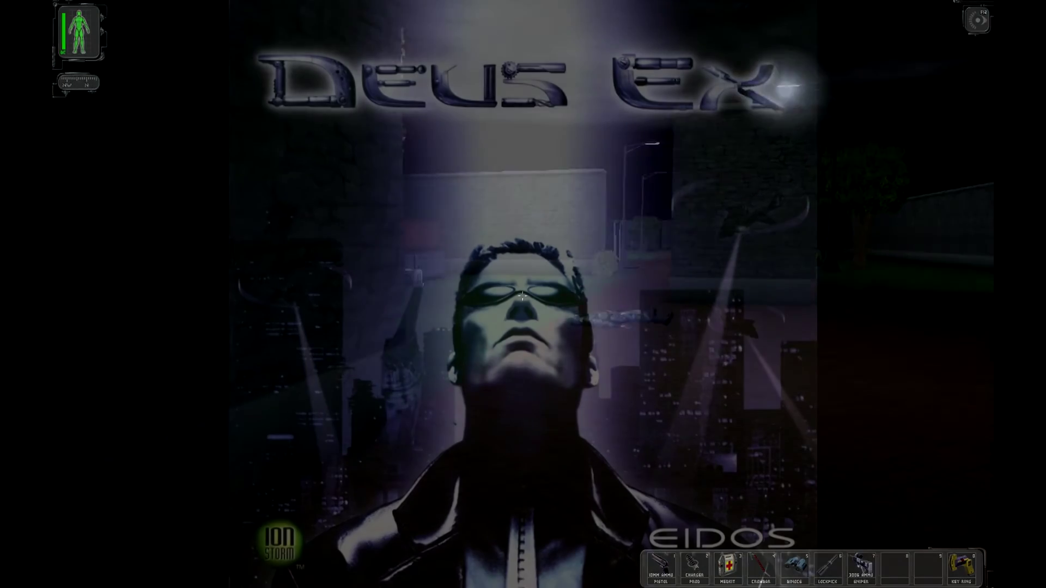